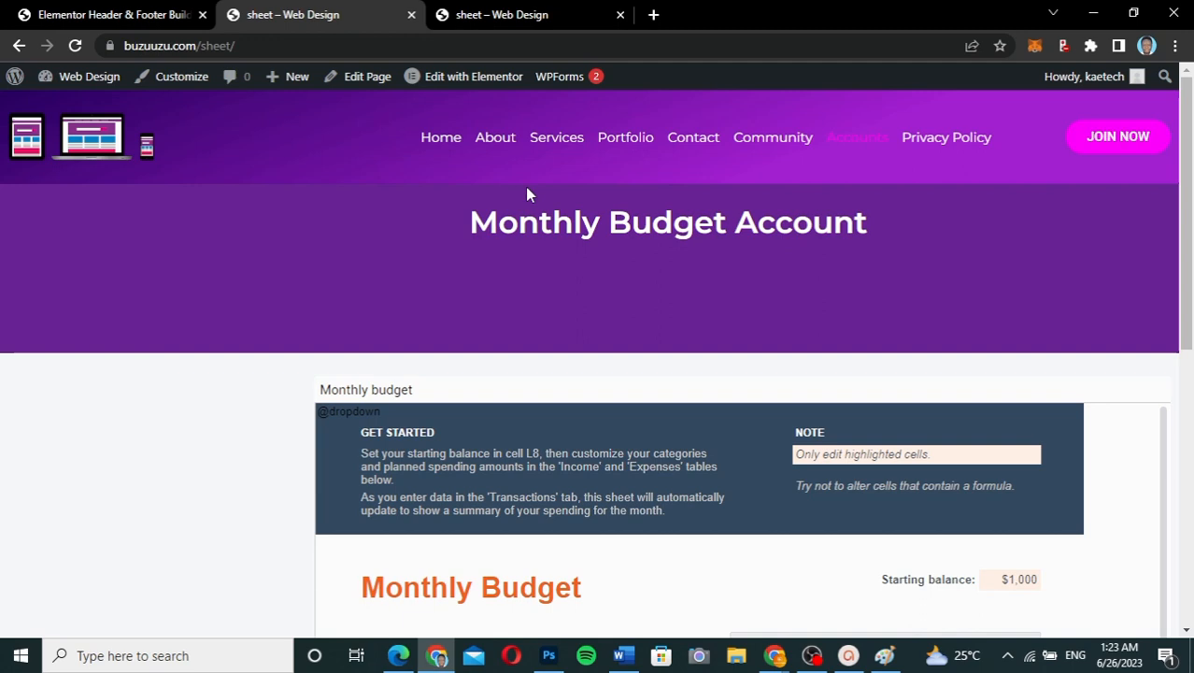
# - View the site's Home page header and return to the Elementor Header & Footer Builder template list
pyautogui.click(448, 151)
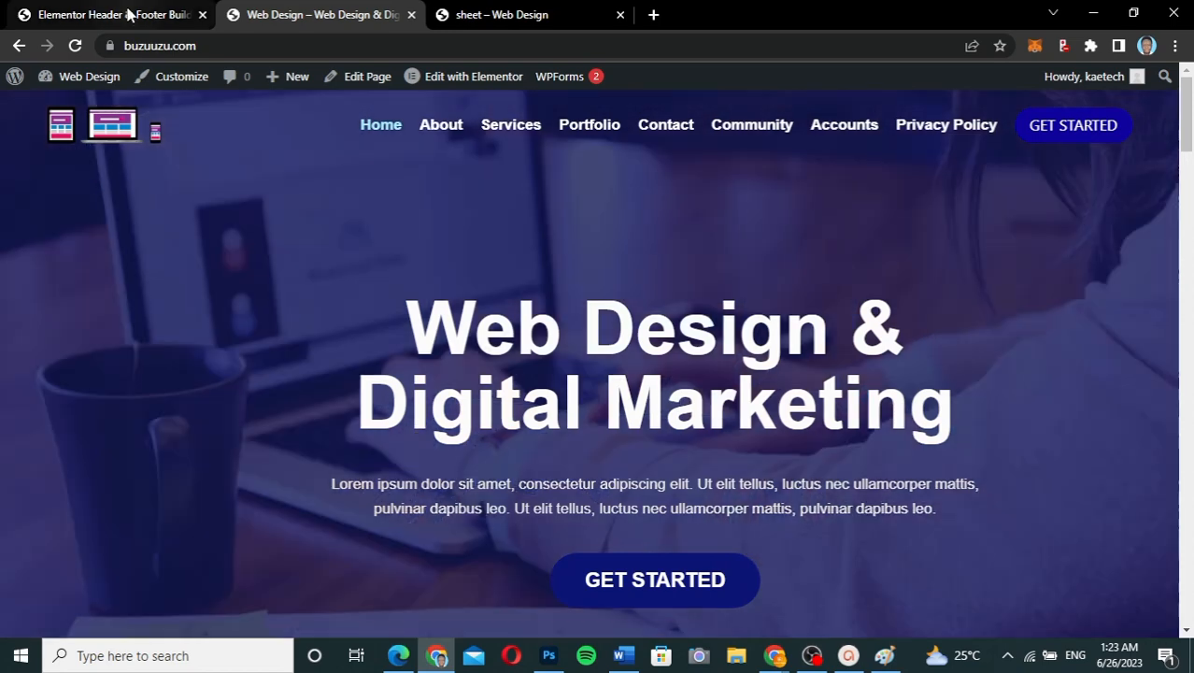
pyautogui.click(129, 15)
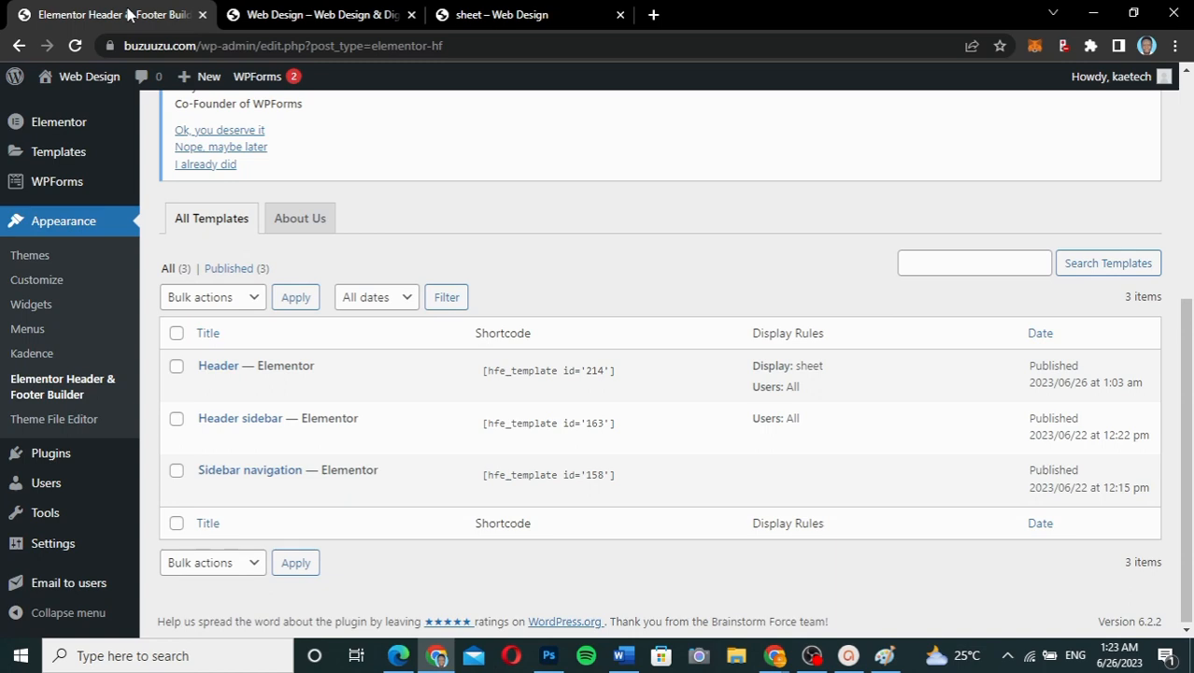
pyautogui.scroll(5, 562, 242)
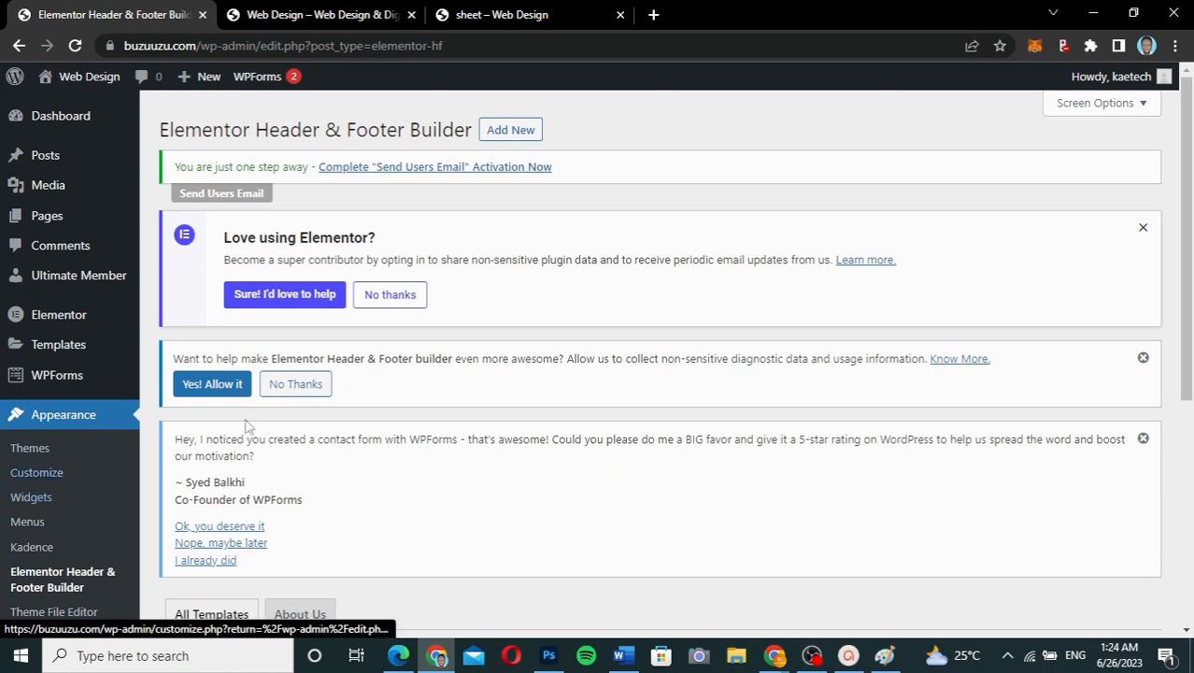
# - Search the WordPress plugins available to add for "HEADER FOOTER BUILDER" and look through the results
pyautogui.scroll(-3, 253, 528)
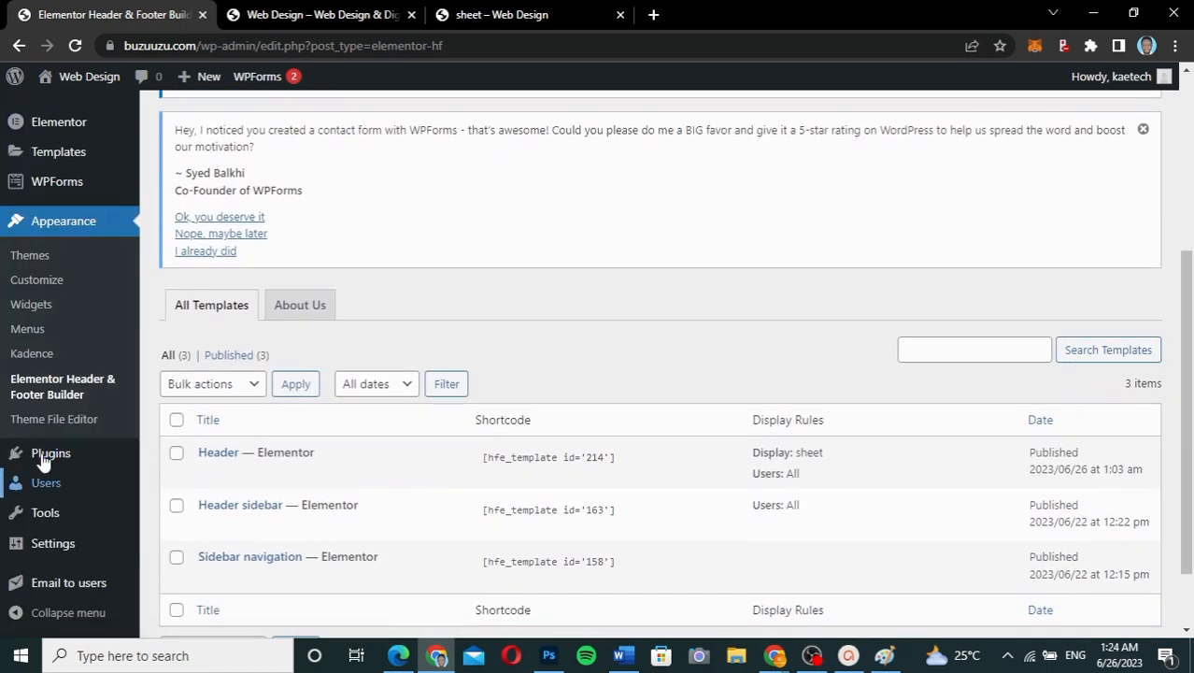
pyautogui.moveTo(42, 458)
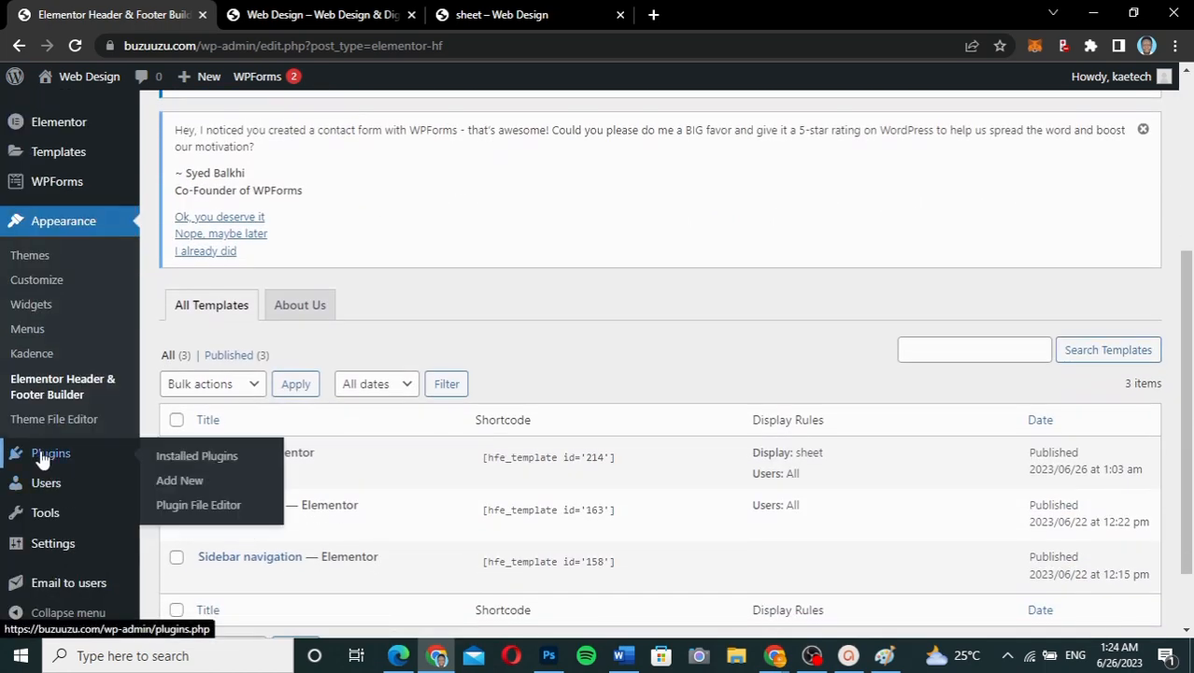
pyautogui.click(180, 482)
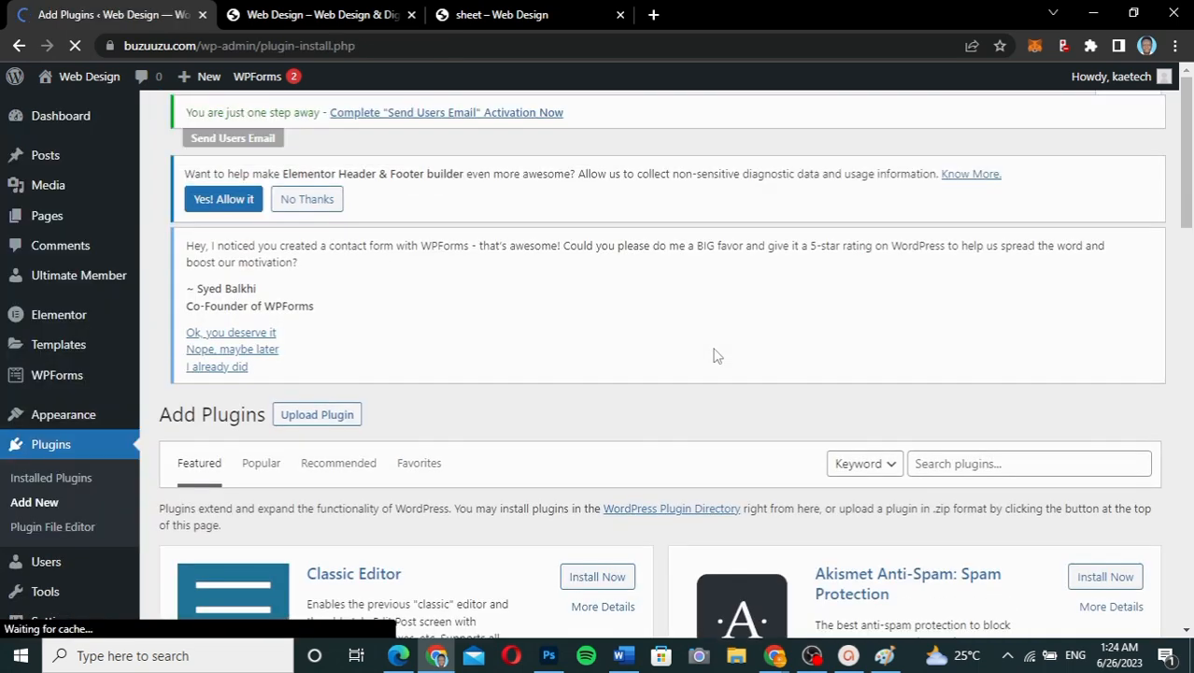
pyautogui.click(986, 466)
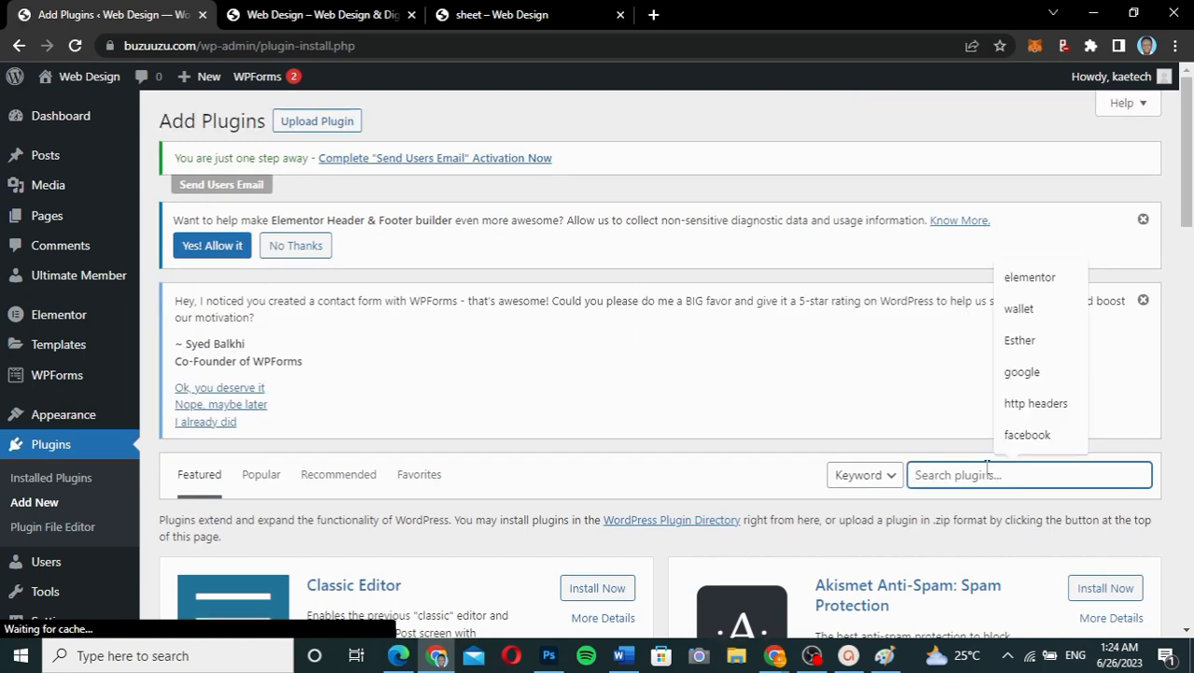
pyautogui.write('HEADER F')
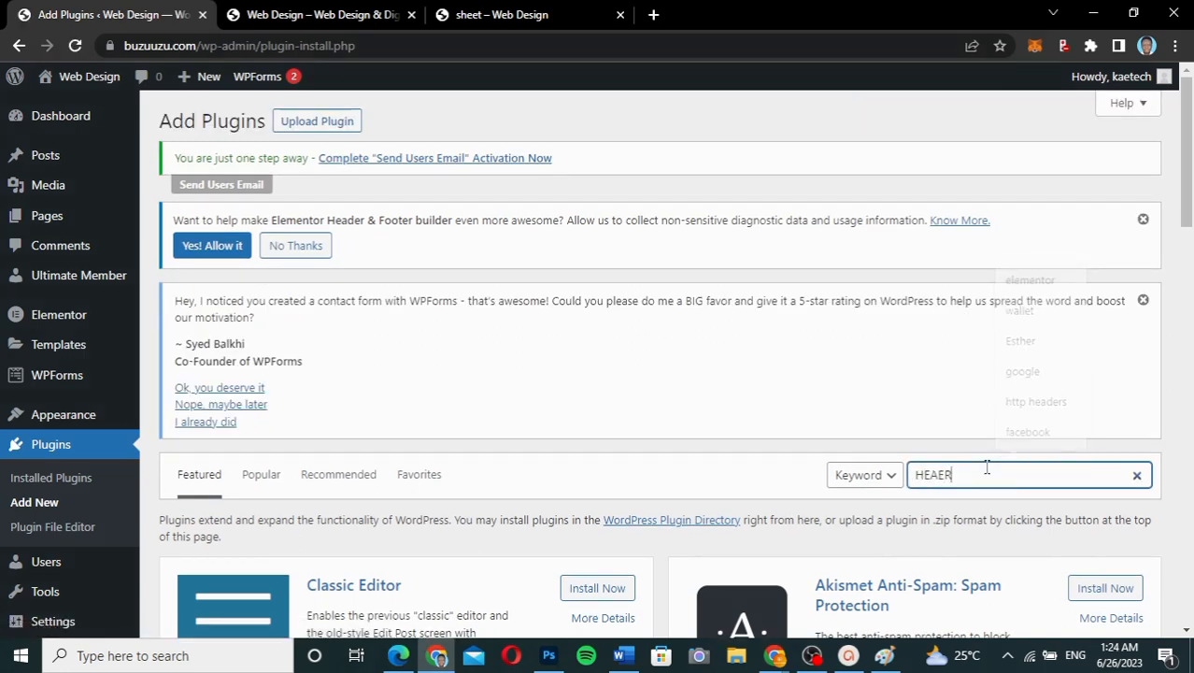
pyautogui.write('OOTER B')
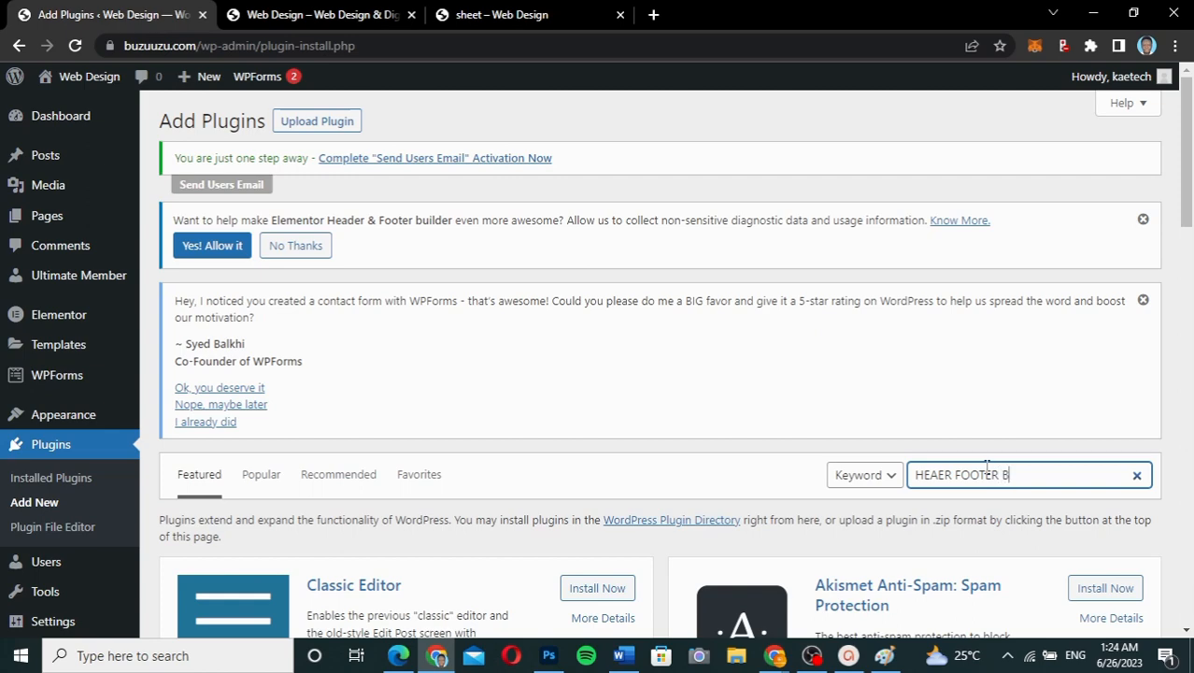
pyautogui.write('UILDER')
pyautogui.click(936, 474)
pyautogui.write('D')
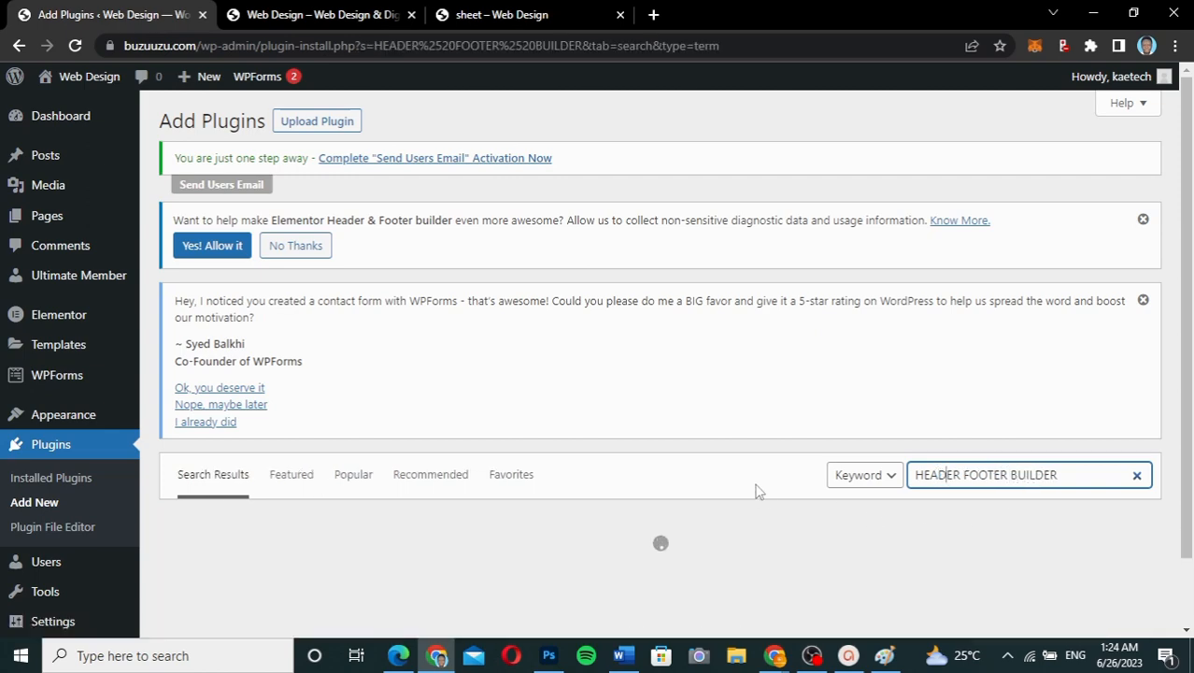
pyautogui.scroll(-1, 759, 492)
pyautogui.scroll(-2, 758, 492)
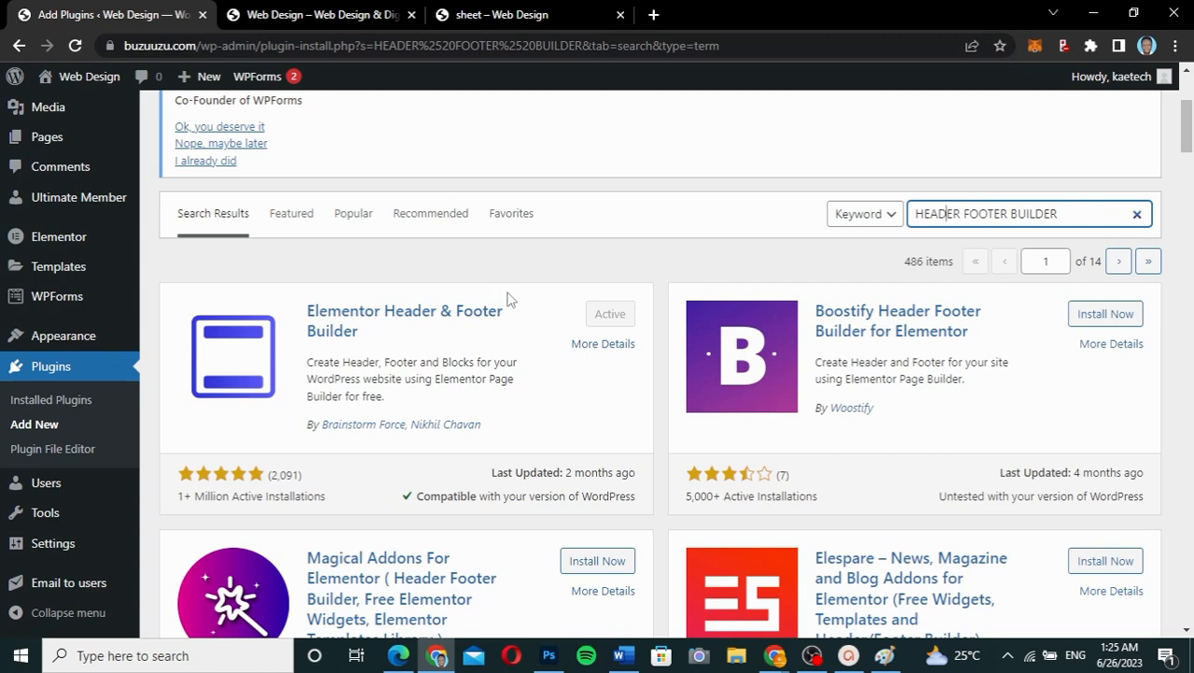
# - Open the Elementor Header & Footer Builder template list from the WordPress admin area
pyautogui.moveTo(52, 555)
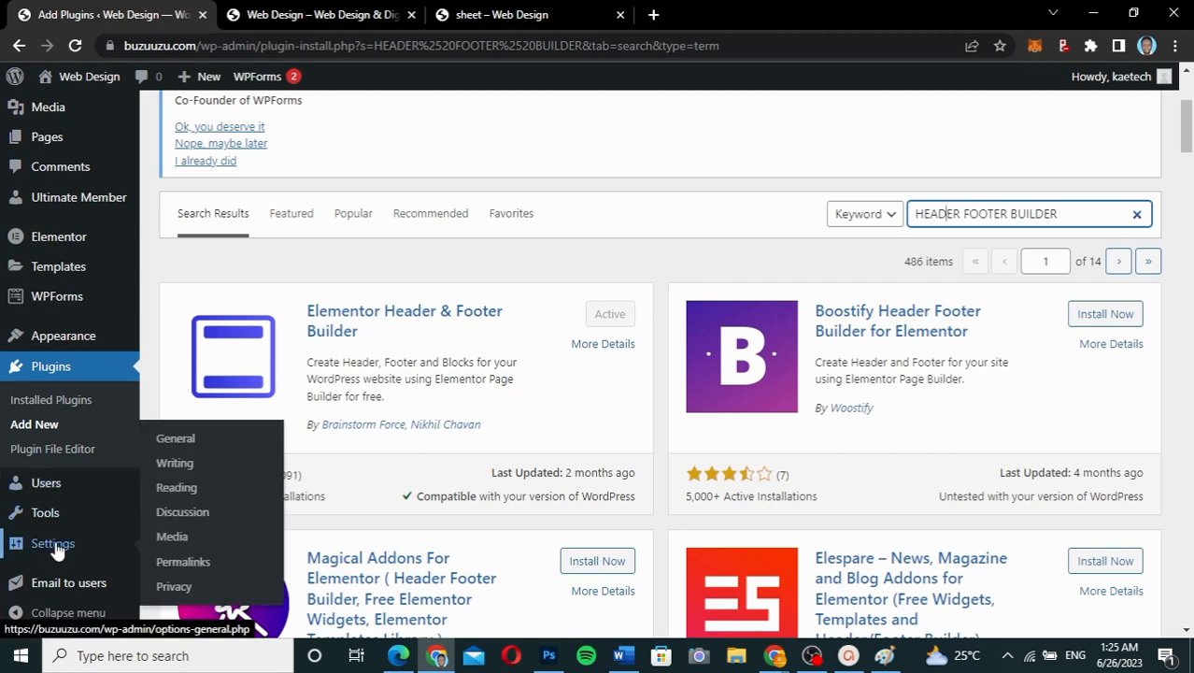
pyautogui.scroll(-2, 56, 523)
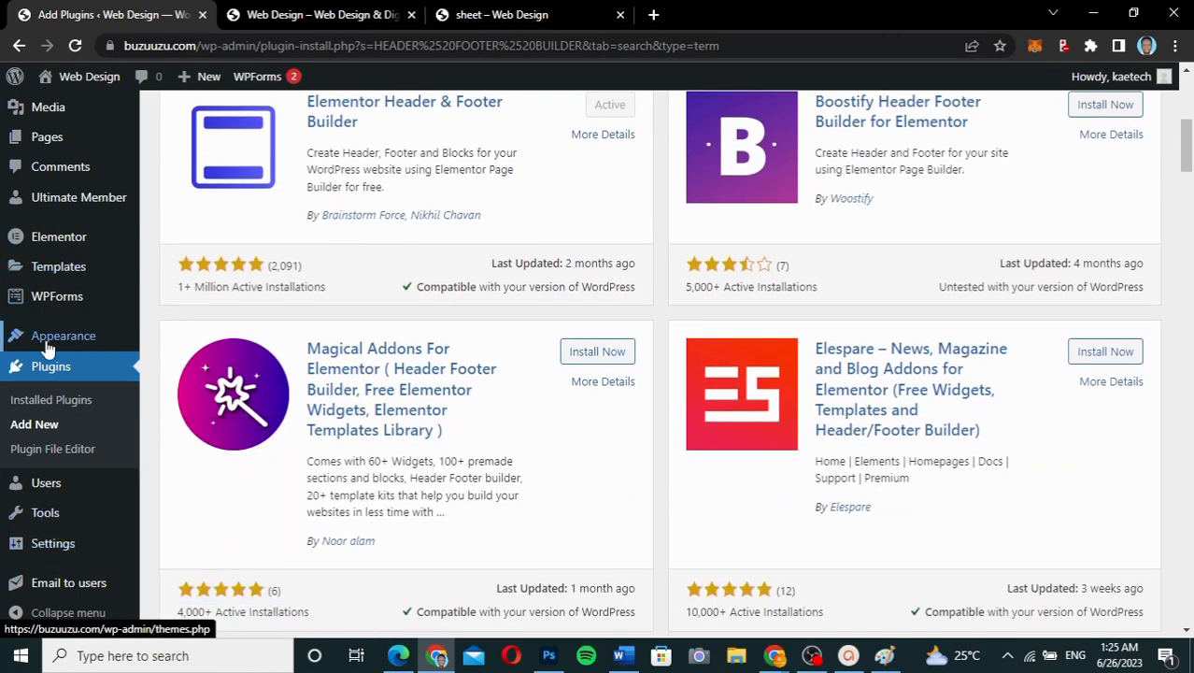
pyautogui.moveTo(47, 347)
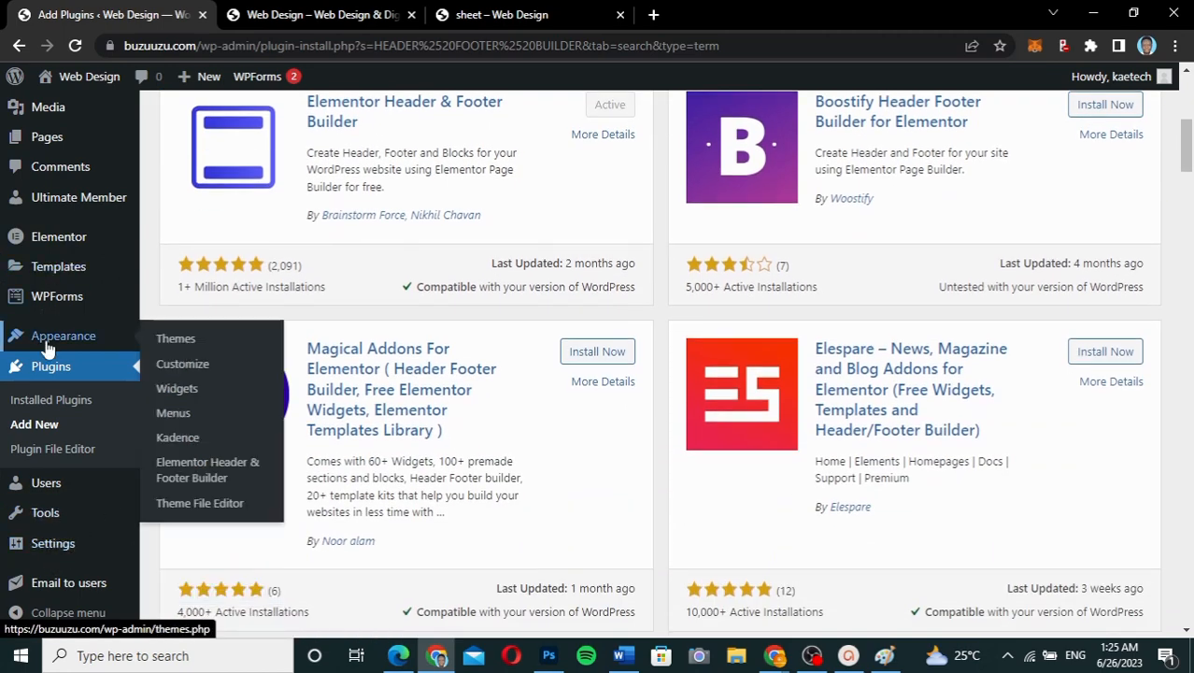
pyautogui.click(198, 475)
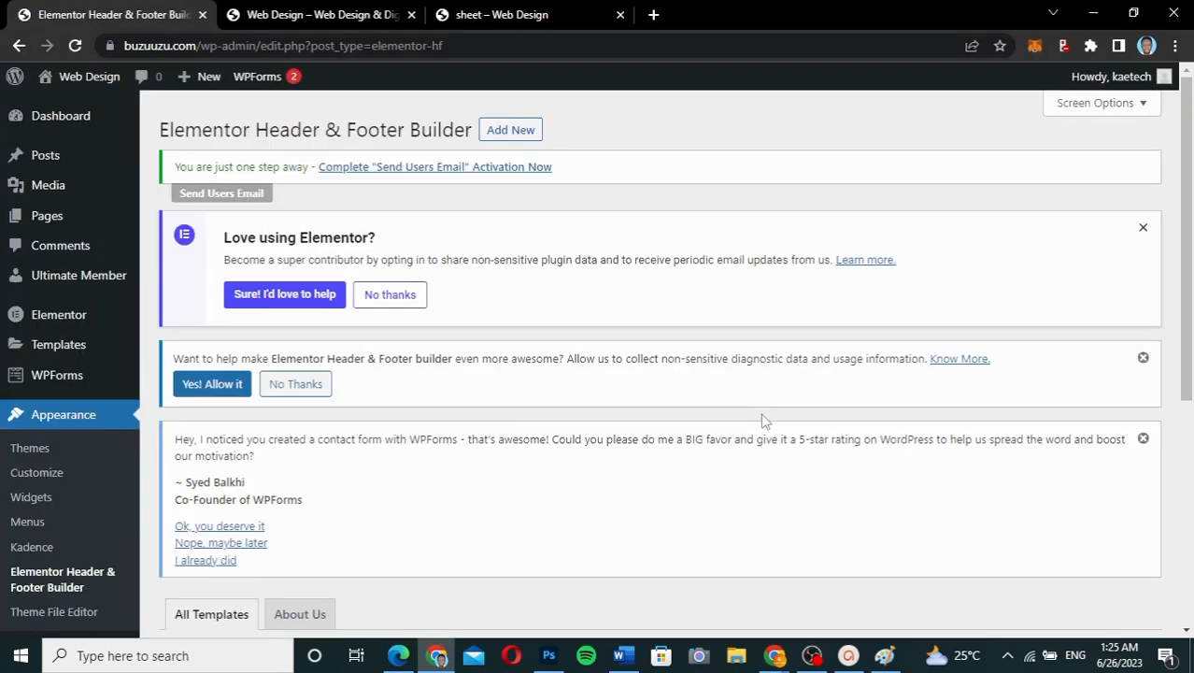
# - Compare the header of the sheet page with the Home page header, and return to the template list
pyautogui.click(537, 15)
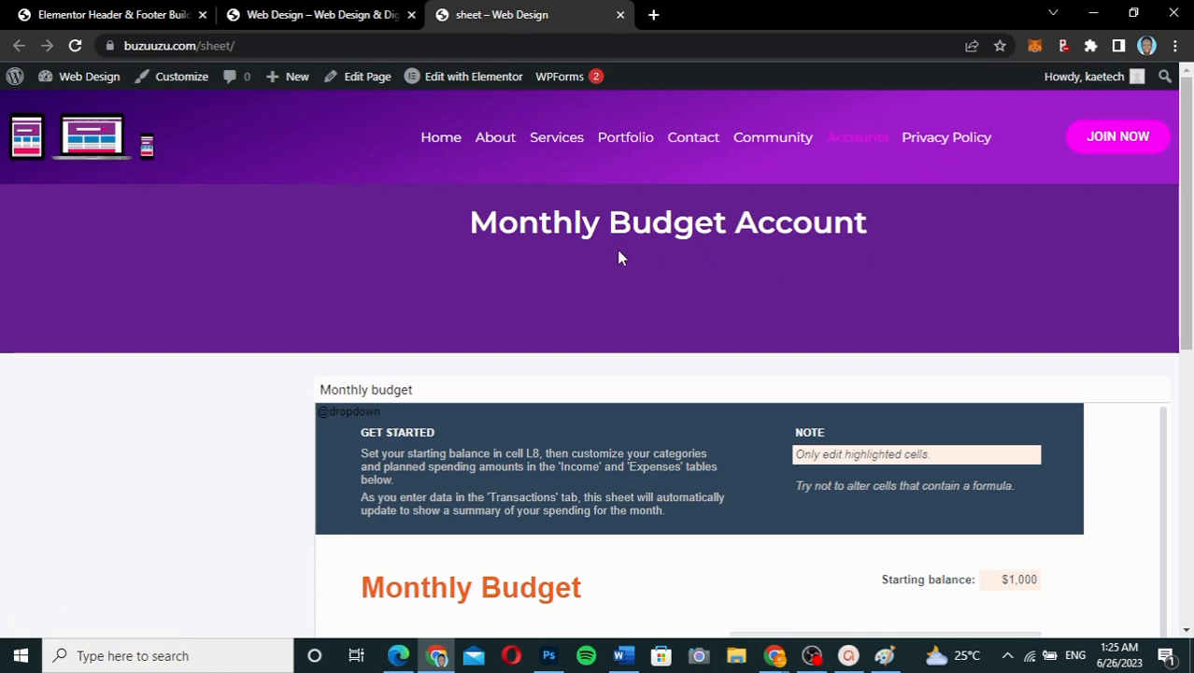
pyautogui.click(449, 149)
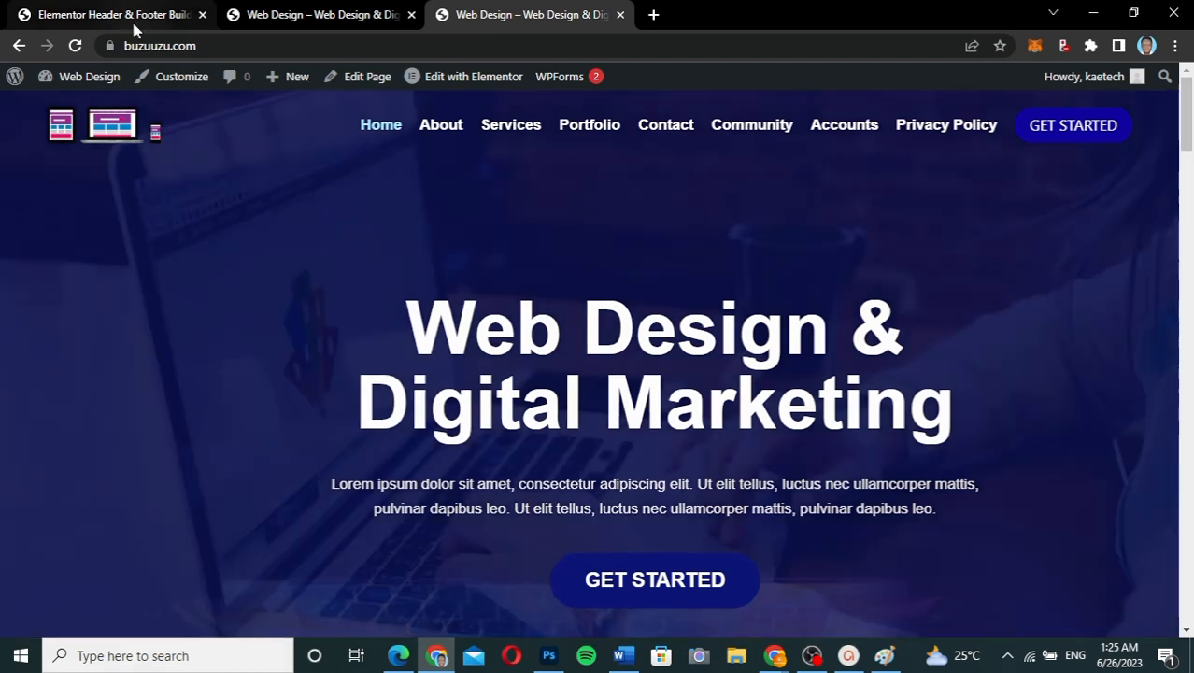
pyautogui.click(136, 16)
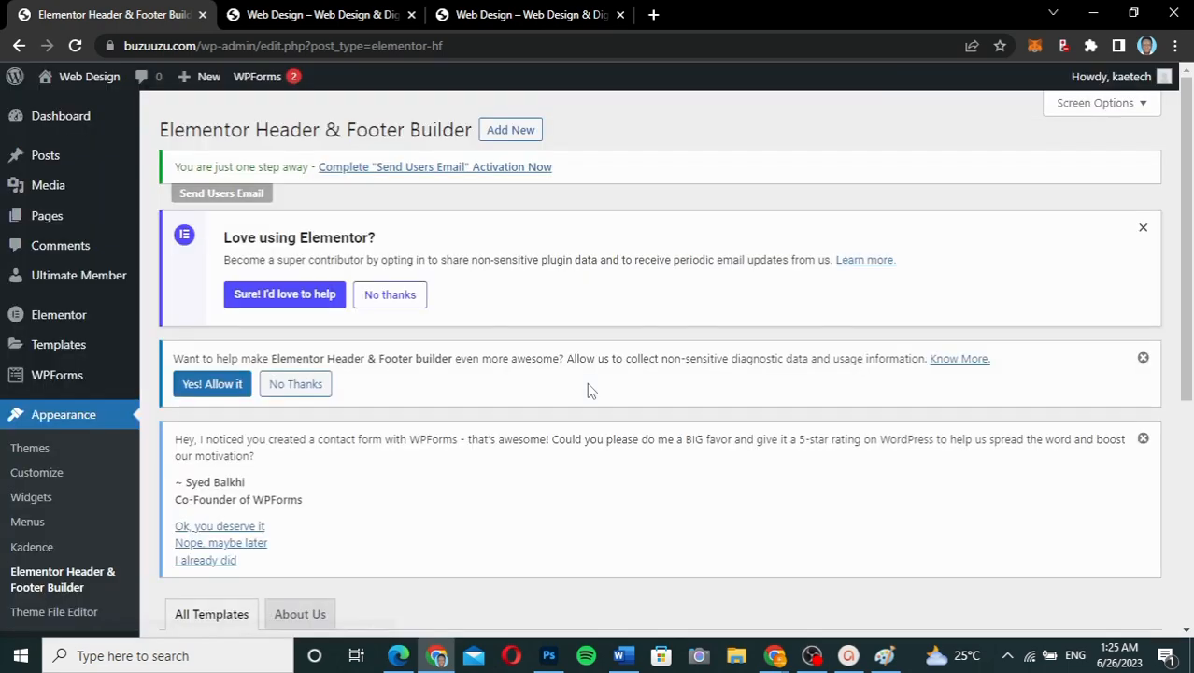
# - Create a new Elementor Header & Footer Builder template with the title "Header 1"
pyautogui.scroll(-3, 588, 389)
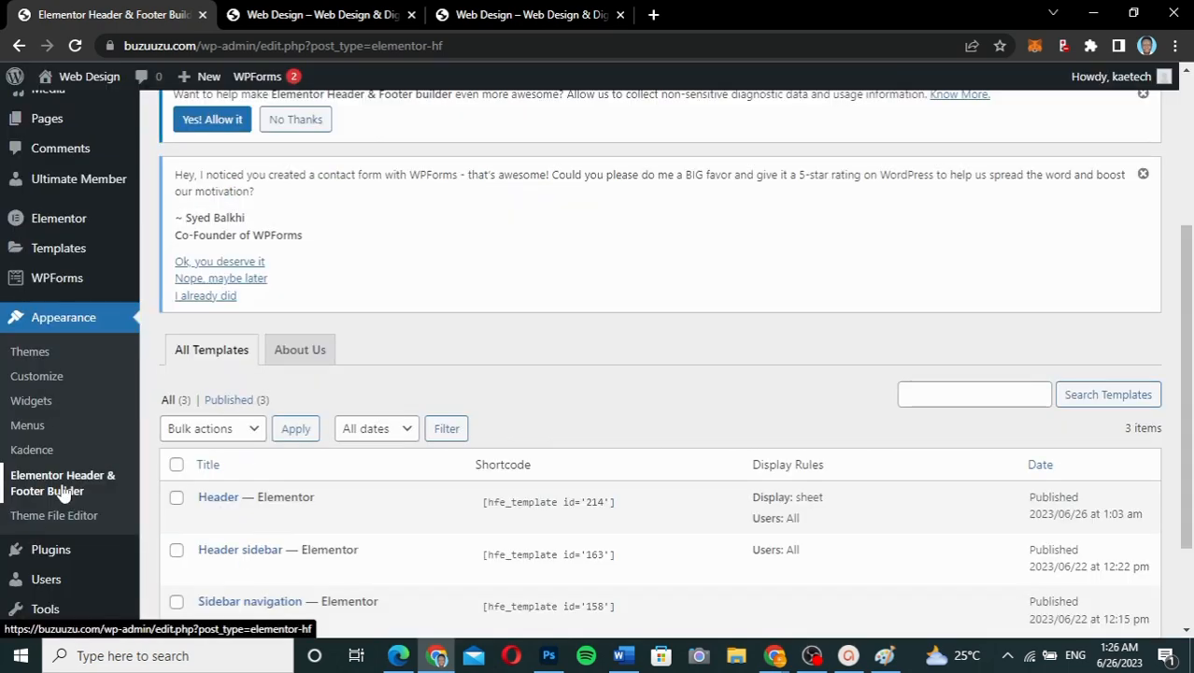
pyautogui.click(63, 486)
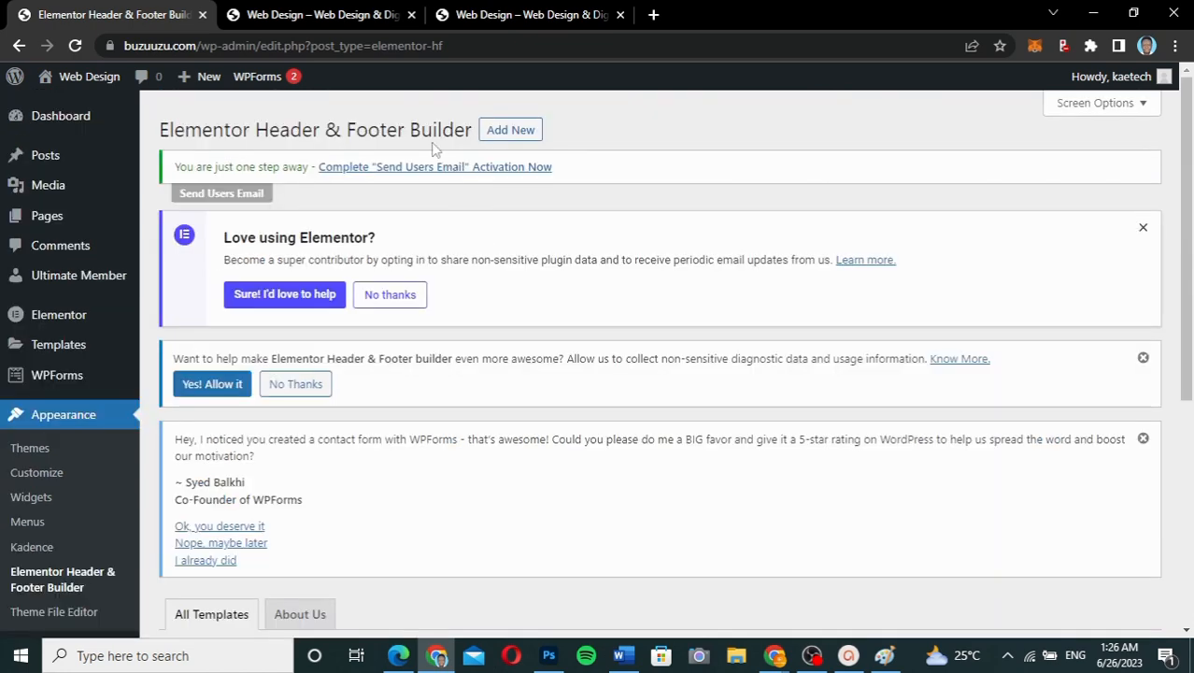
pyautogui.click(519, 134)
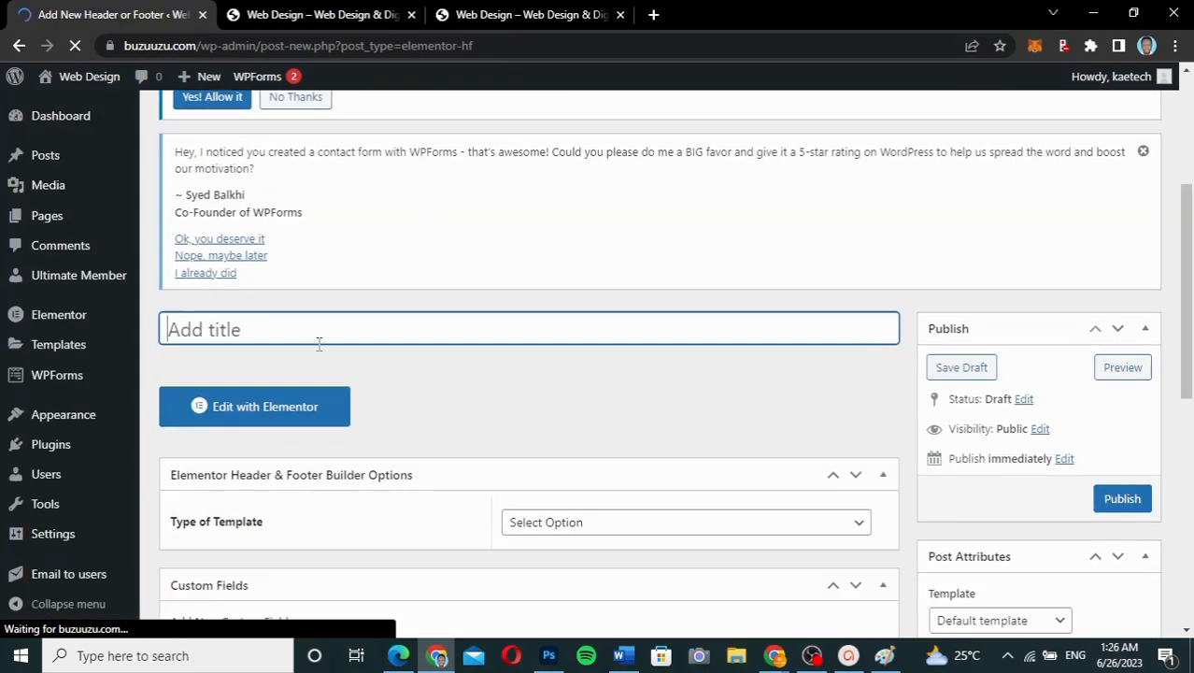
pyautogui.write('hEADER')
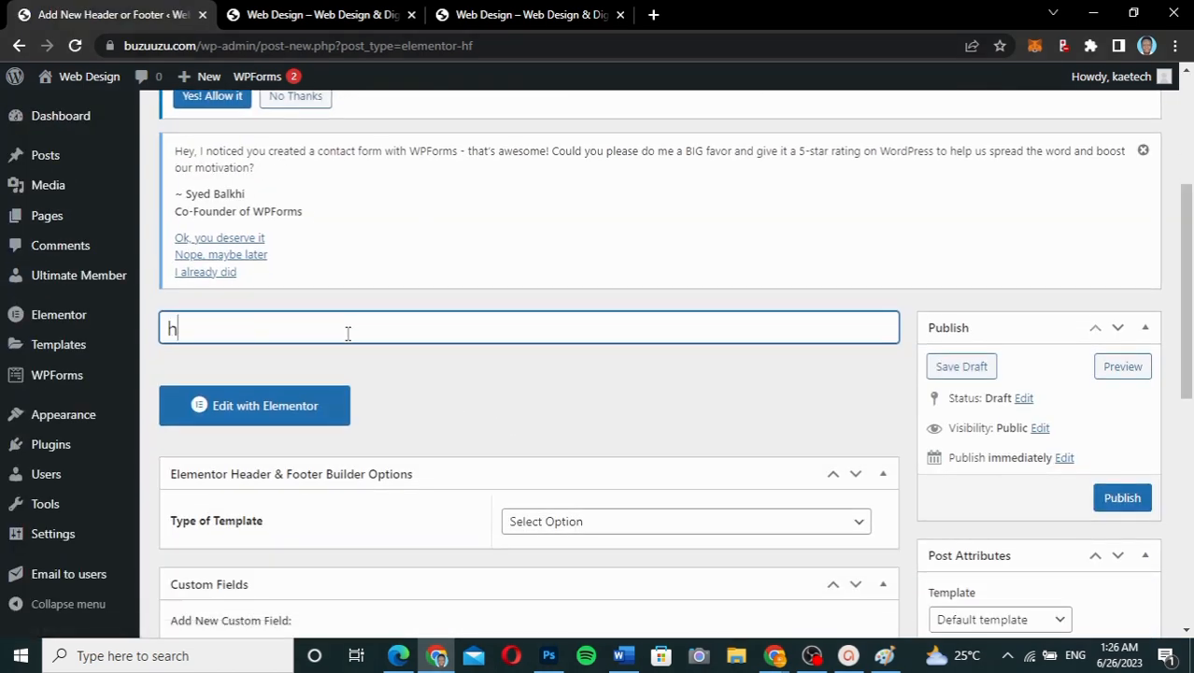
pyautogui.press('BackSpace')
pyautogui.press('BackSpace')
pyautogui.press('BackSpace')
pyautogui.press('BackSpace')
pyautogui.press('BackSpace')
pyautogui.press('BackSpace')
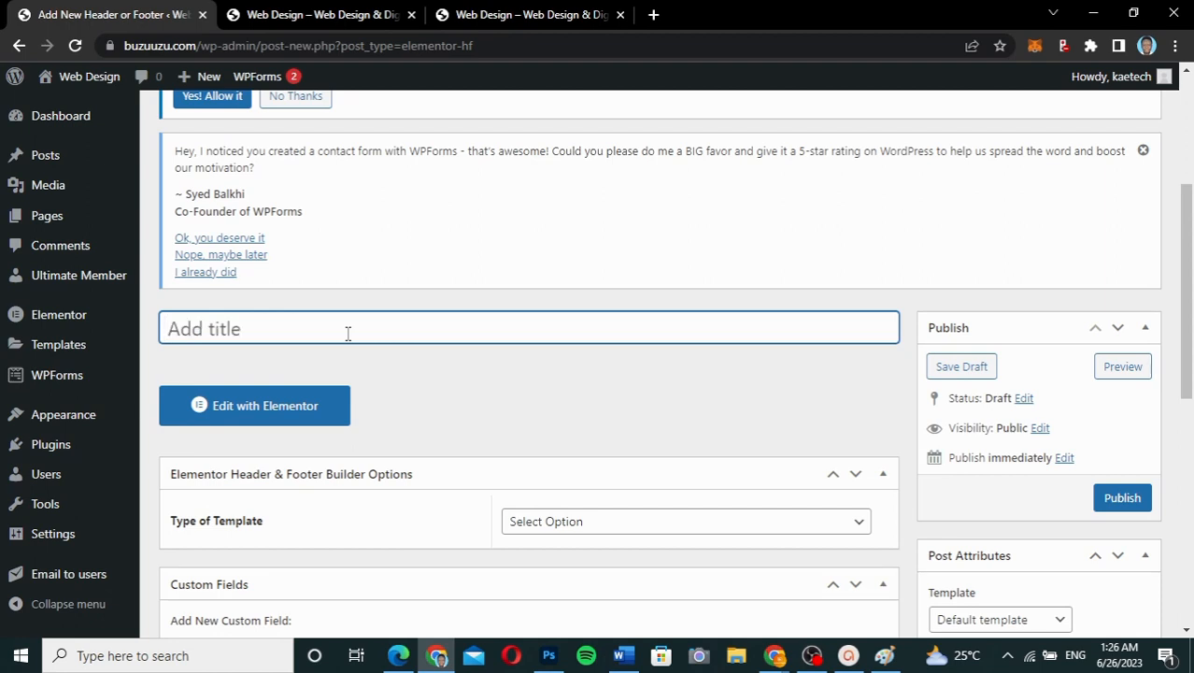
pyautogui.write('Header ')
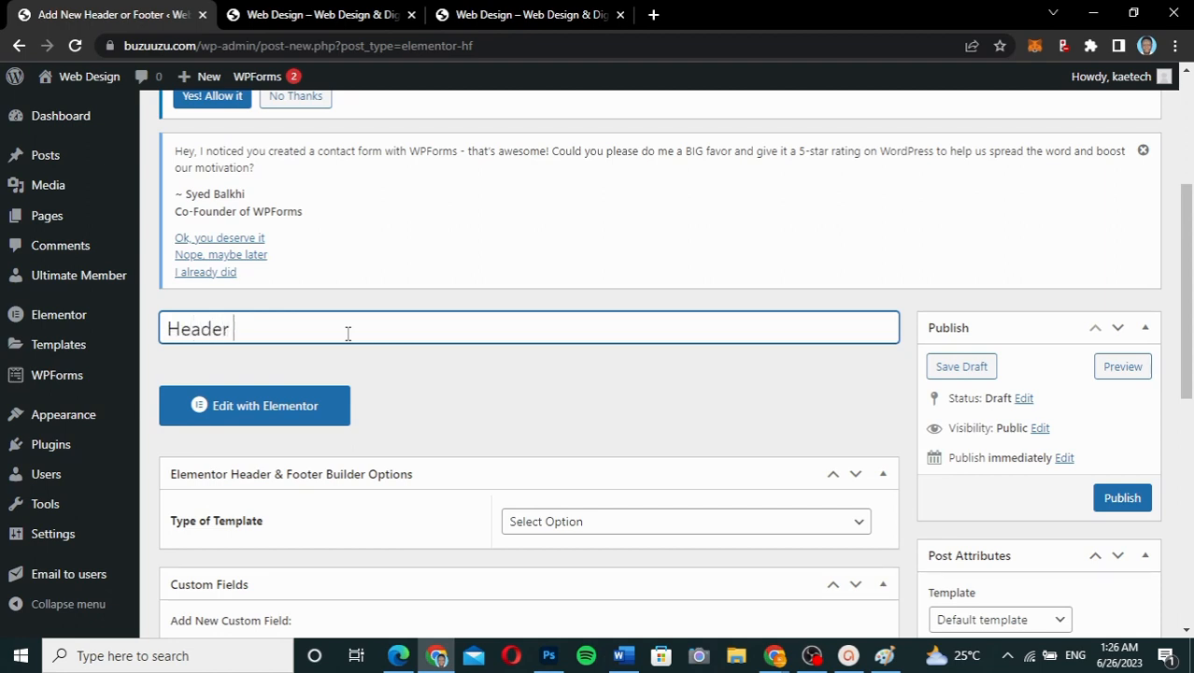
pyautogui.write('1')
# - Set the new template's type to Header
pyautogui.scroll(-3, 512, 387)
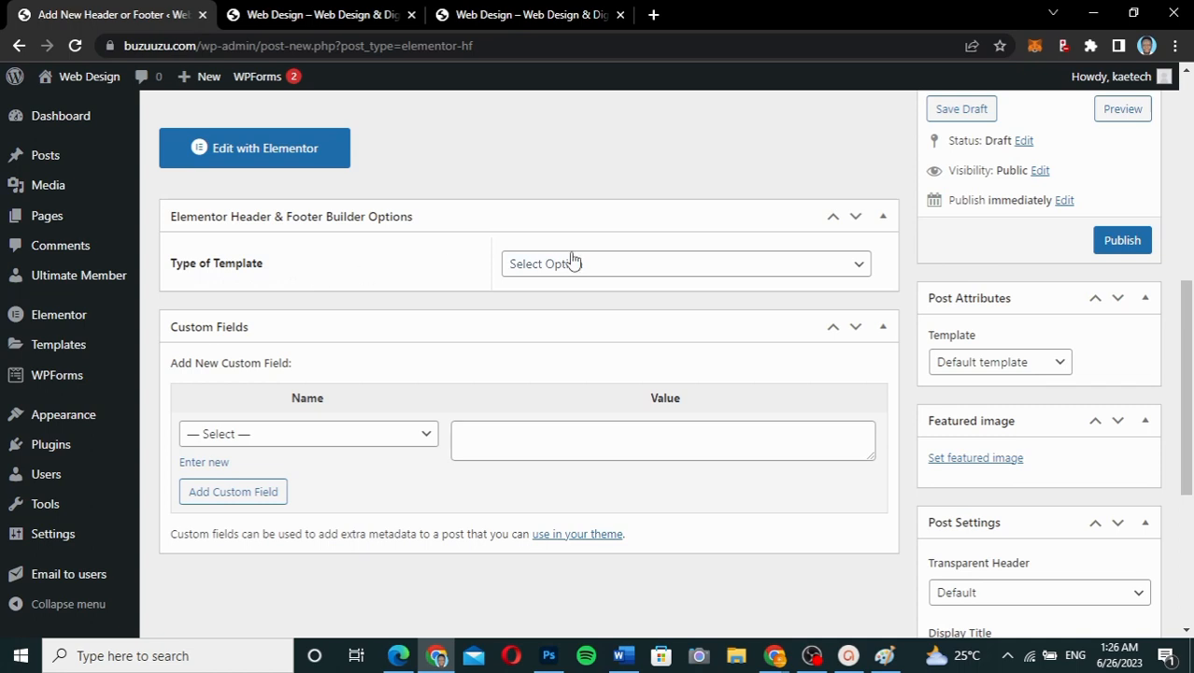
pyautogui.click(616, 266)
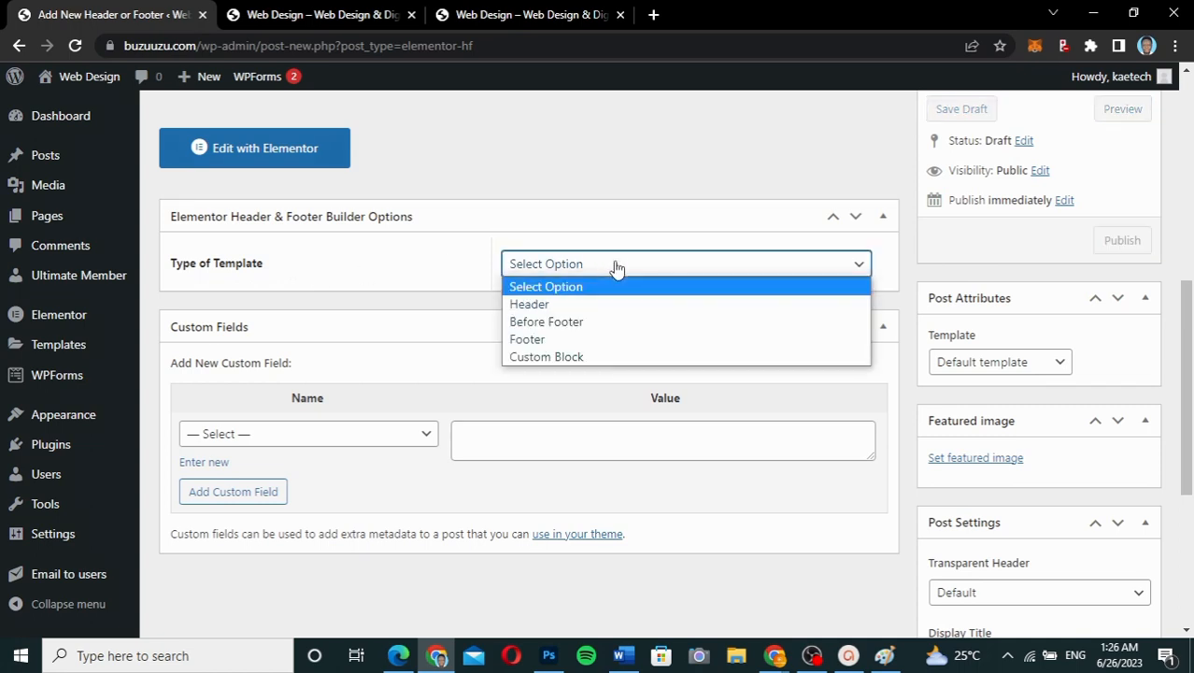
pyautogui.click(537, 306)
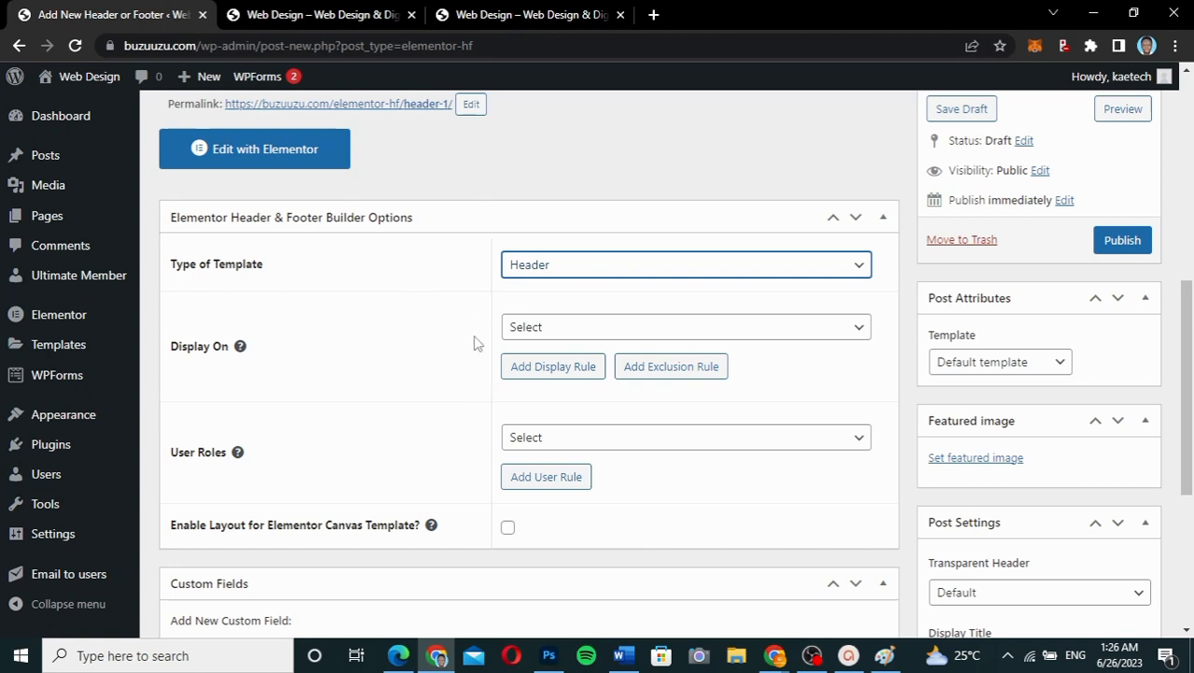
# - Review the Display On location options for the header template, down to Specific Target, without choosing one
pyautogui.click(588, 336)
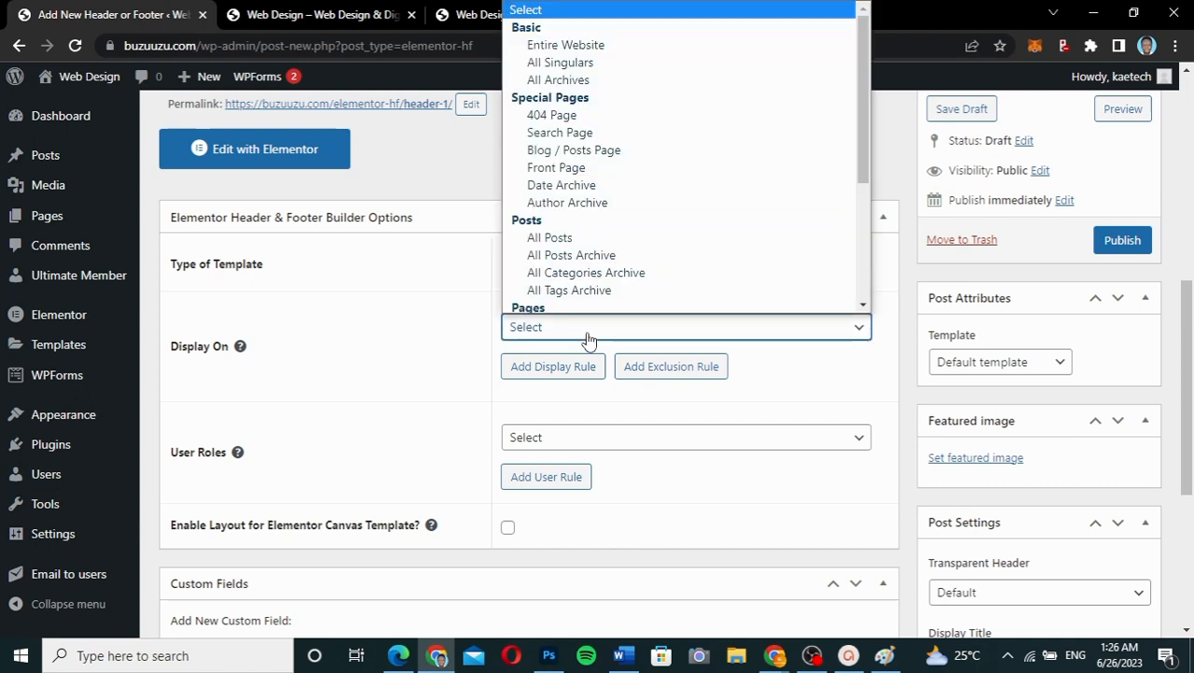
pyautogui.moveTo(863, 112); pyautogui.dragTo(863, 88)
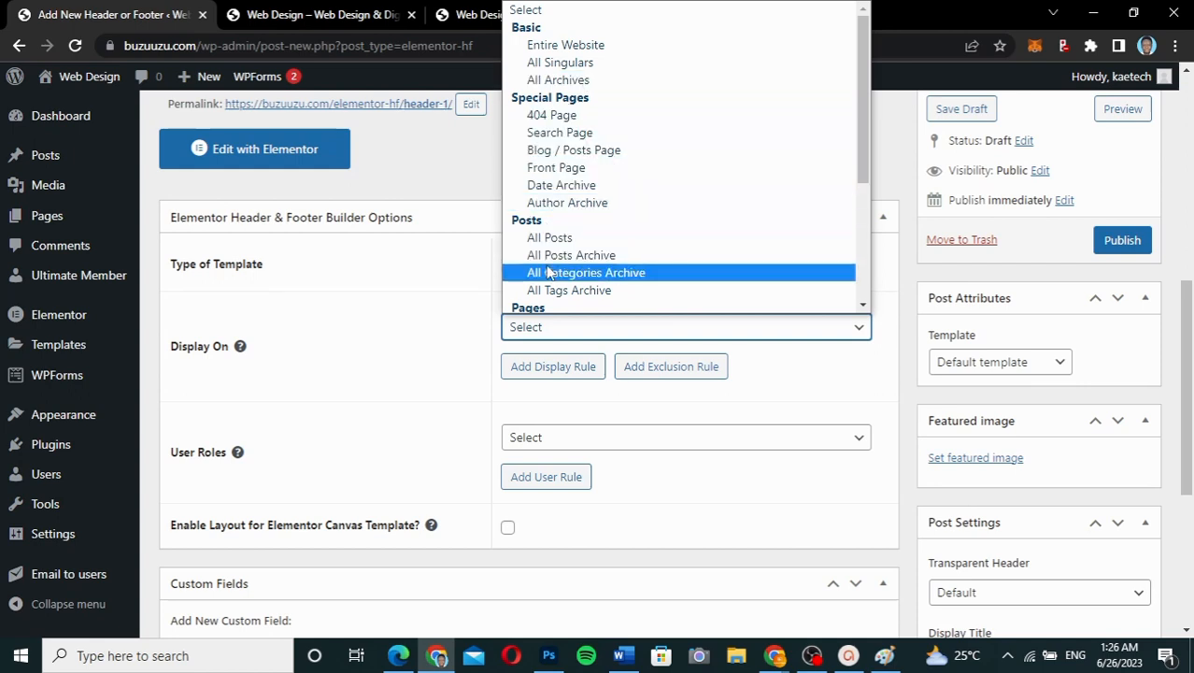
pyautogui.scroll(-4, 551, 261)
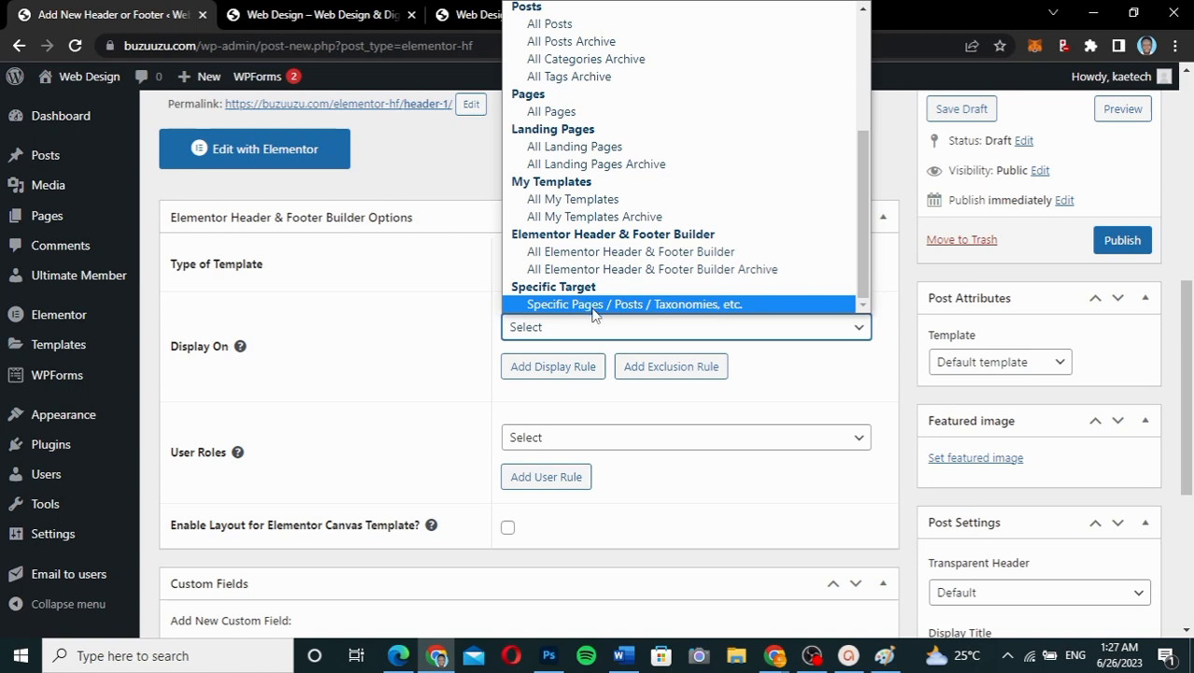
pyautogui.click(435, 297)
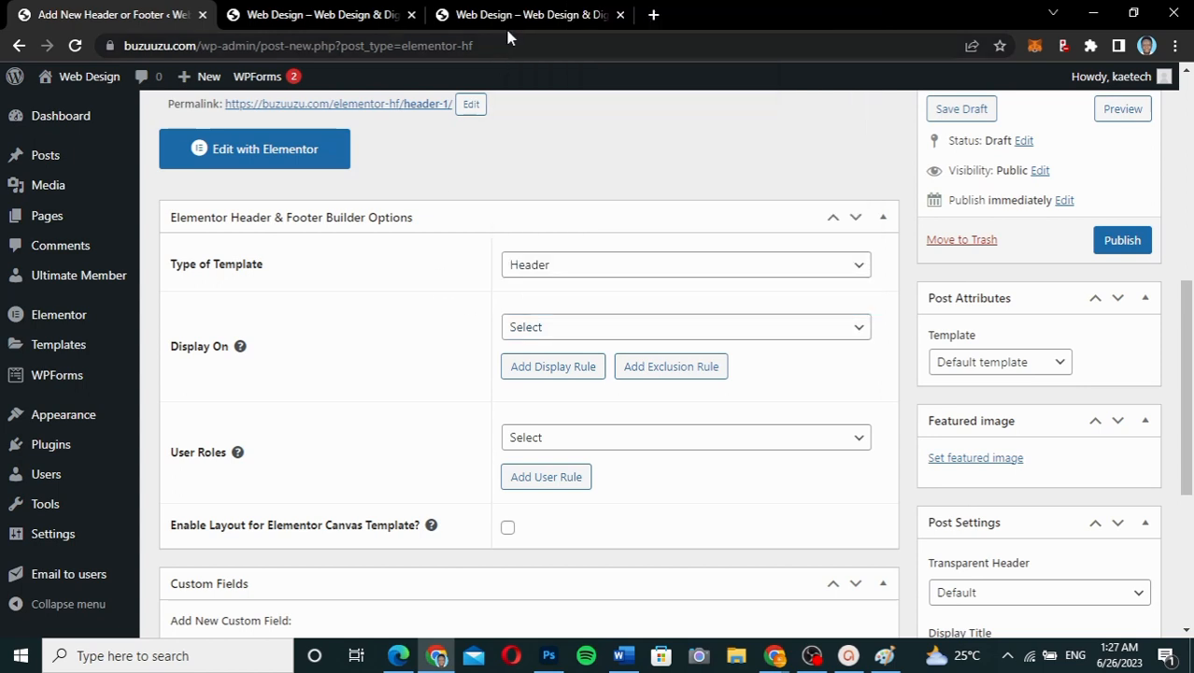
# - Open the Accounts page of the live site to examine its separate header
pyautogui.click(519, 14)
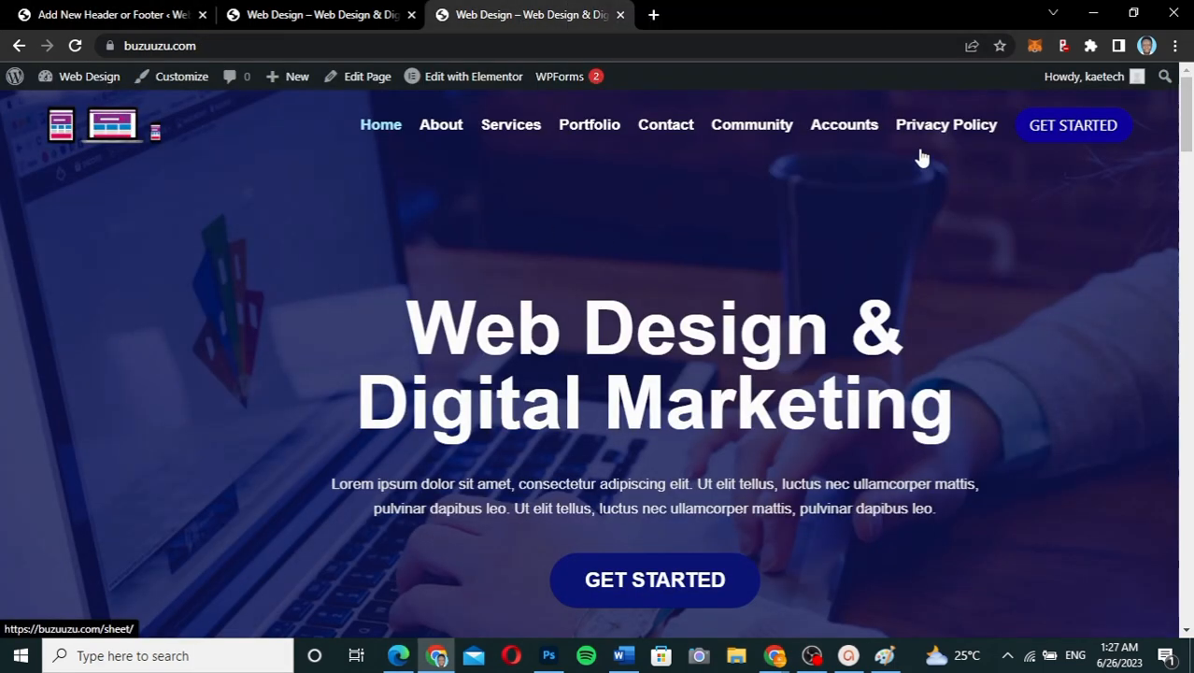
pyautogui.click(847, 133)
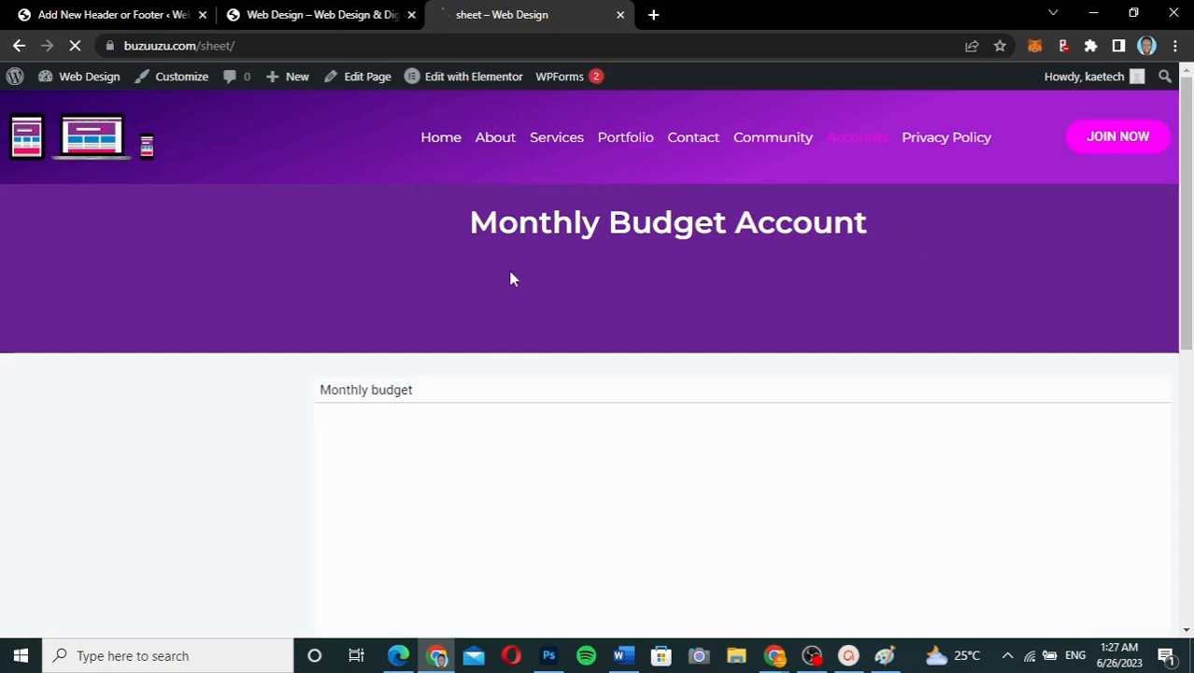
# - Return to the Header 1 template and set its Display On location to Entire Website
pyautogui.click(88, 15)
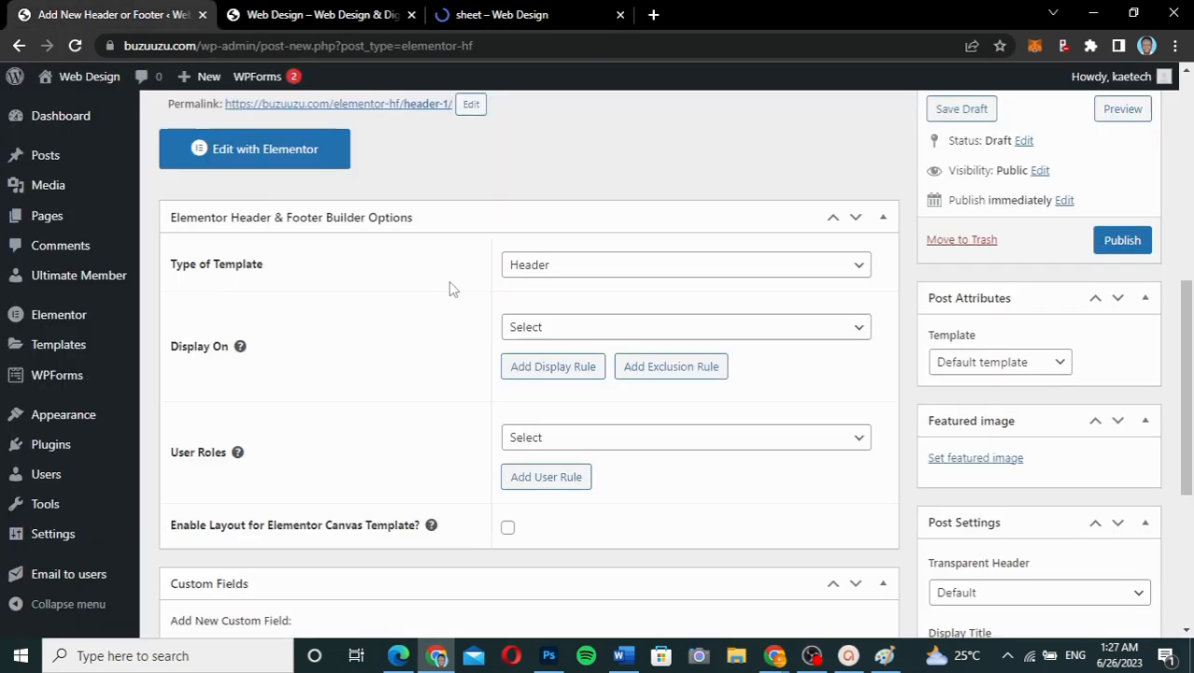
pyautogui.click(616, 334)
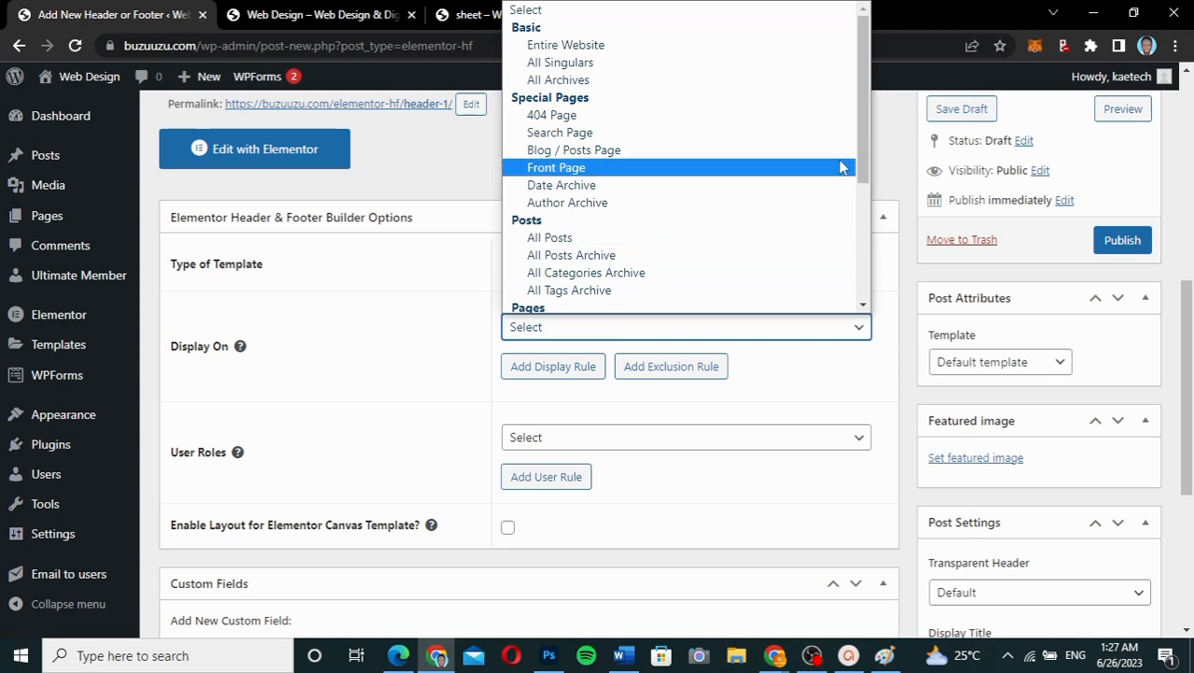
pyautogui.moveTo(862, 168); pyautogui.dragTo(852, 299)
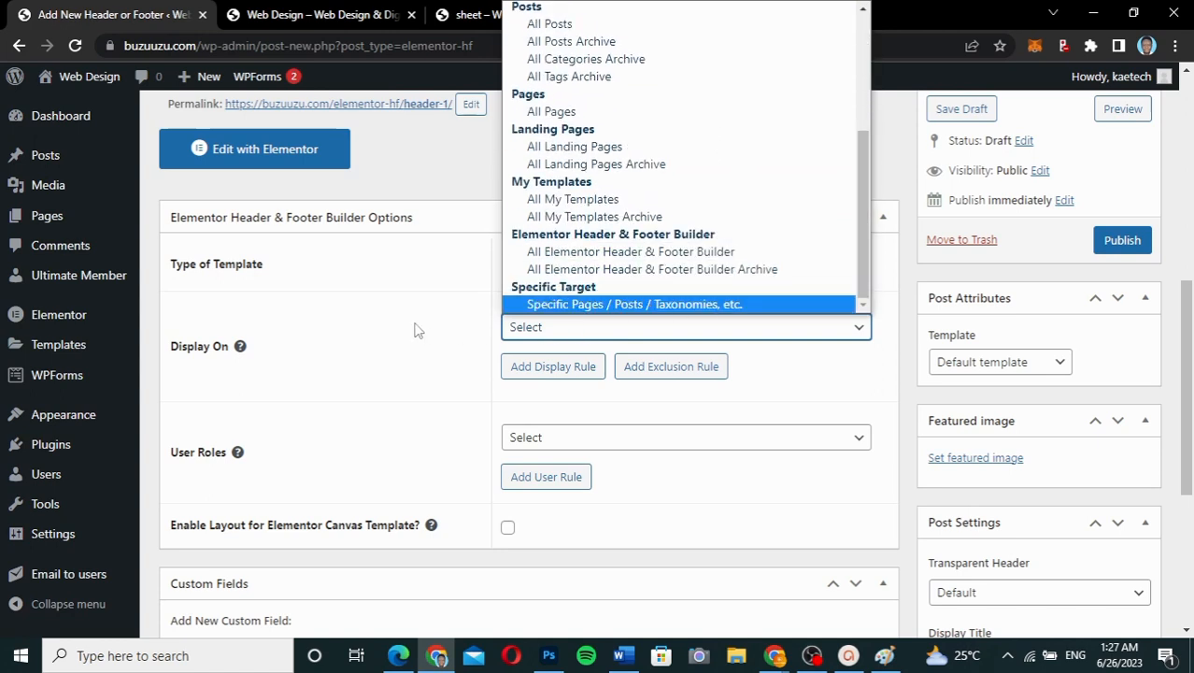
pyautogui.scroll(5, 631, 250)
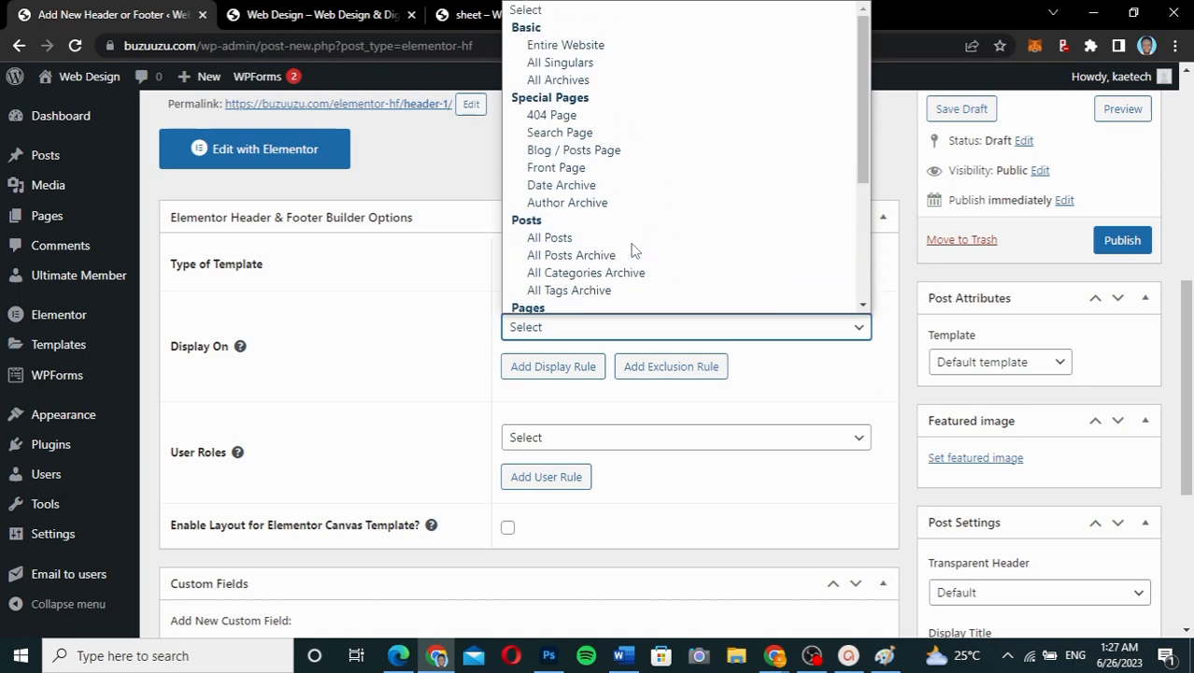
pyautogui.click(560, 49)
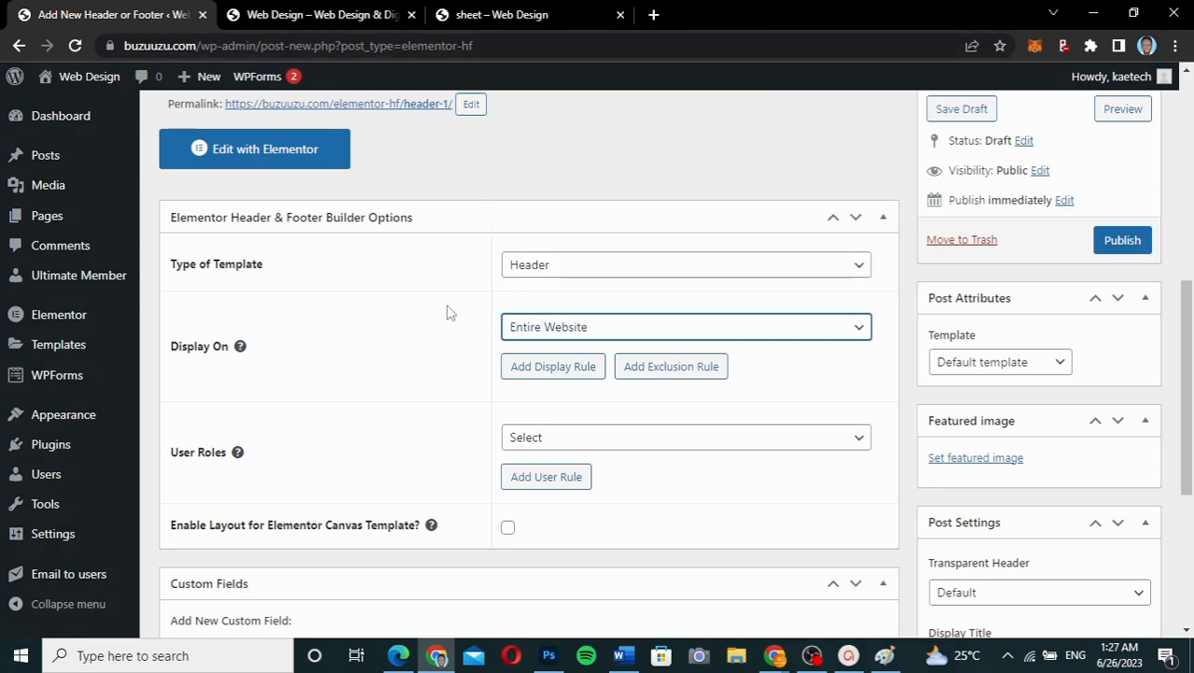
# - Add an exclusion rule for specific pages so the header is not displayed on the "sheet" page
pyautogui.scroll(-1, 448, 312)
pyautogui.scroll(-1, 447, 312)
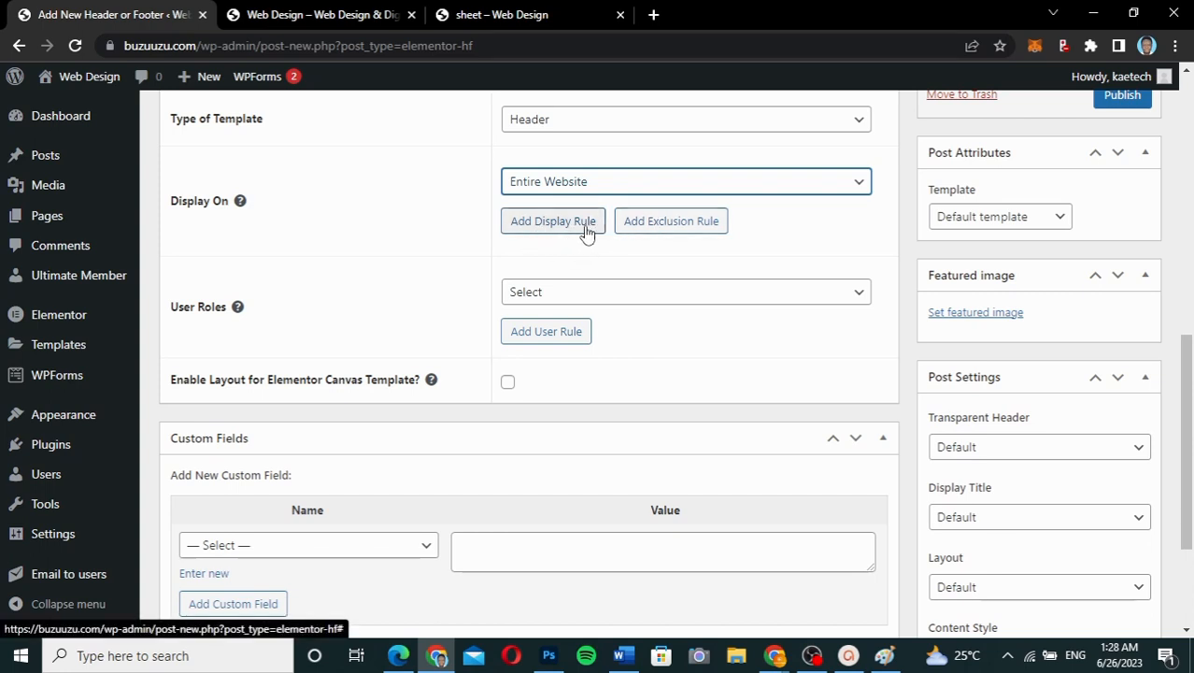
pyautogui.click(673, 224)
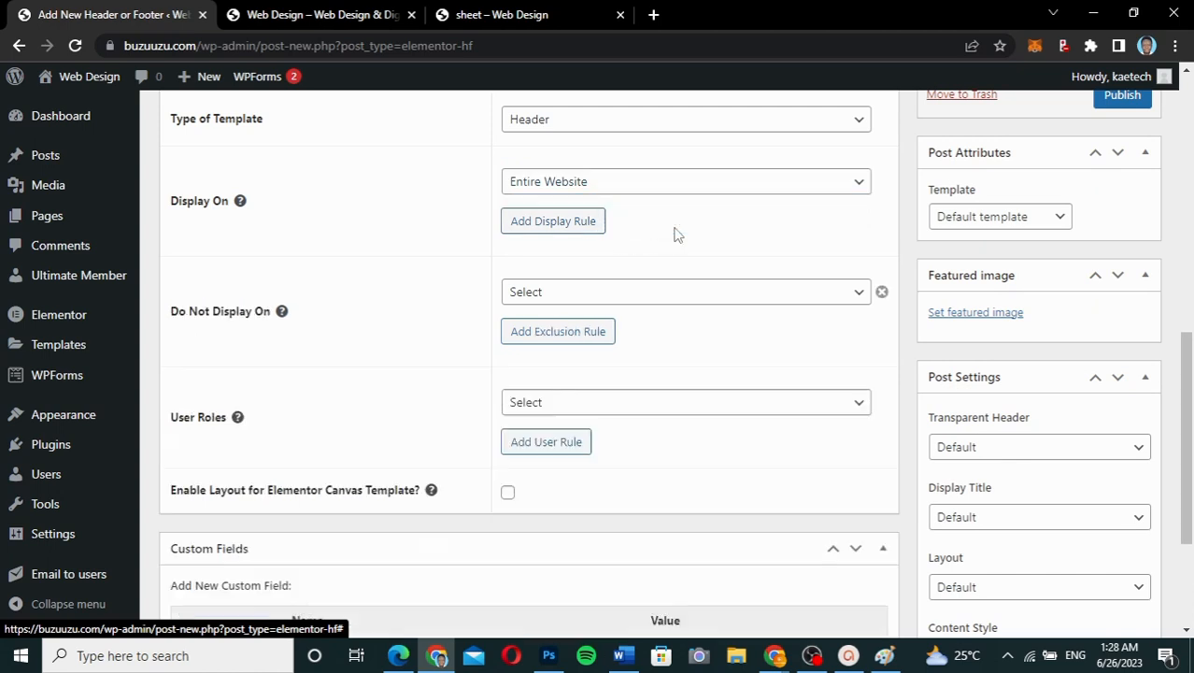
pyautogui.click(602, 293)
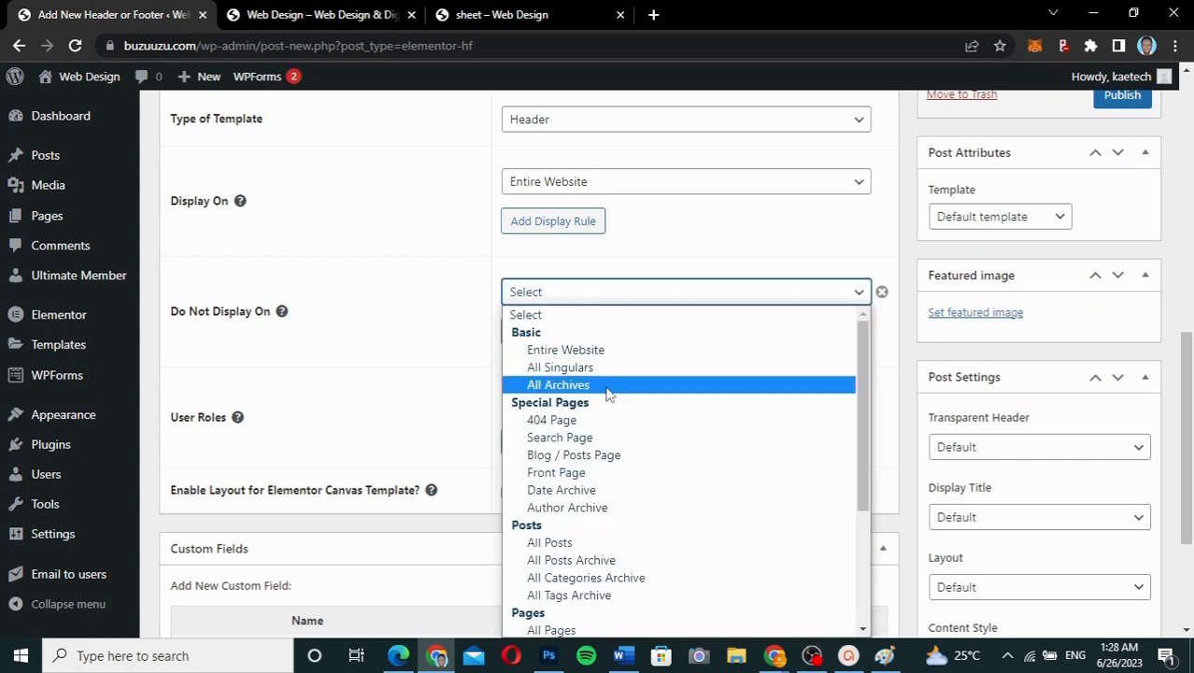
pyautogui.scroll(-3, 603, 439)
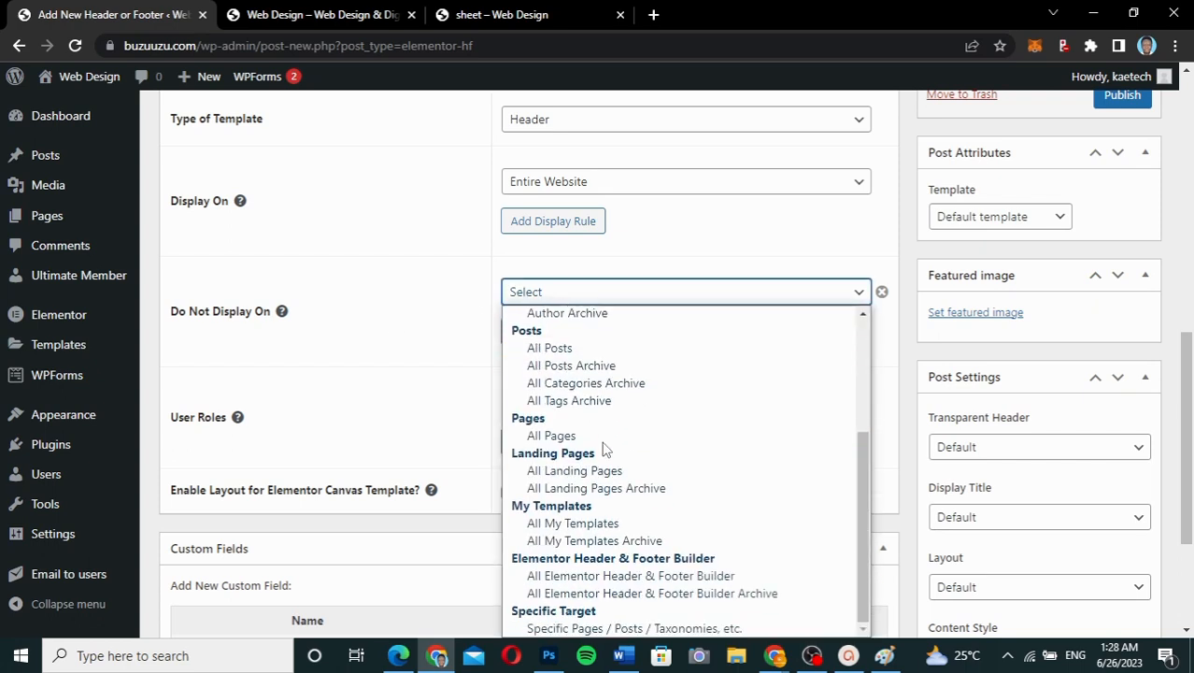
pyautogui.click(654, 629)
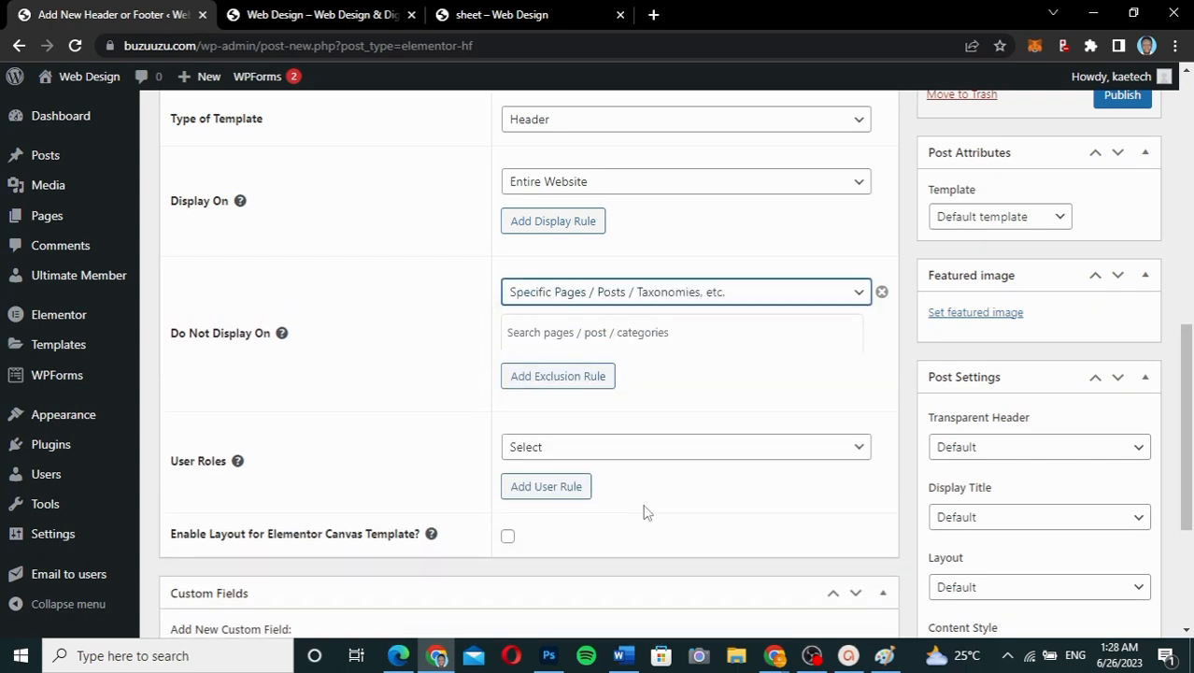
pyautogui.click(625, 341)
pyautogui.write('sheet')
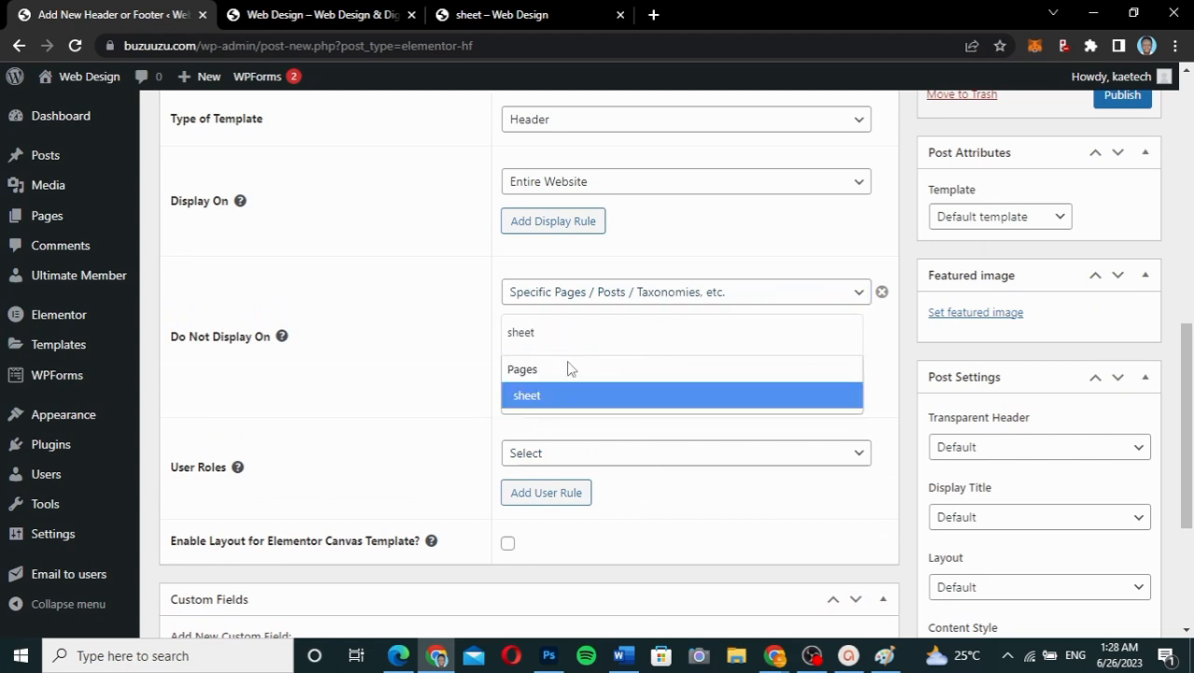
pyautogui.click(547, 399)
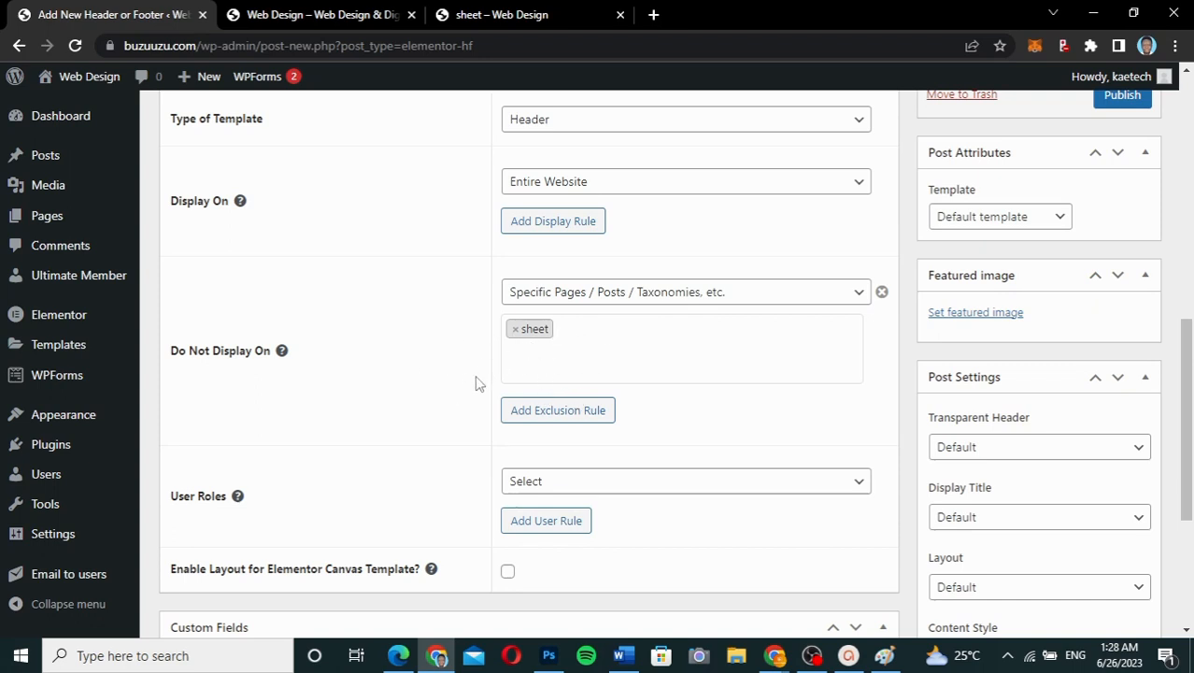
# - Set the header template's User Roles rule to All
pyautogui.scroll(-1, 477, 382)
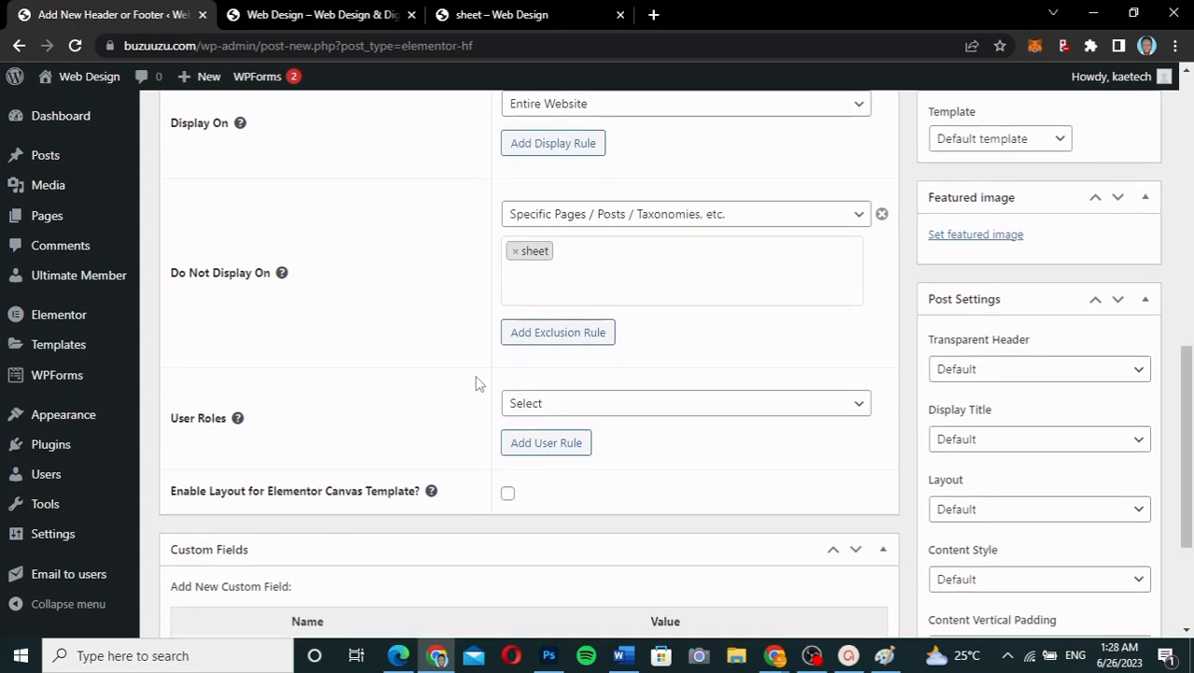
pyautogui.scroll(-1, 478, 382)
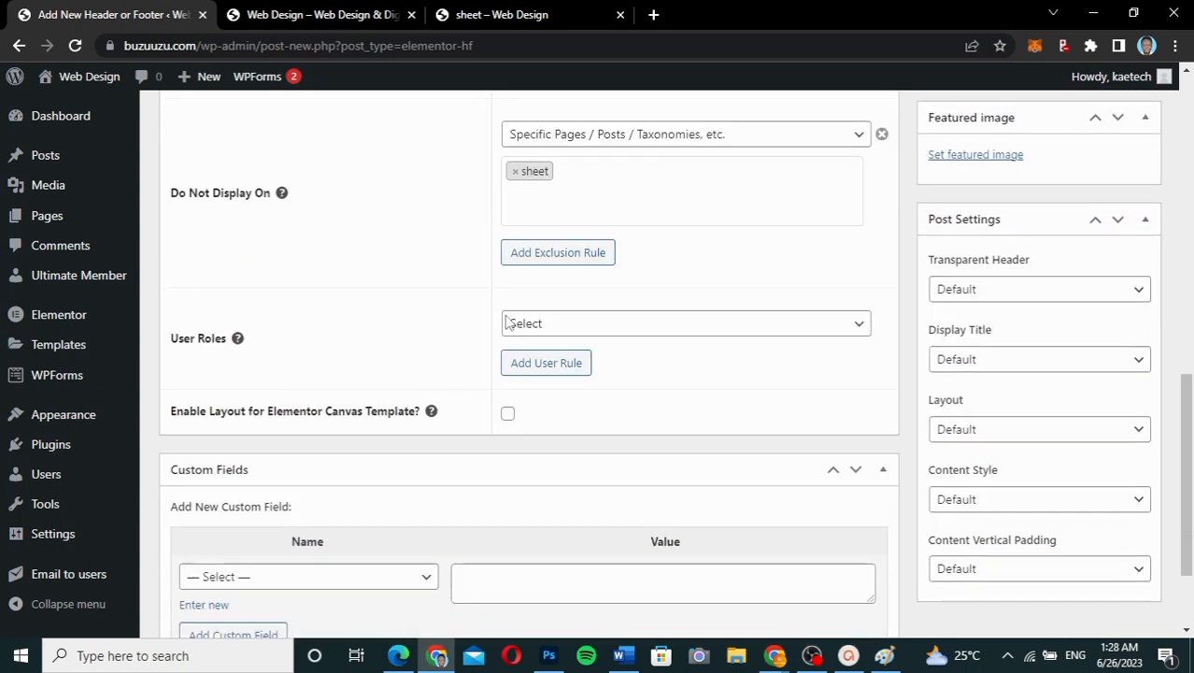
pyautogui.click(570, 327)
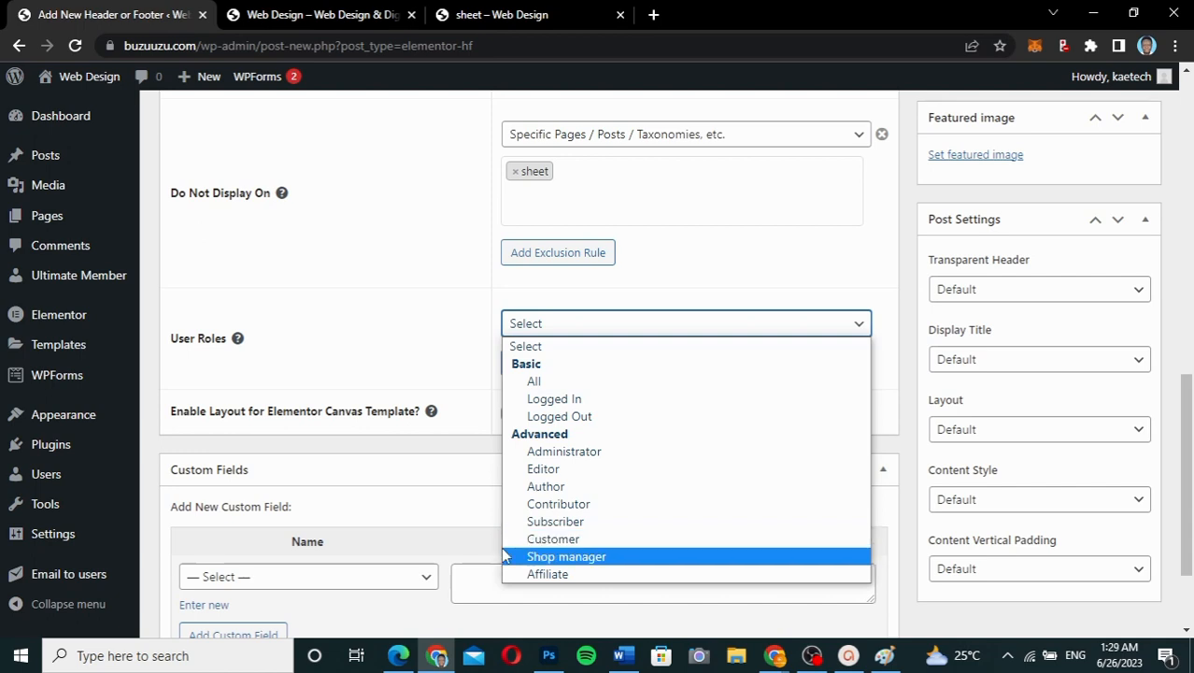
pyautogui.click(549, 381)
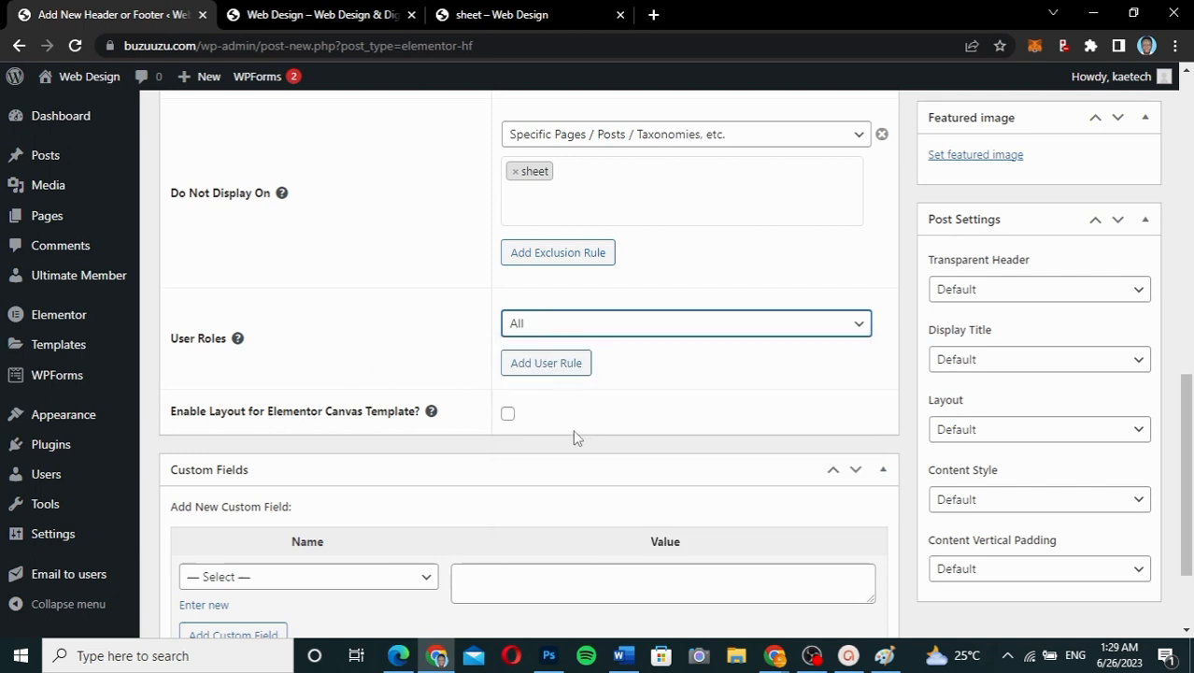
# - Publish the Header 1 template and open it for editing with Elementor
pyautogui.scroll(-1, 580, 436)
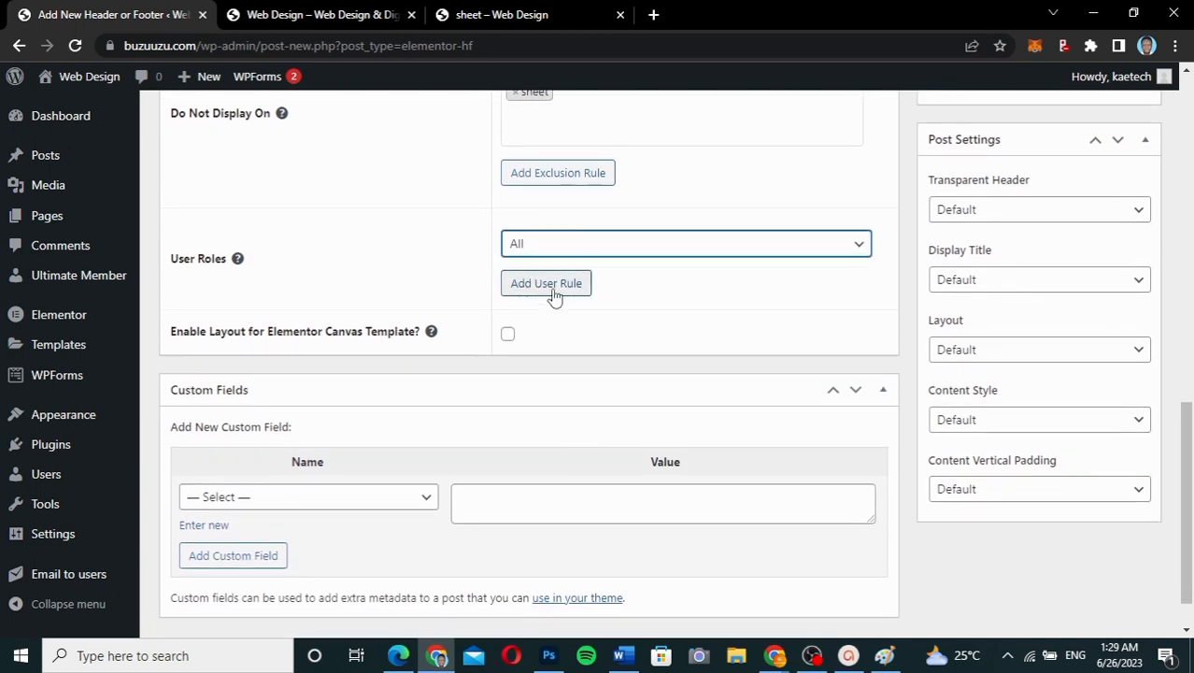
pyautogui.scroll(-1, 494, 367)
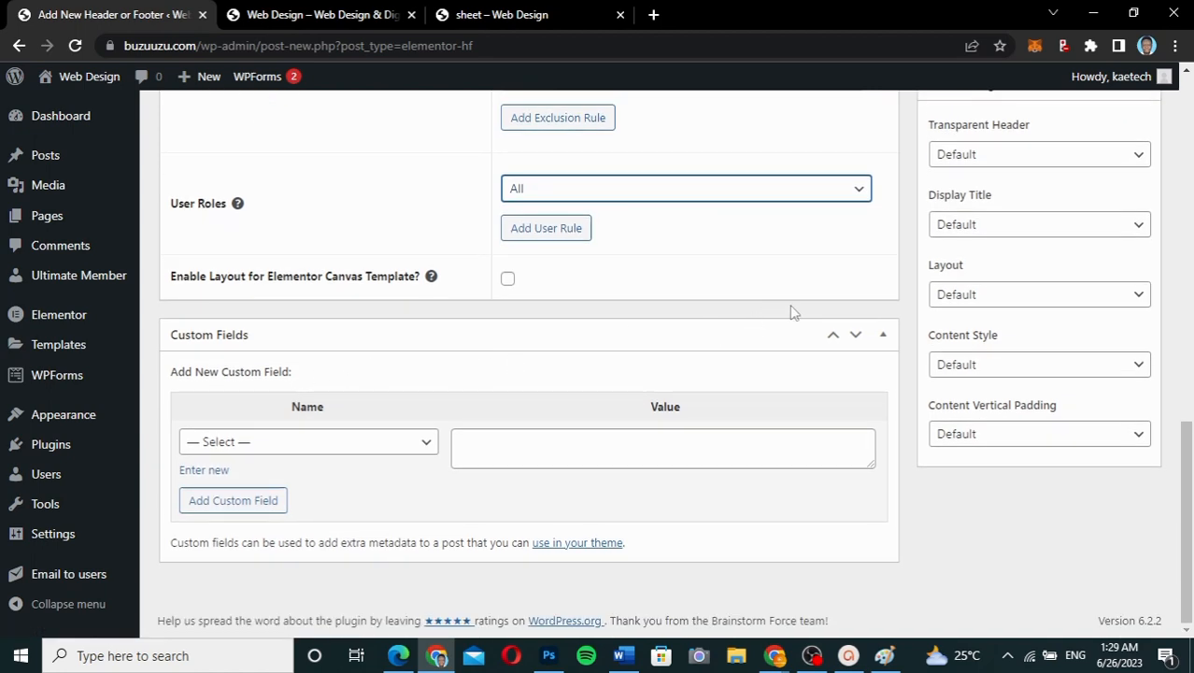
pyautogui.scroll(4, 791, 312)
pyautogui.click(1120, 142)
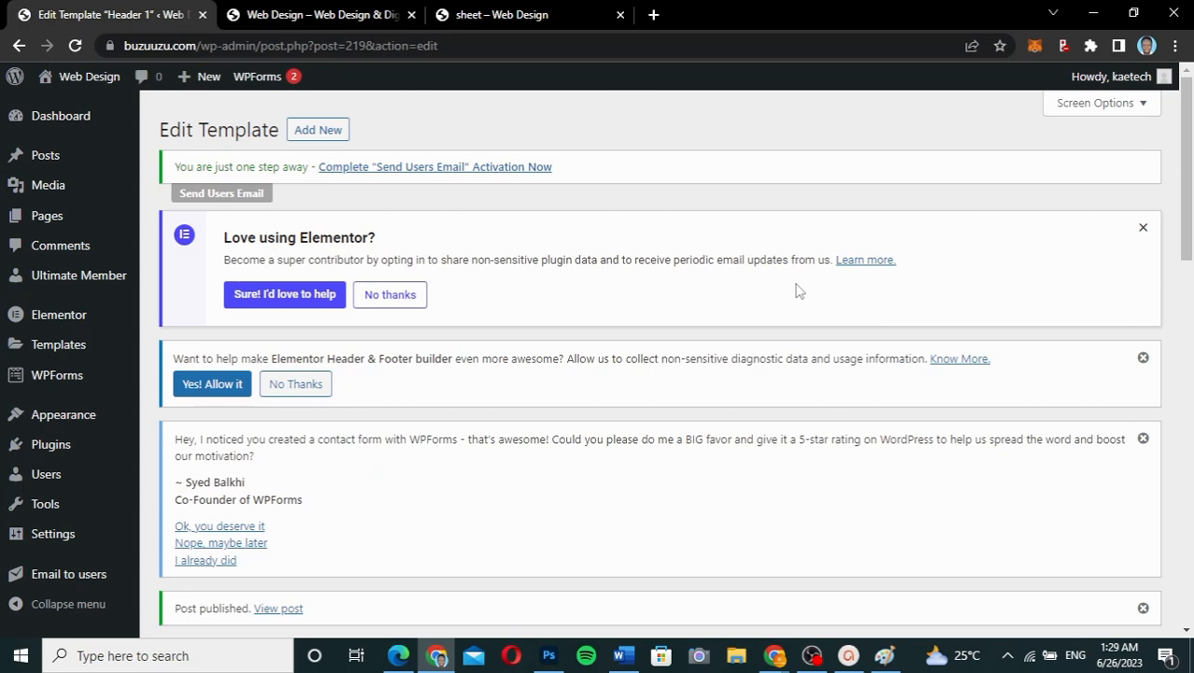
pyautogui.scroll(-5, 797, 291)
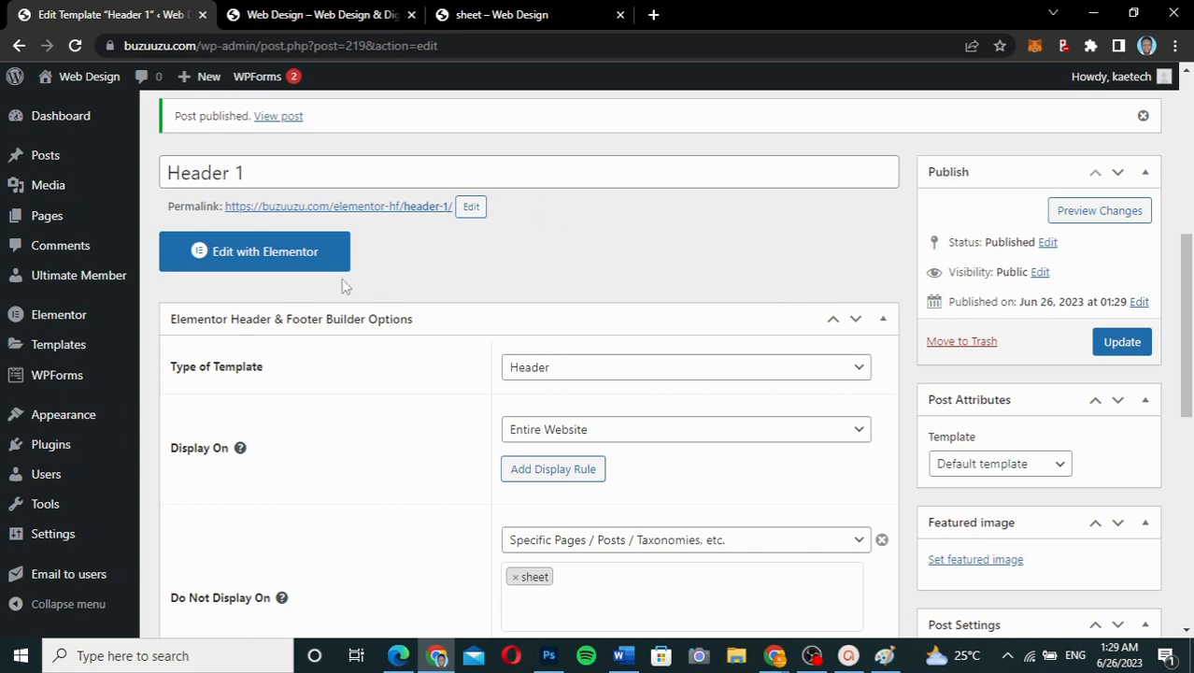
pyautogui.click(275, 261)
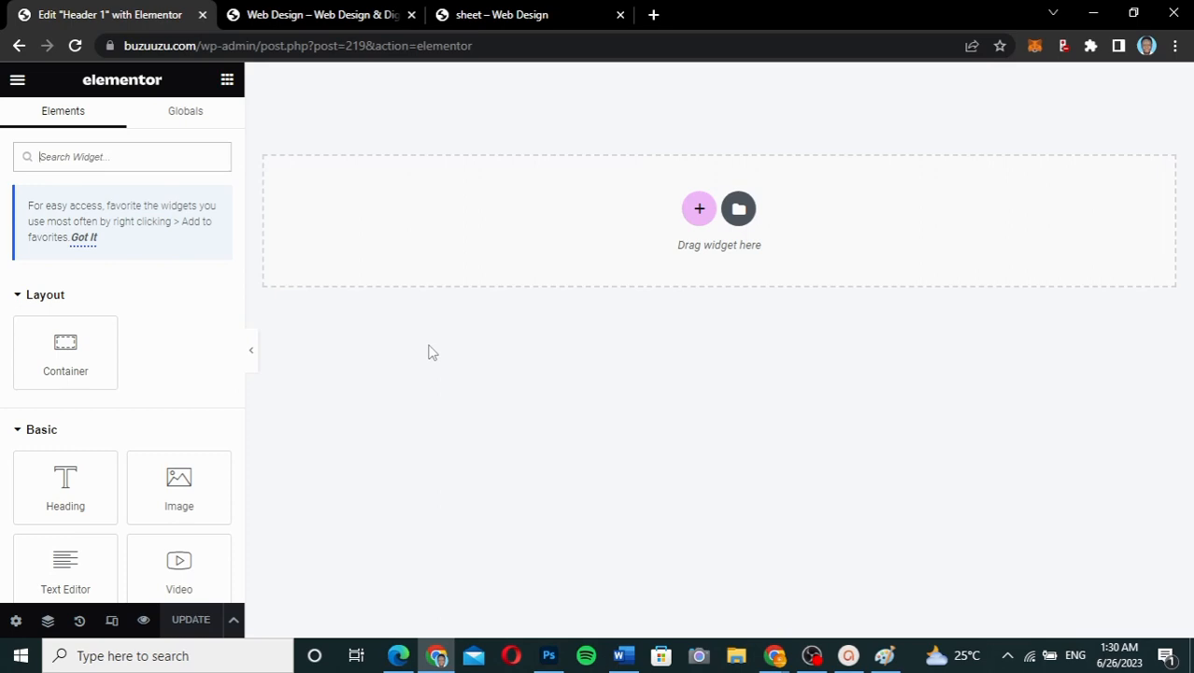
# - From the live site's tab, go to the WordPress dashboard and open the Features section of Elementor's settings
pyautogui.click(327, 17)
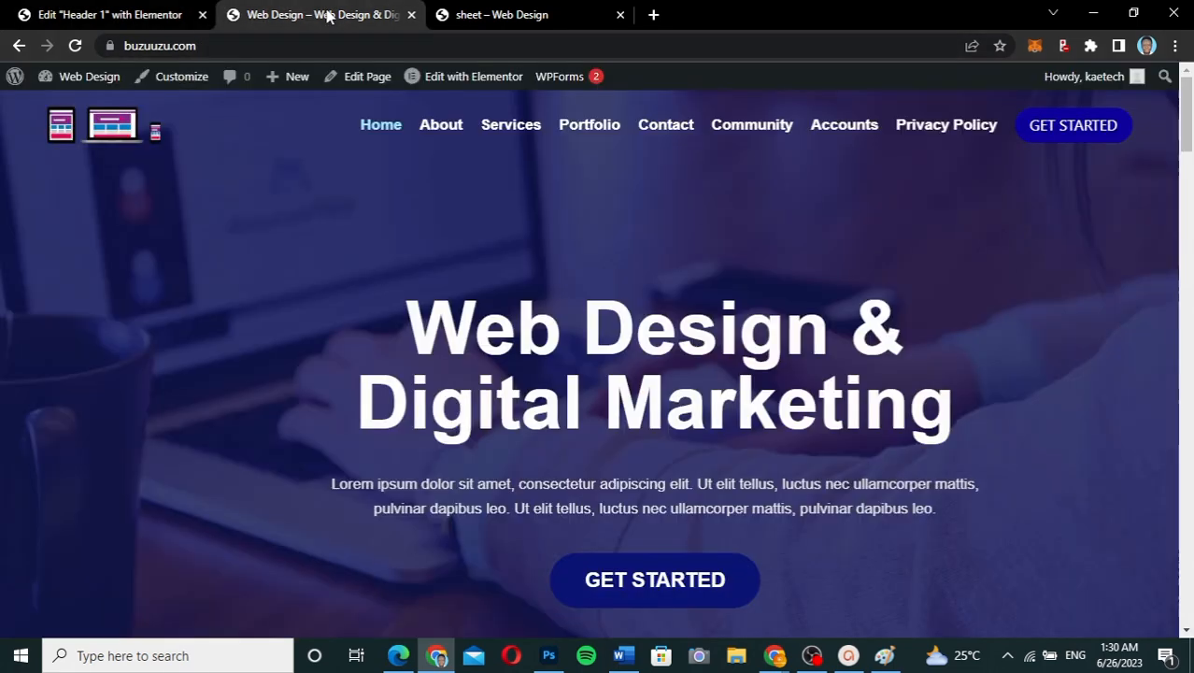
pyautogui.moveTo(97, 82)
pyautogui.click(80, 112)
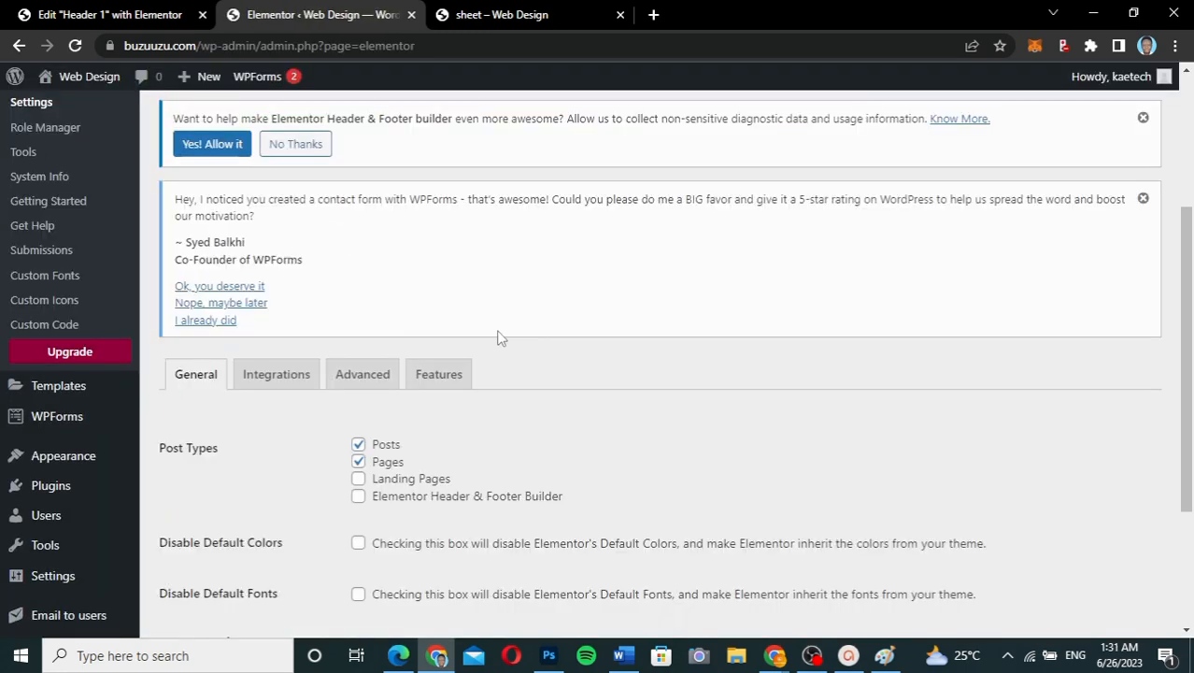
pyautogui.scroll(4, 499, 337)
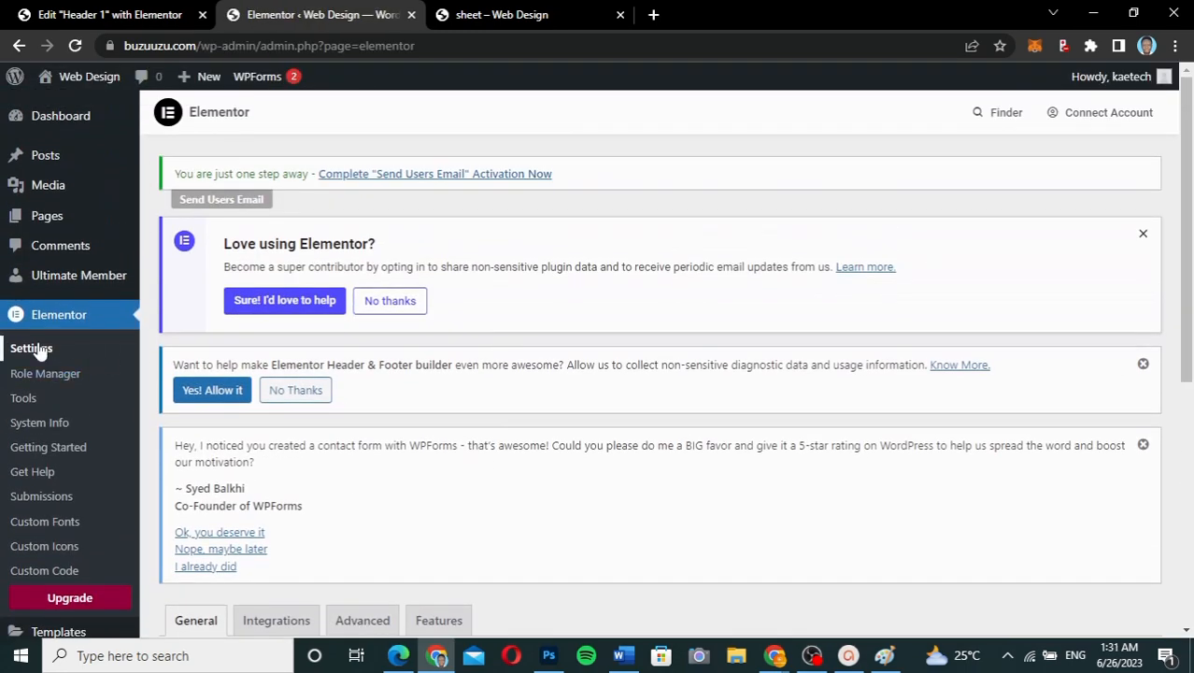
pyautogui.scroll(-3, 519, 436)
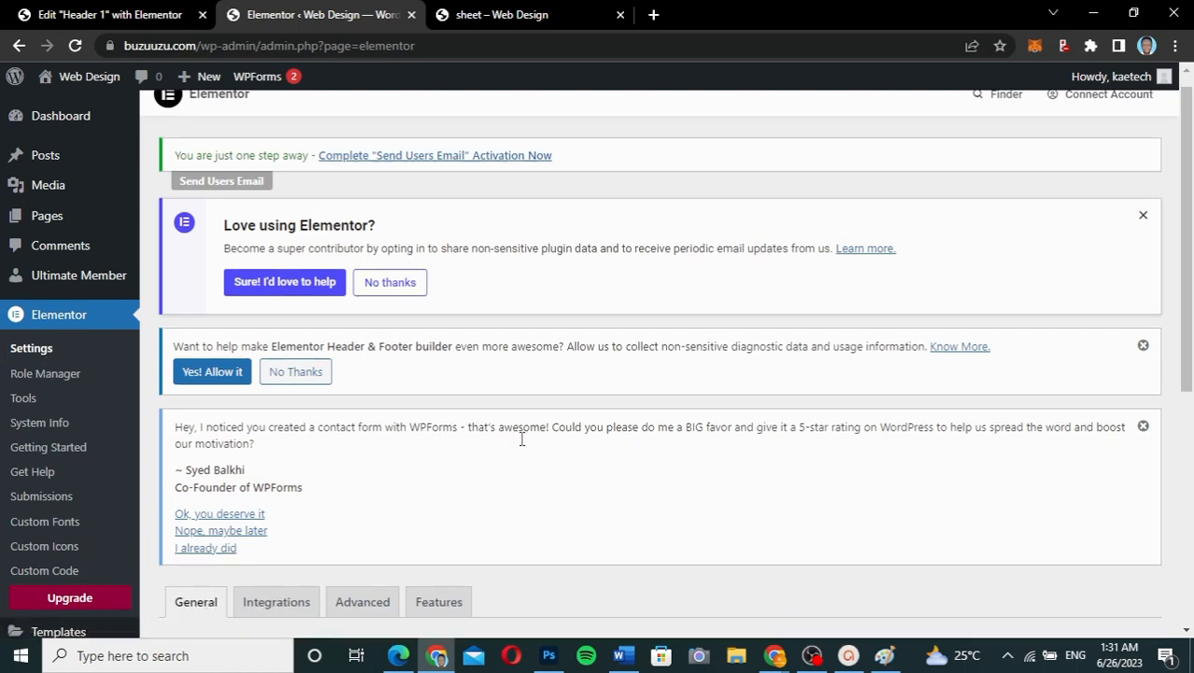
pyautogui.click(436, 309)
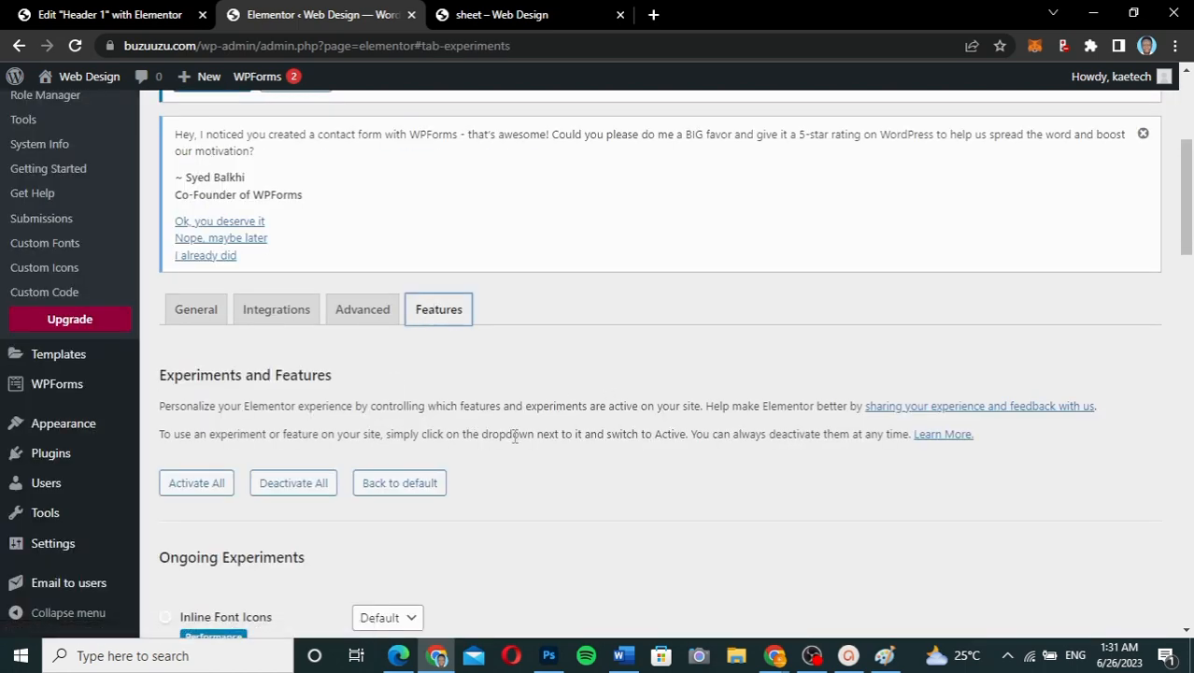
# - Find the Flexbox Container entry among the ongoing experiments and set it to Active
pyautogui.scroll(-3, 505, 471)
pyautogui.scroll(-2, 505, 476)
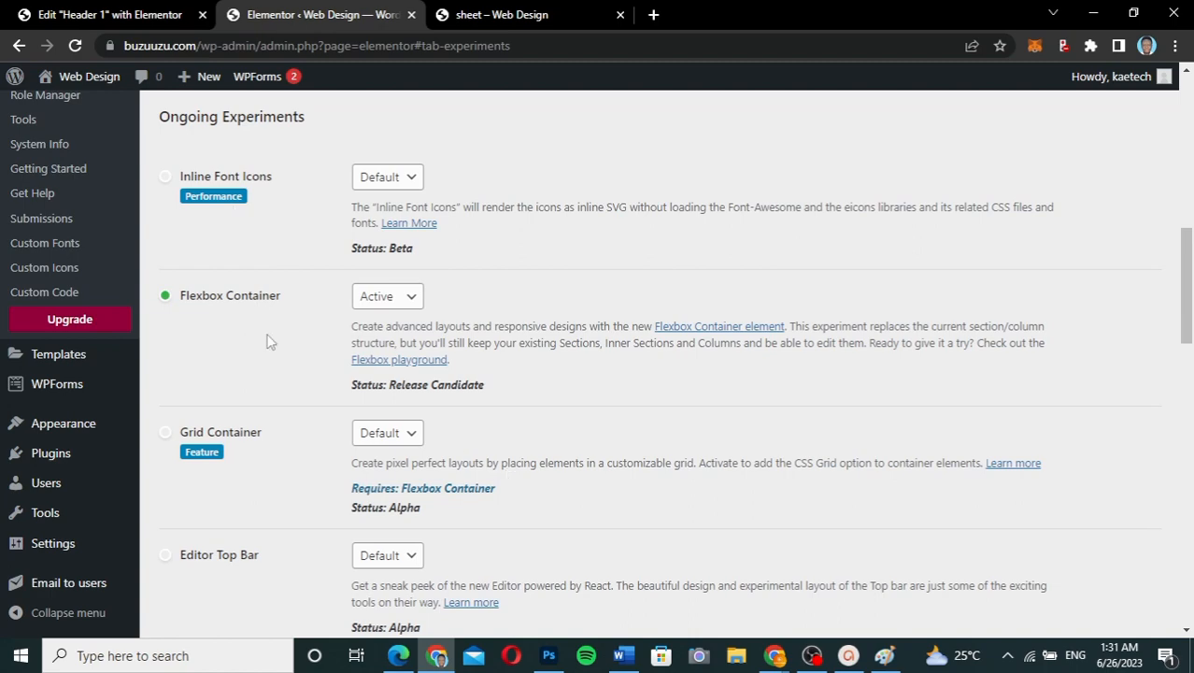
pyautogui.scroll(-10, 267, 340)
pyautogui.scroll(-3, 267, 340)
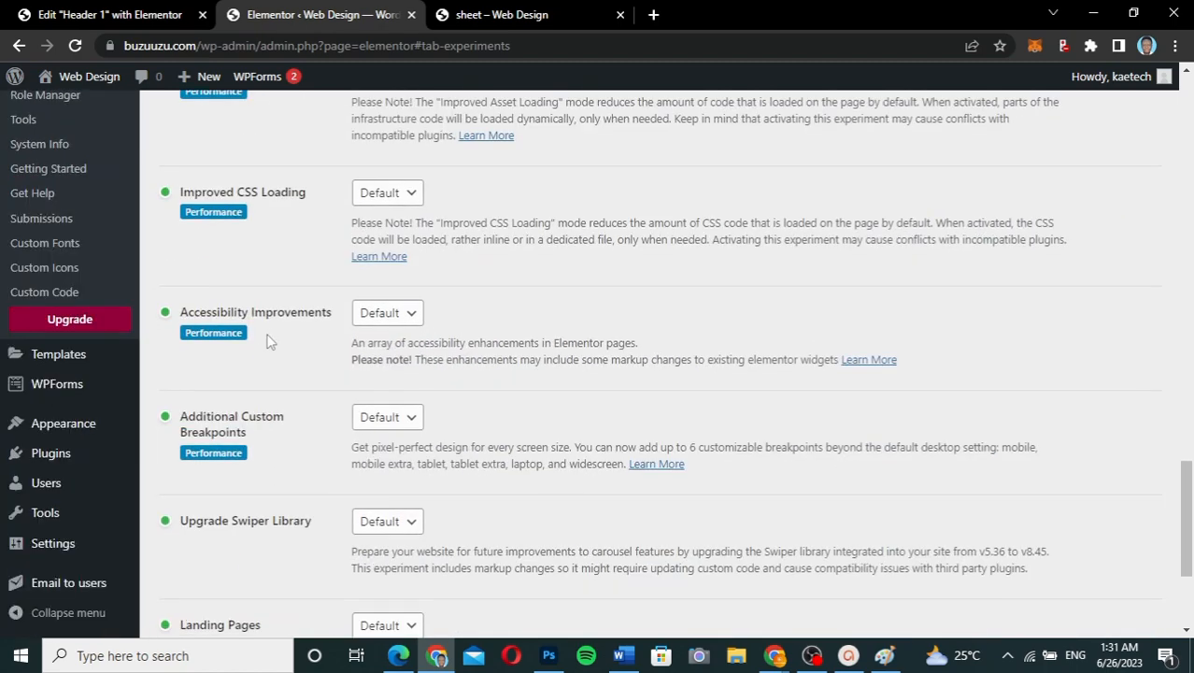
pyautogui.scroll(3, 267, 340)
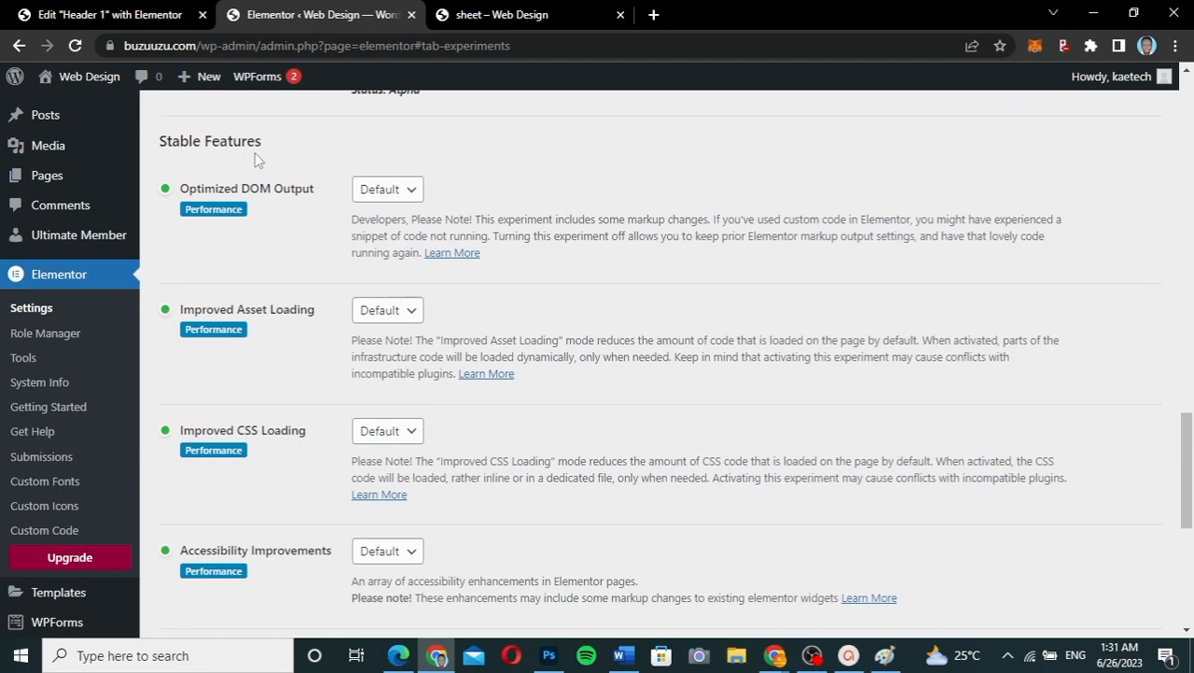
pyautogui.scroll(7, 276, 161)
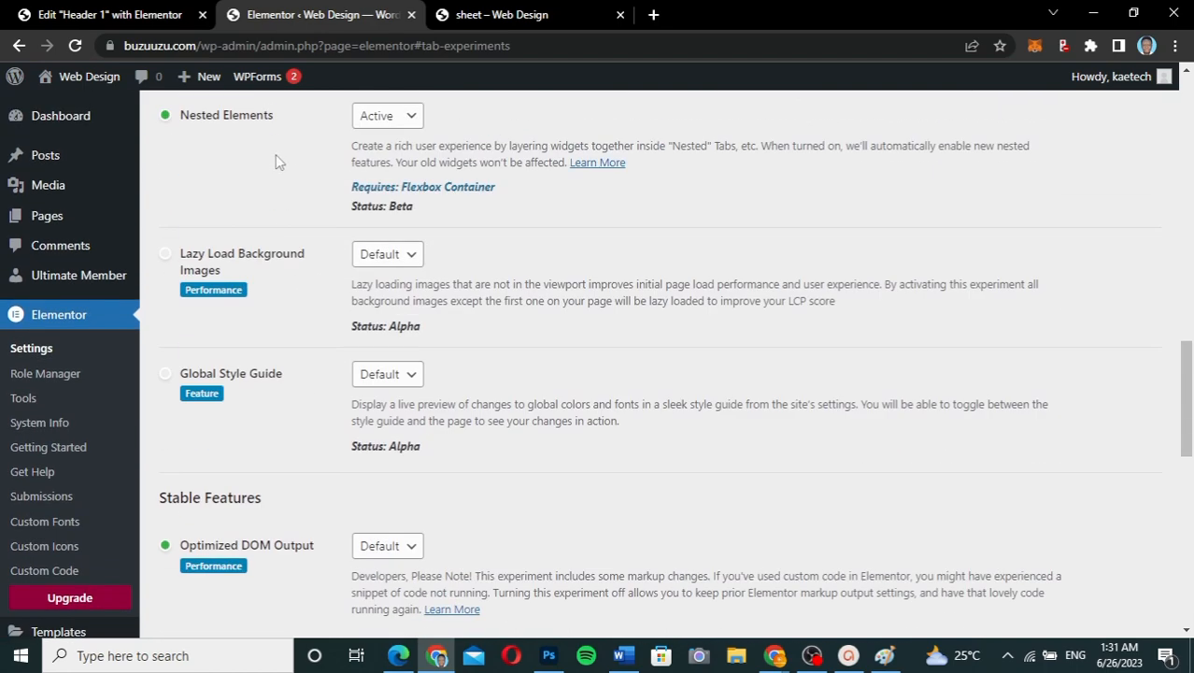
pyautogui.scroll(4, 275, 159)
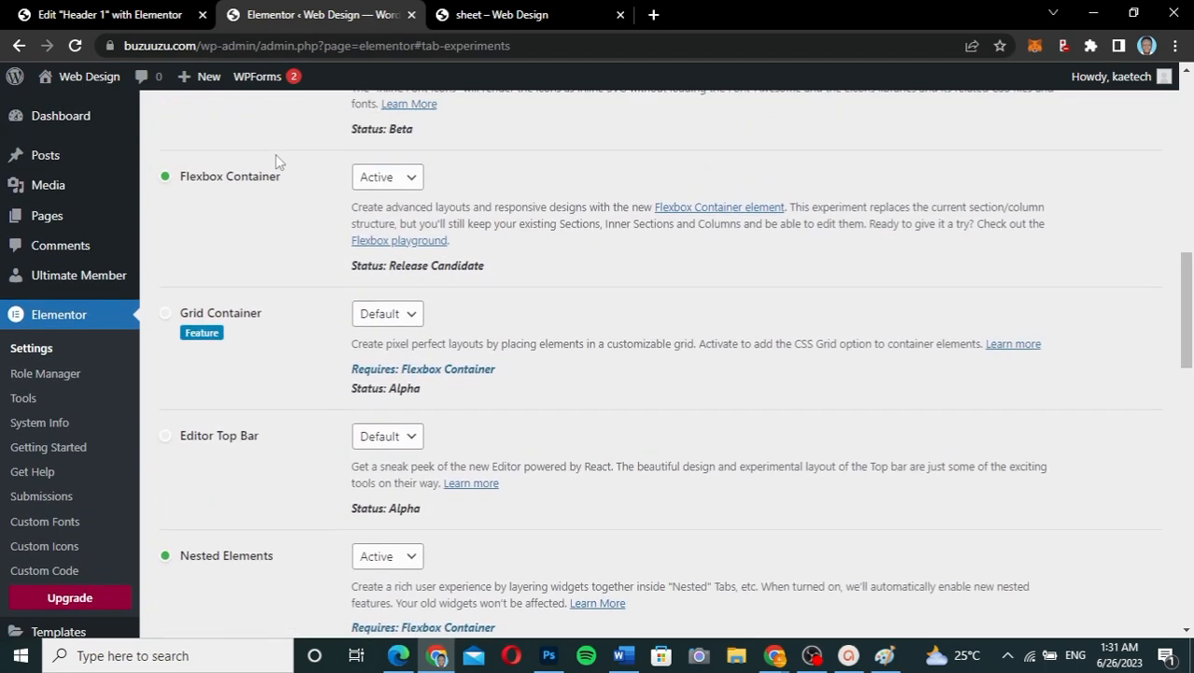
pyautogui.scroll(1, 276, 159)
pyautogui.scroll(-1, 276, 159)
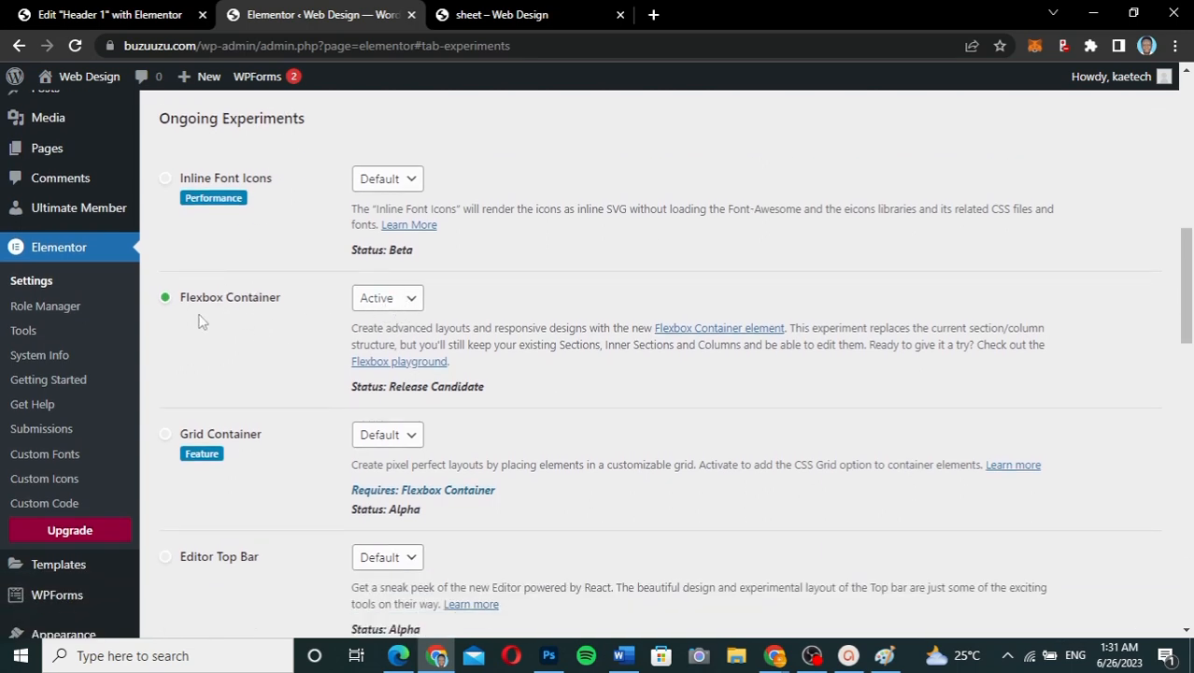
pyautogui.click(405, 301)
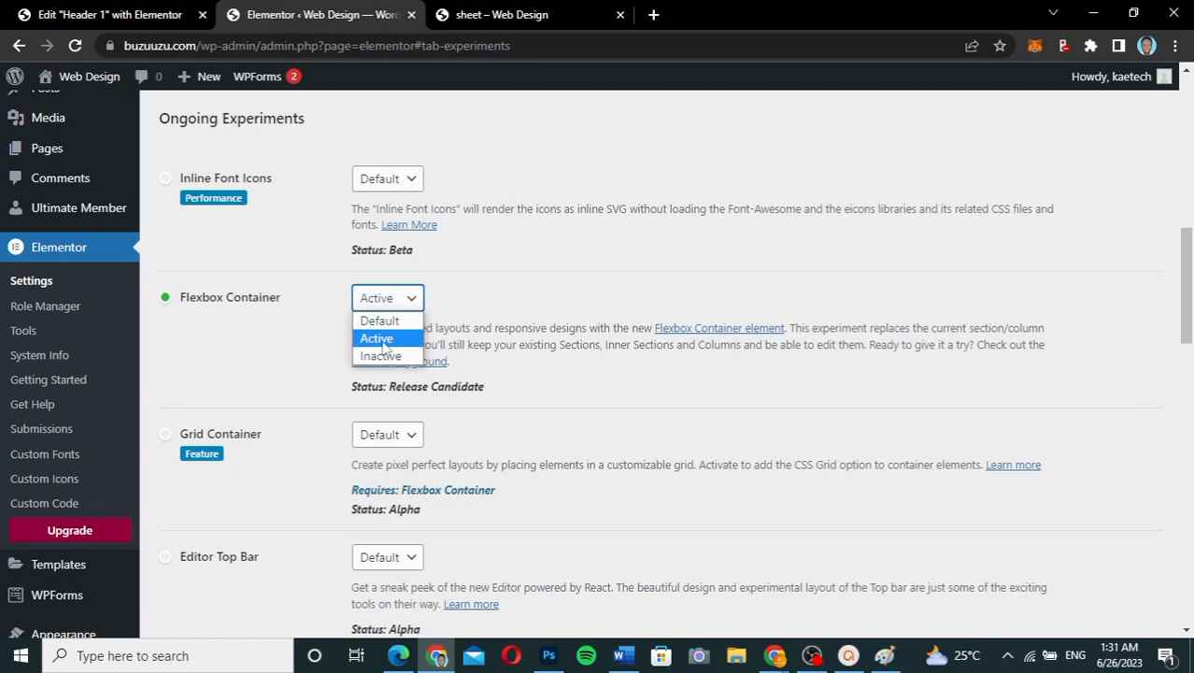
pyautogui.click(379, 339)
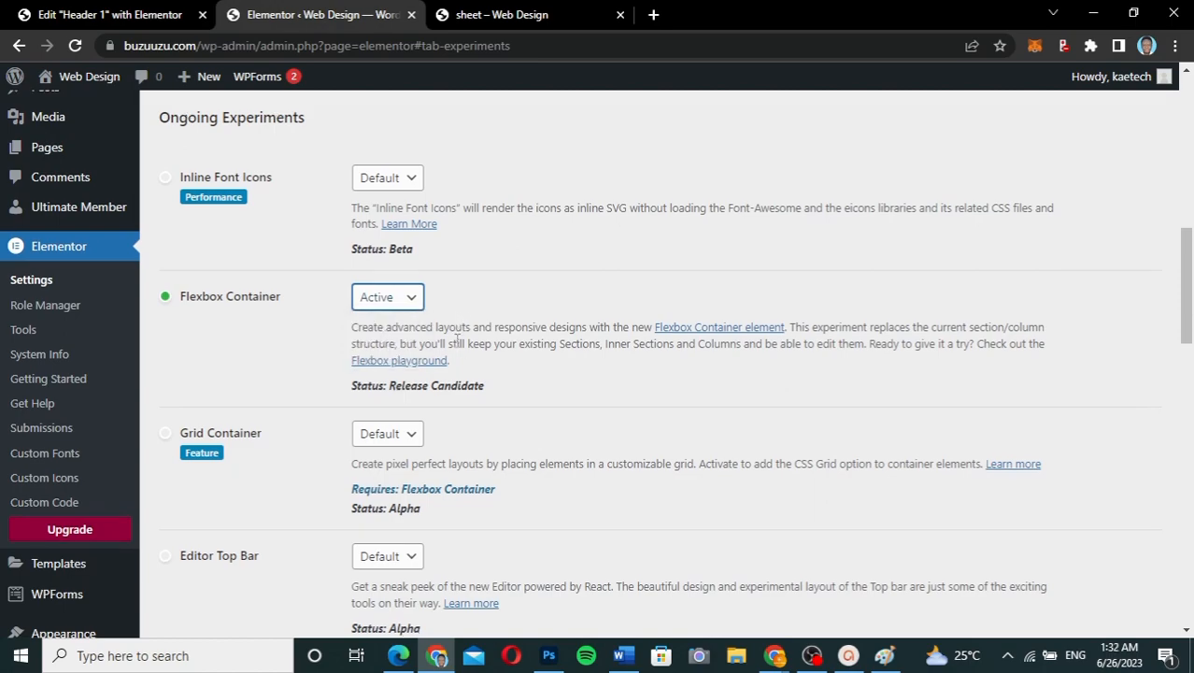
# - Review the remaining ongoing experiments and stable features in the Elementor settings, including what Grid Container and Nested Elements require
pyautogui.scroll(-15, 457, 339)
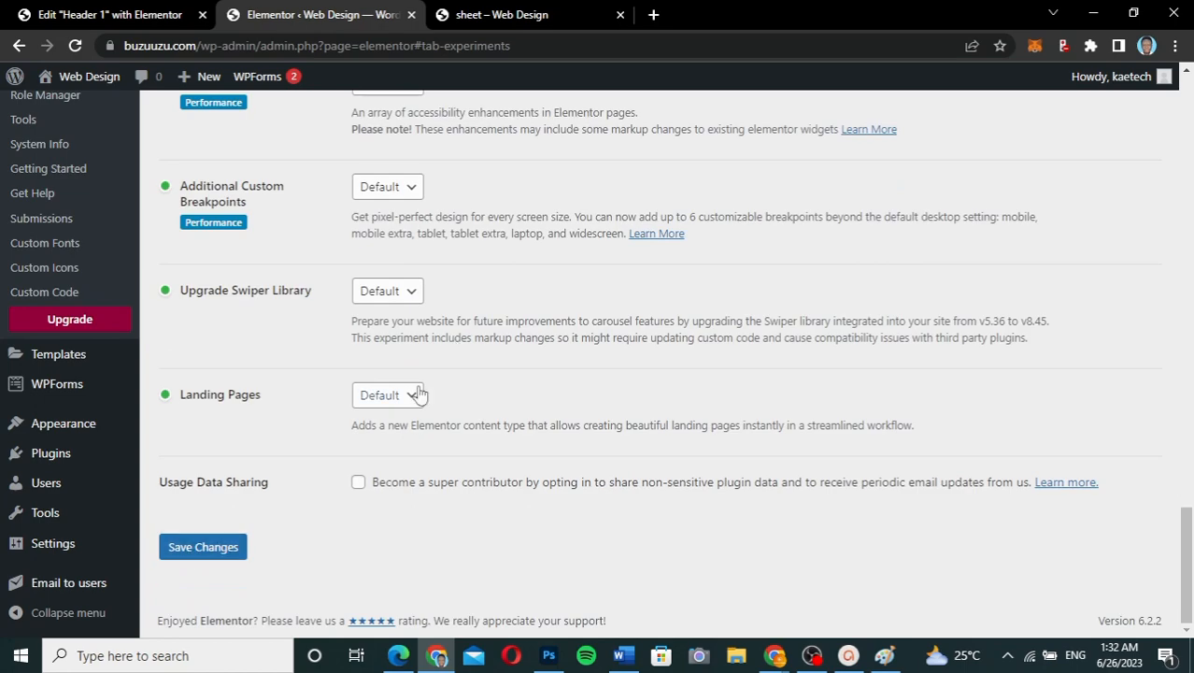
pyautogui.scroll(6, 420, 395)
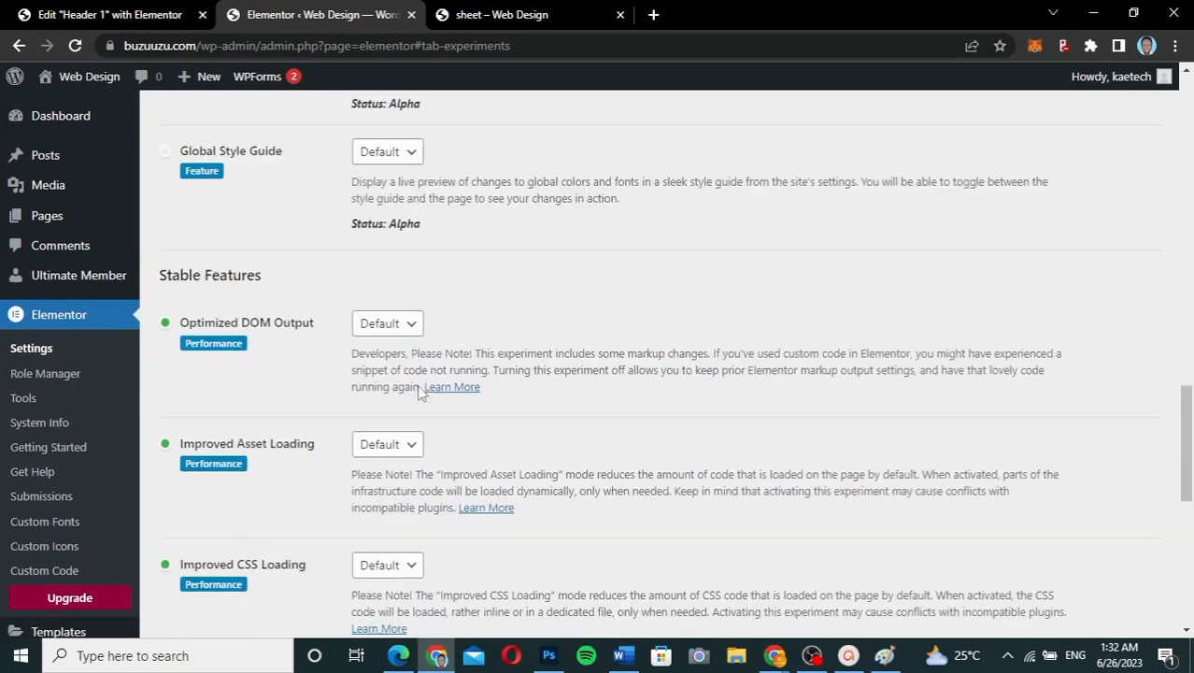
pyautogui.scroll(-2, 419, 388)
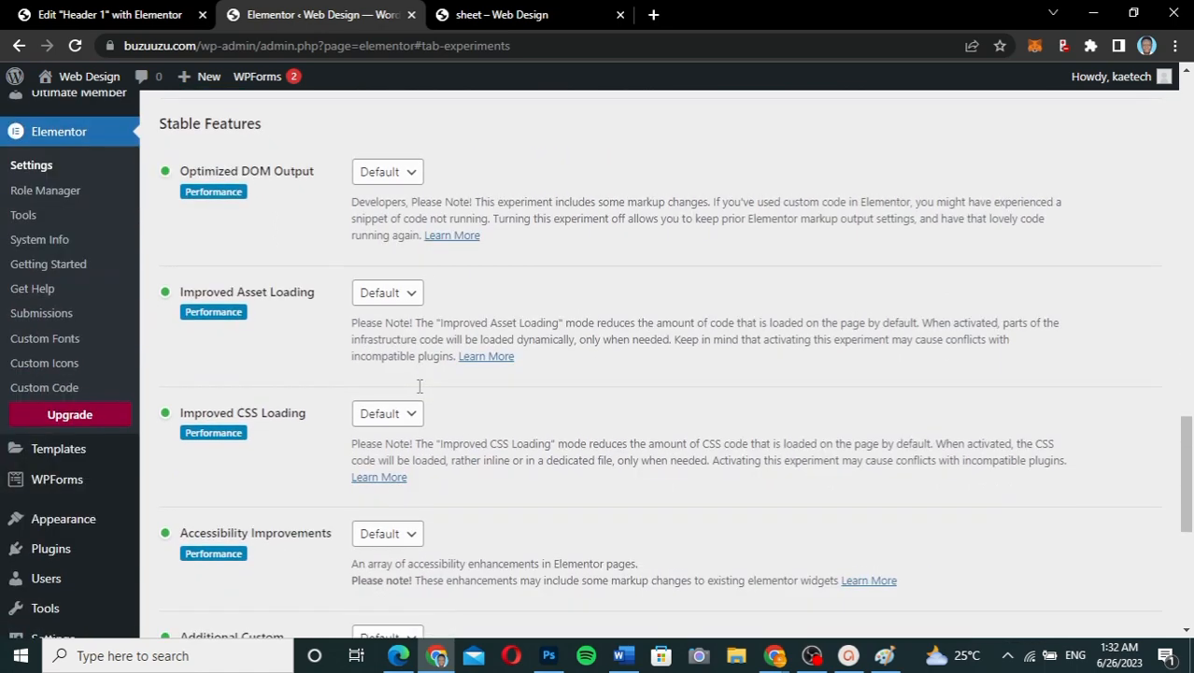
pyautogui.scroll(-2, 419, 387)
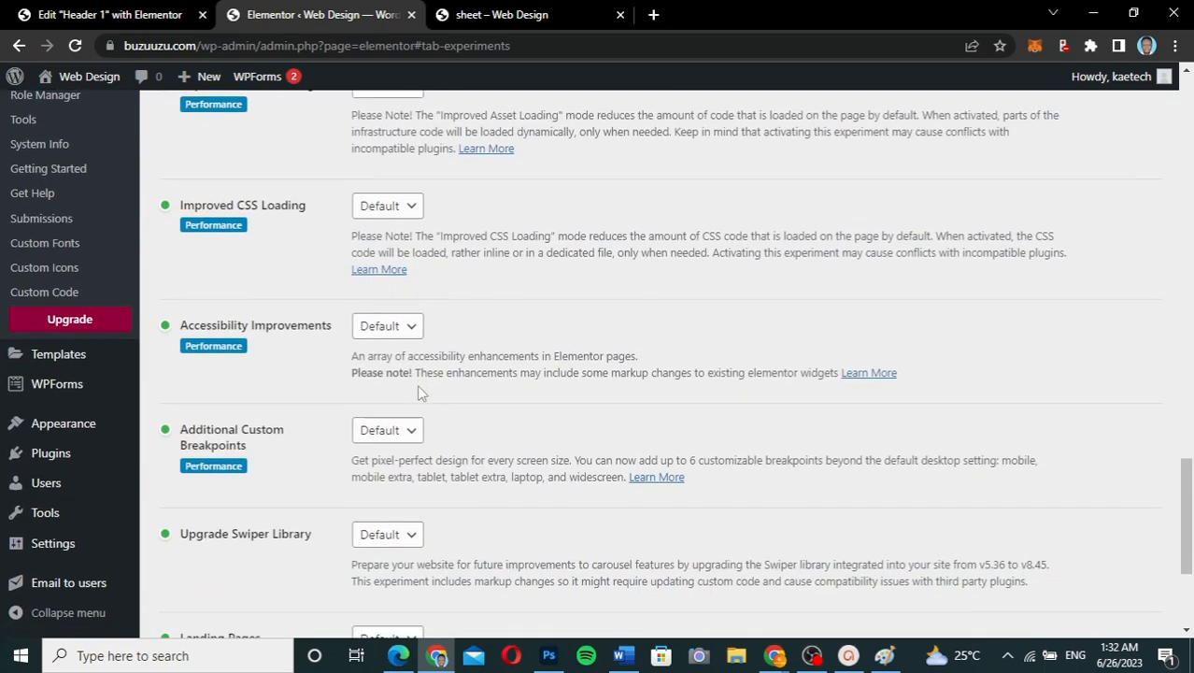
pyautogui.scroll(-2, 419, 395)
pyautogui.scroll(4, 420, 394)
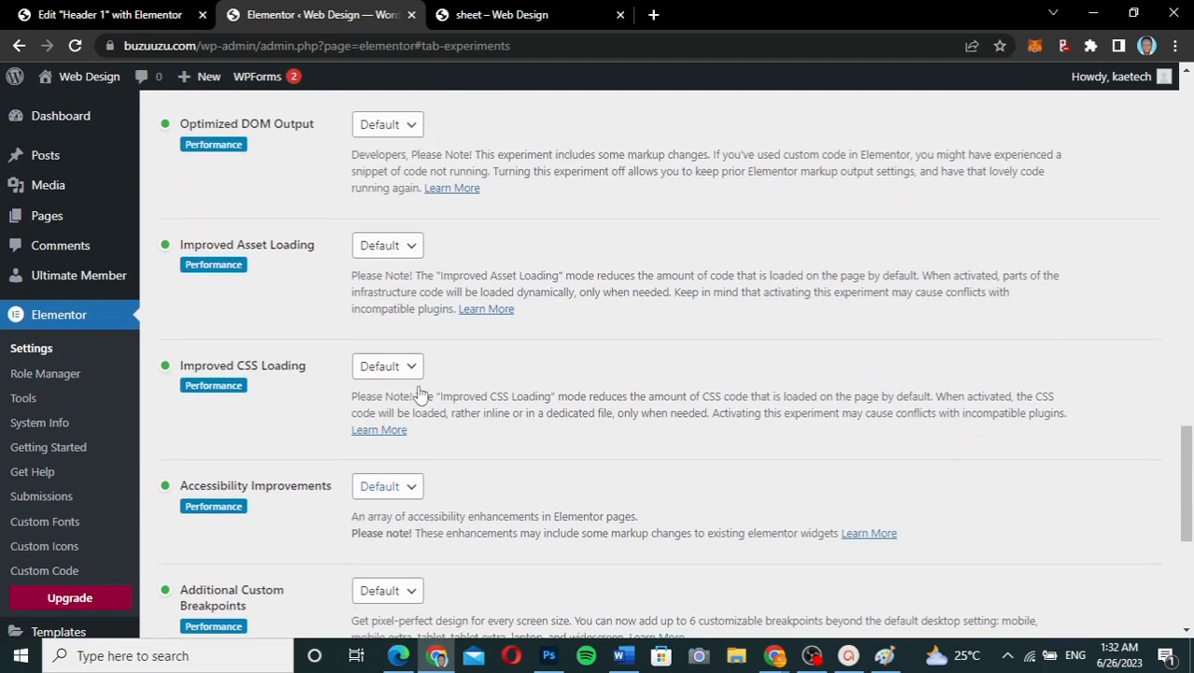
pyautogui.scroll(1, 420, 394)
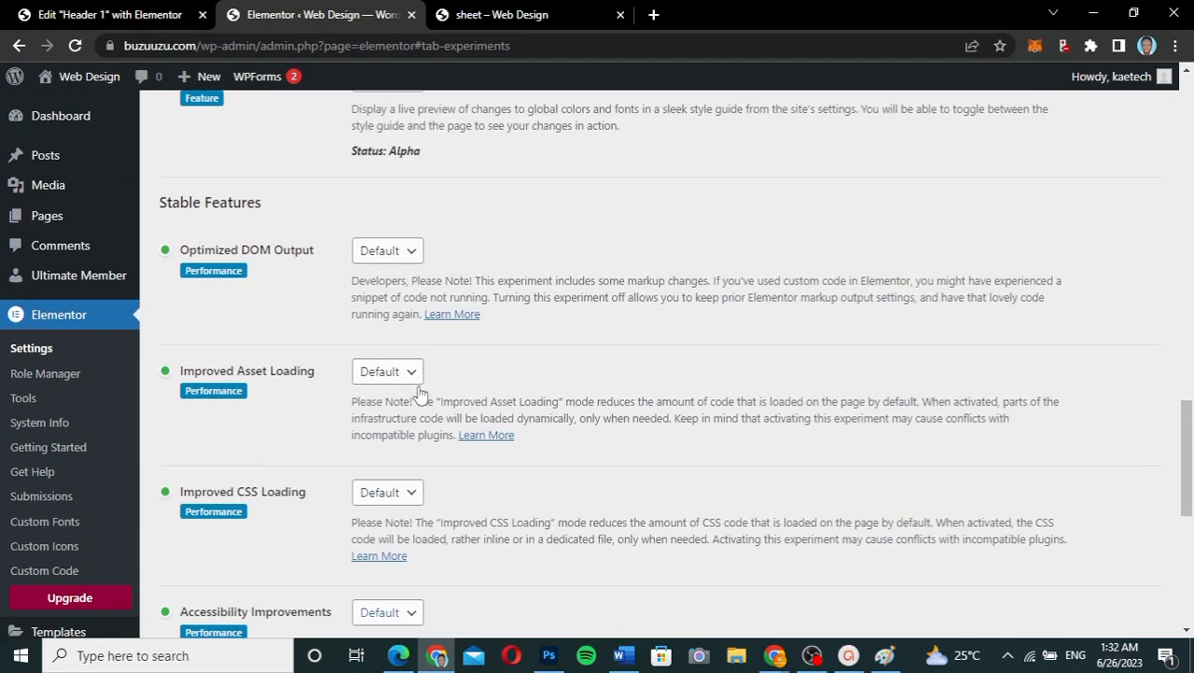
pyautogui.scroll(4, 420, 393)
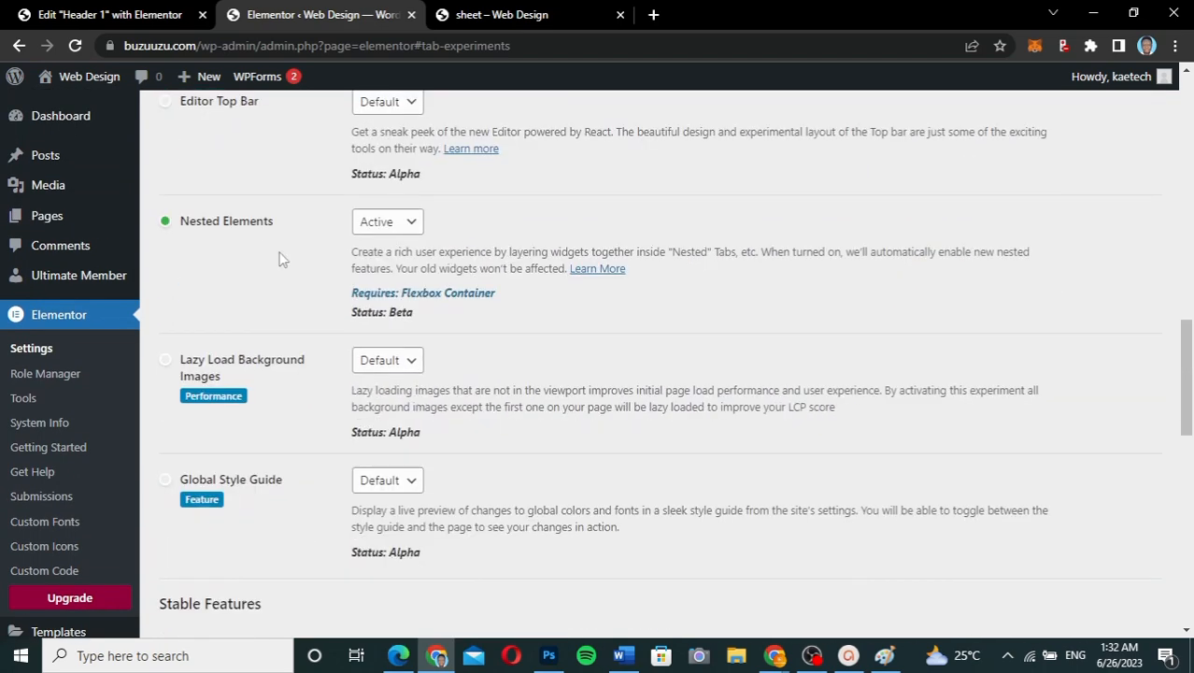
pyautogui.scroll(1, 282, 259)
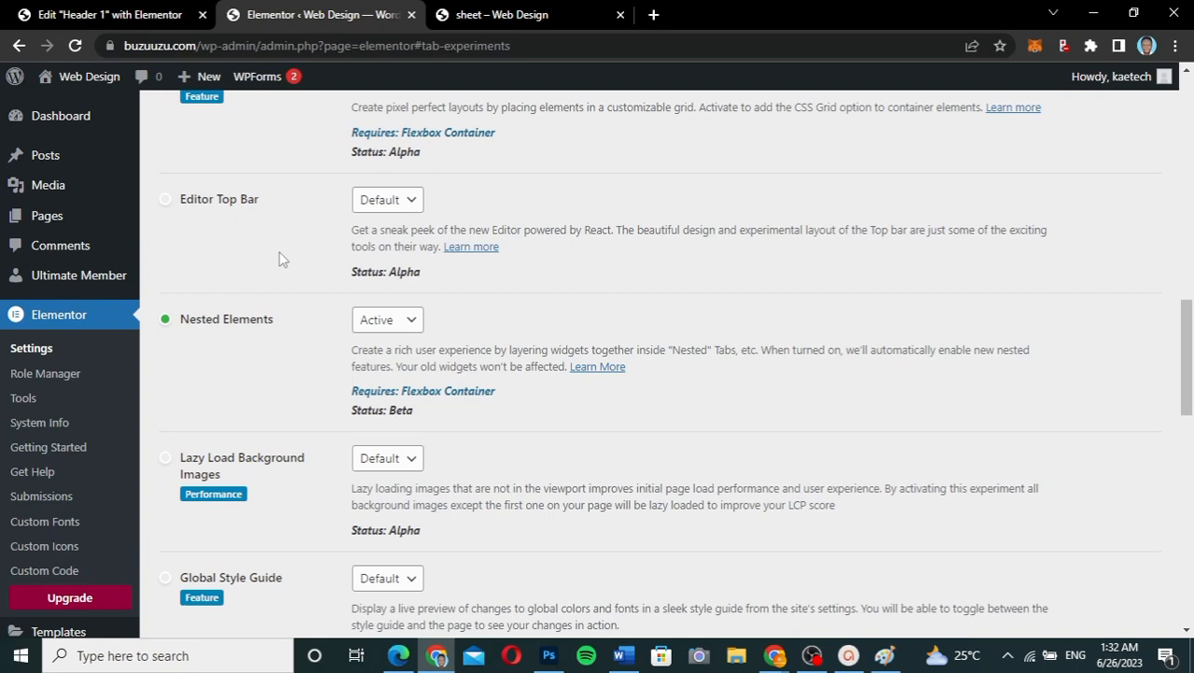
pyautogui.scroll(2, 282, 260)
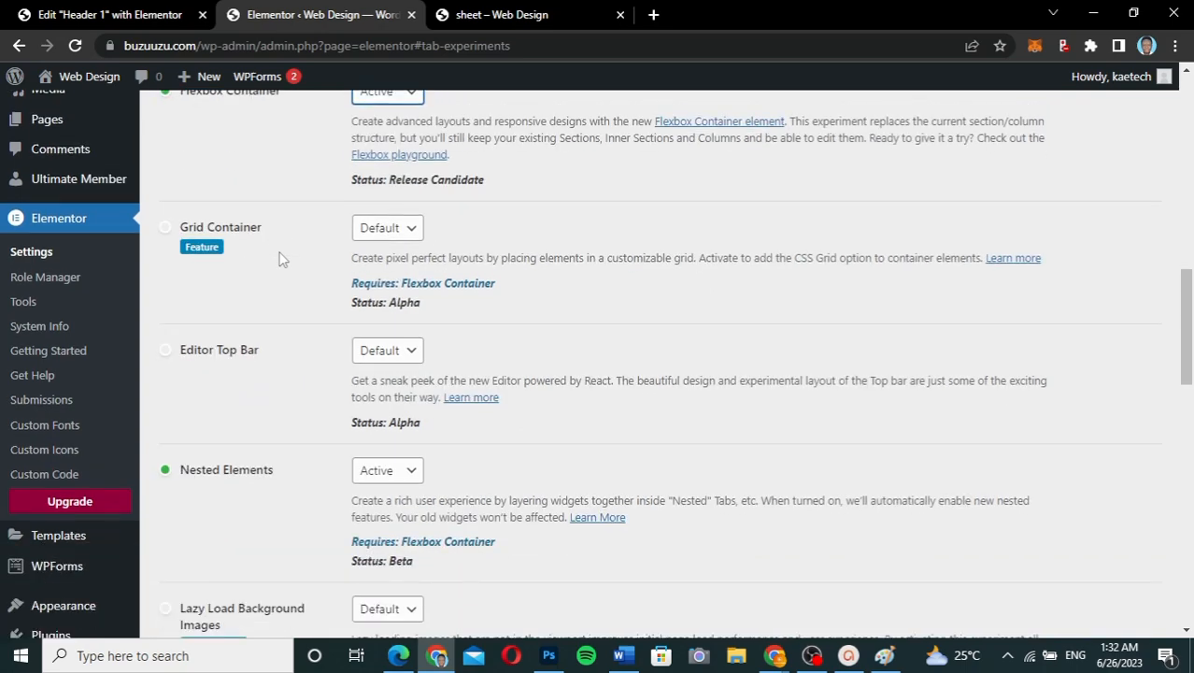
pyautogui.scroll(1, 283, 260)
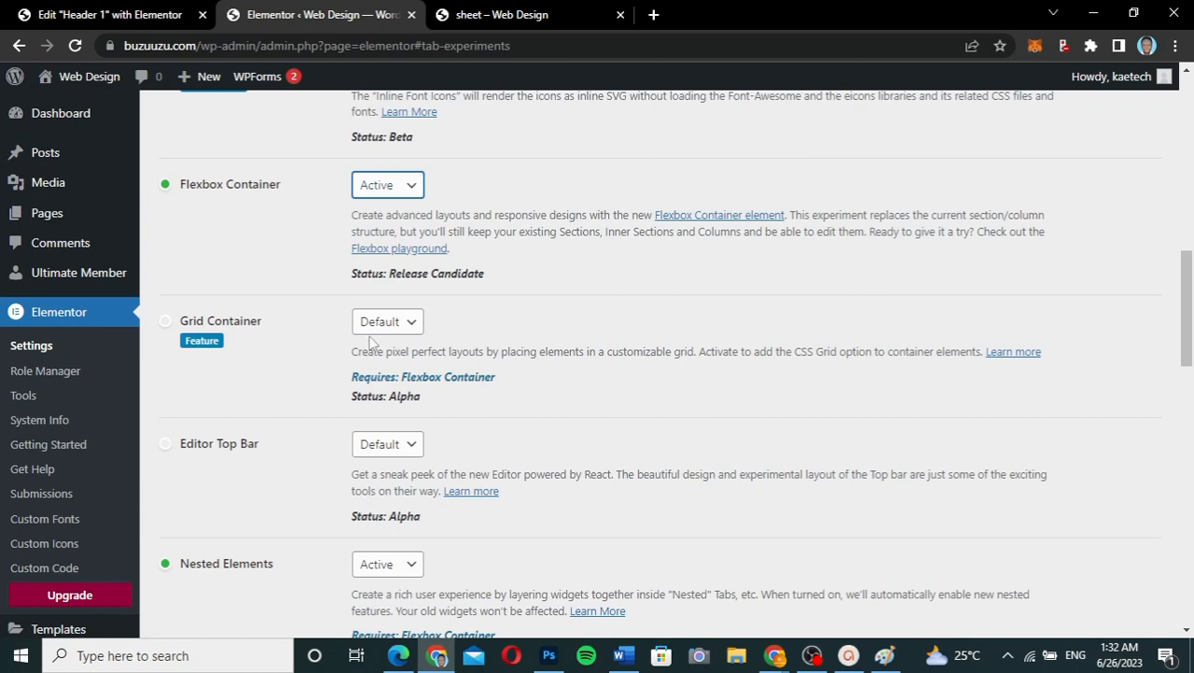
pyautogui.scroll(-15, 277, 318)
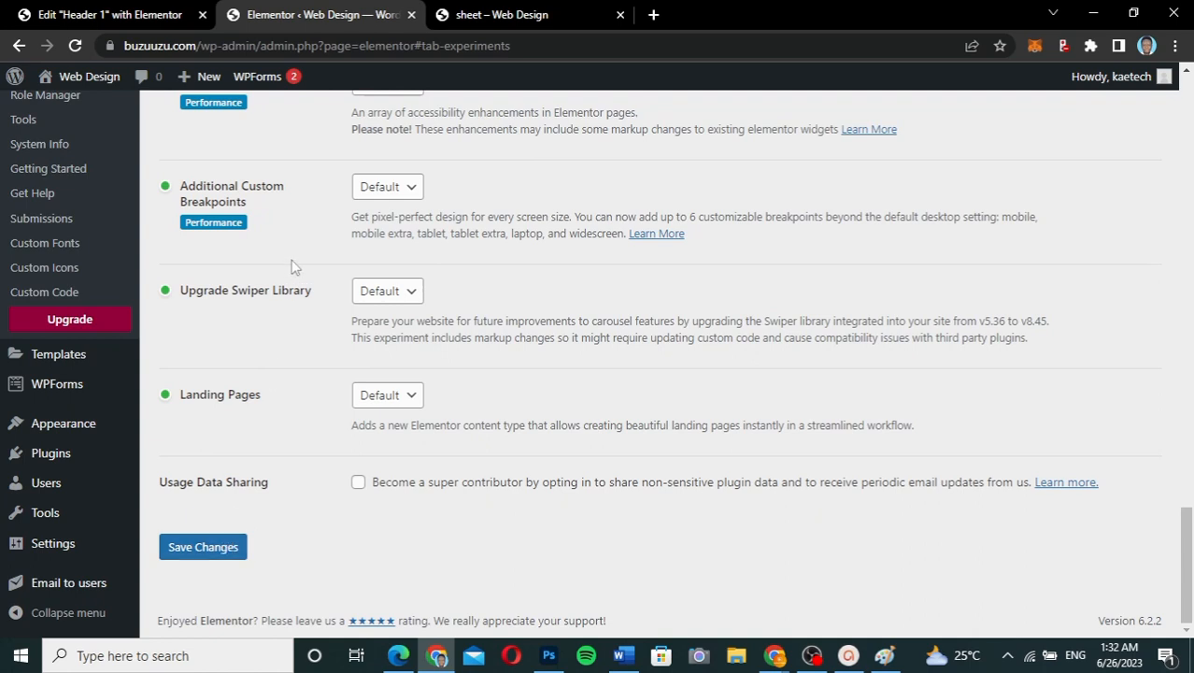
# - Leave the Elementor settings and open the live site in the same browser tab
pyautogui.moveTo(83, 86)
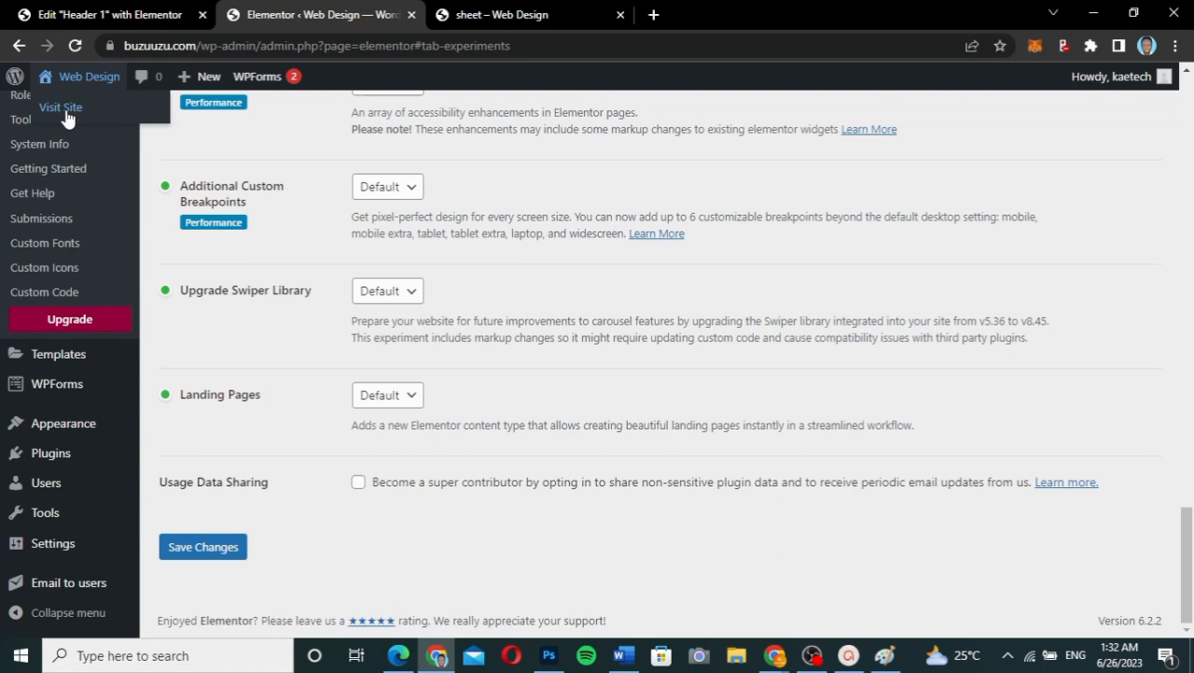
pyautogui.click(62, 108)
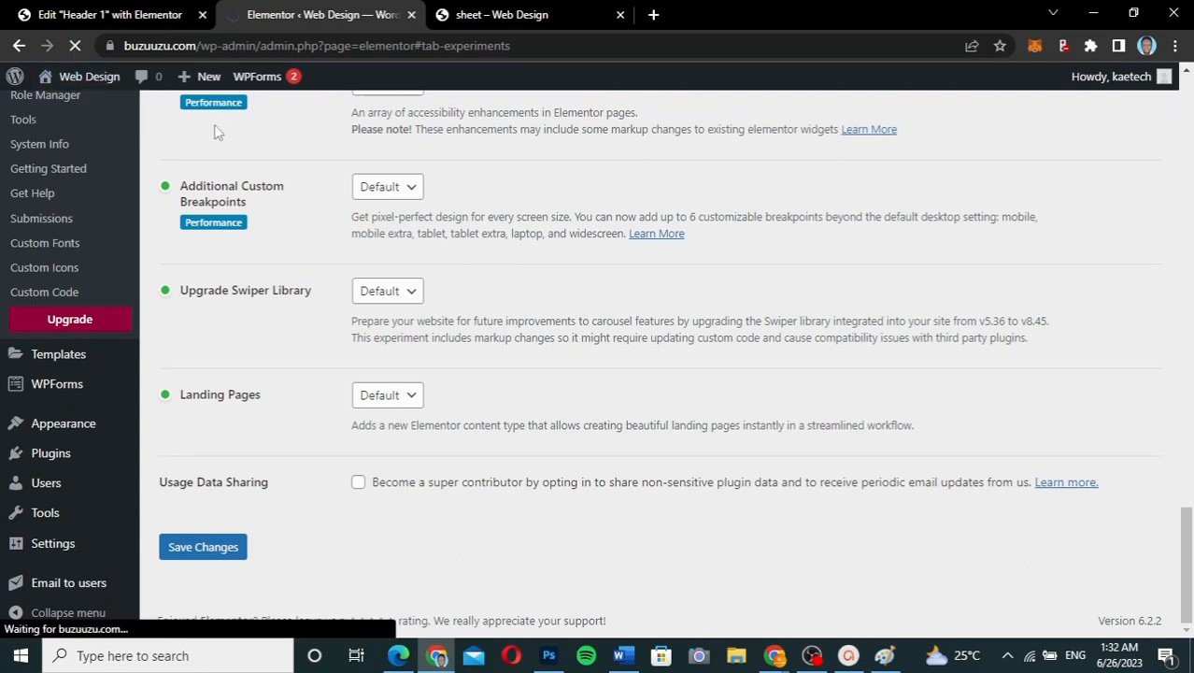
# - Switch to the Header 1 Elementor editor and add a row of three containers with a wide middle and narrow sides
pyautogui.click(106, 14)
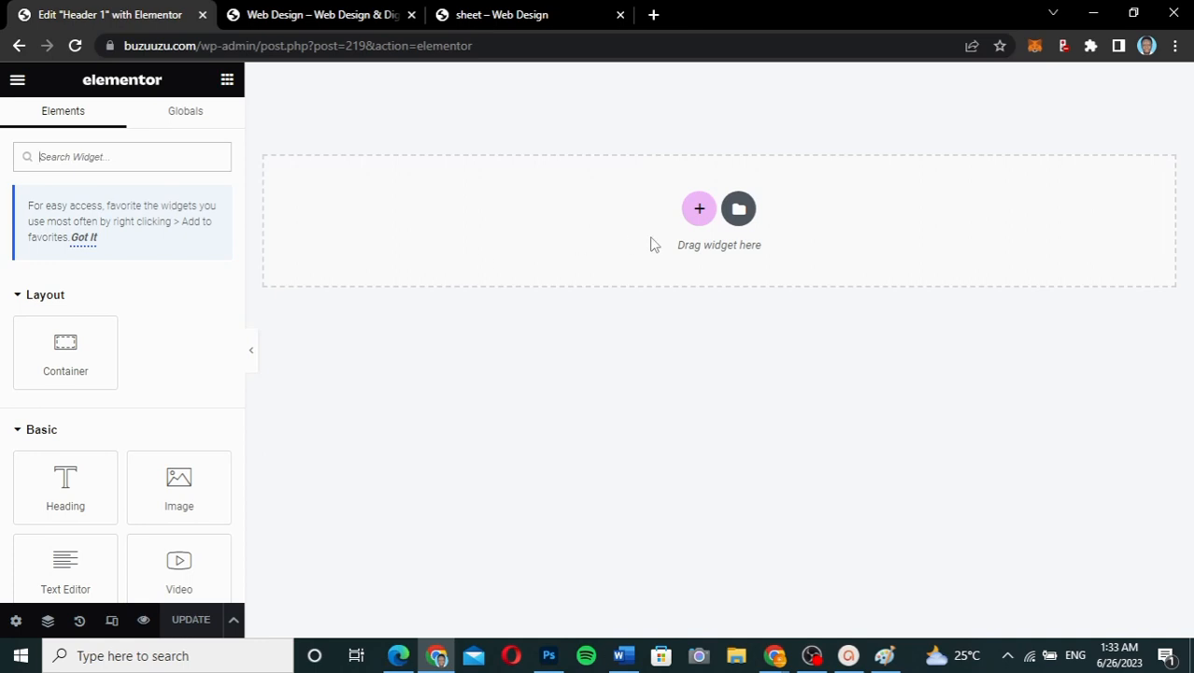
pyautogui.click(700, 210)
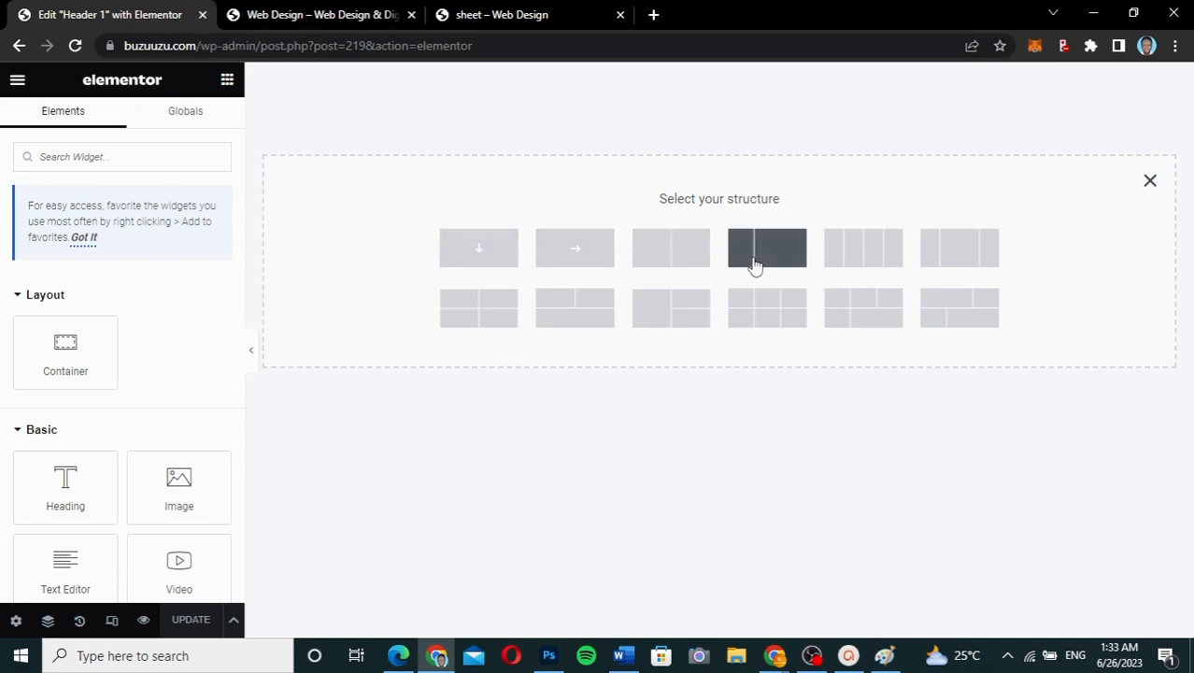
pyautogui.click(976, 244)
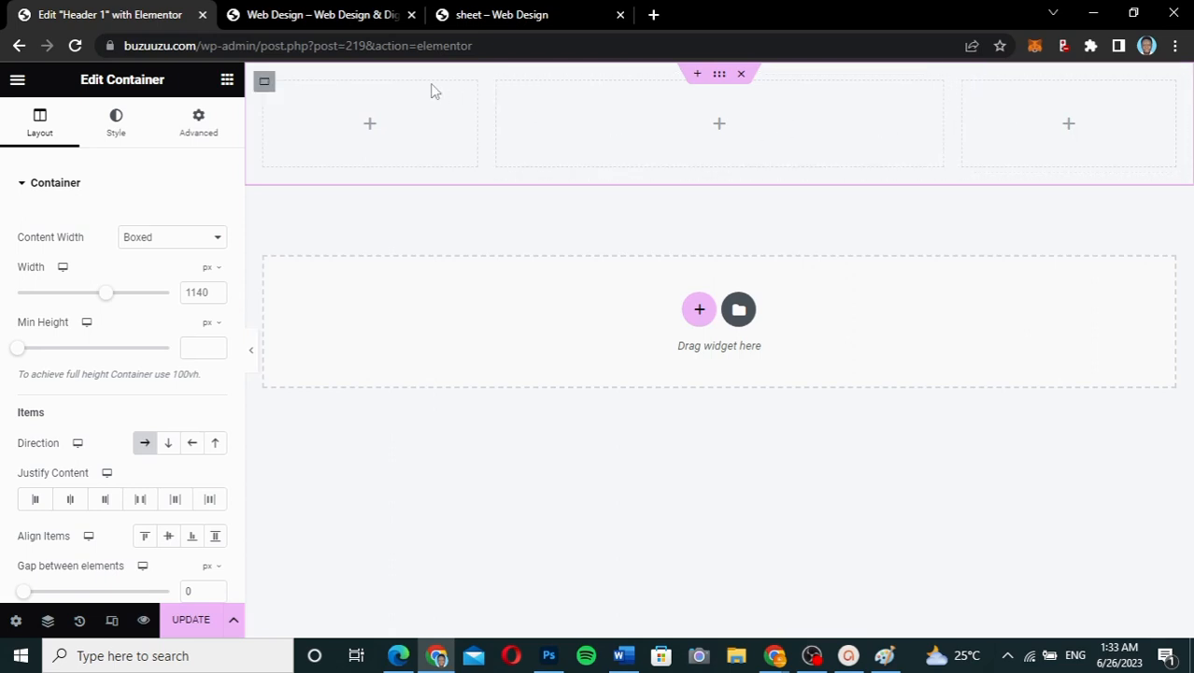
# - Set the widths of the header's three inner containers to 15% for both outer ones and 70% for the middle one
pyautogui.click(266, 85)
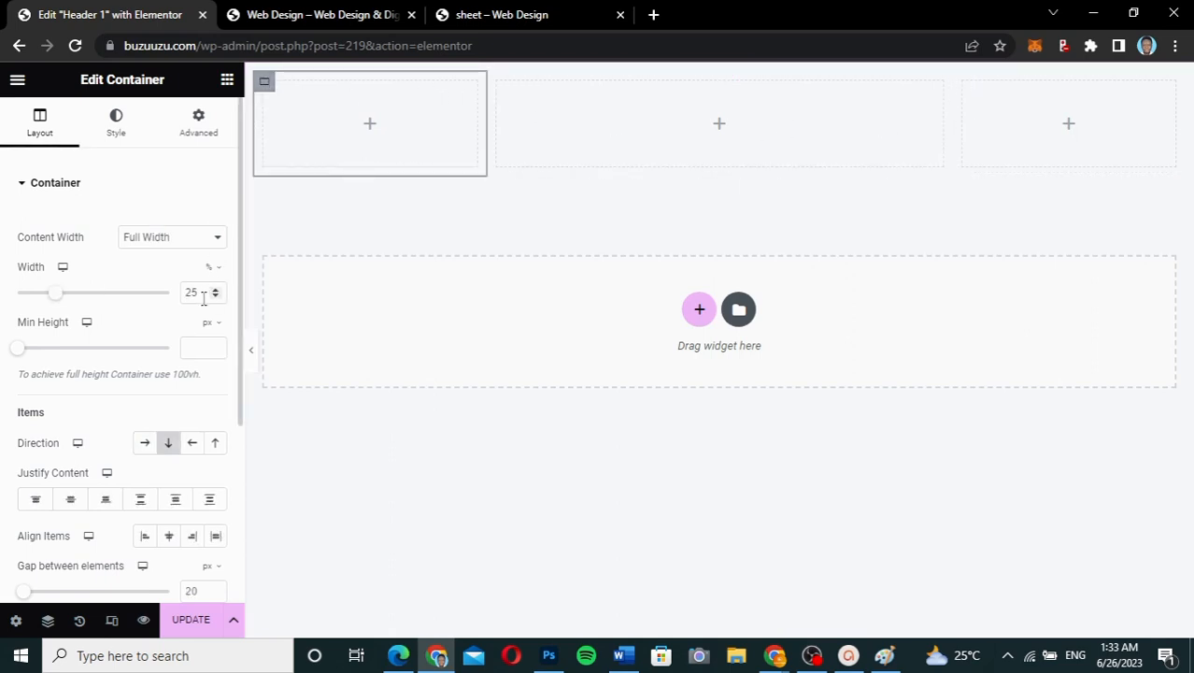
pyautogui.moveTo(203, 298); pyautogui.dragTo(176, 296)
pyautogui.write('15')
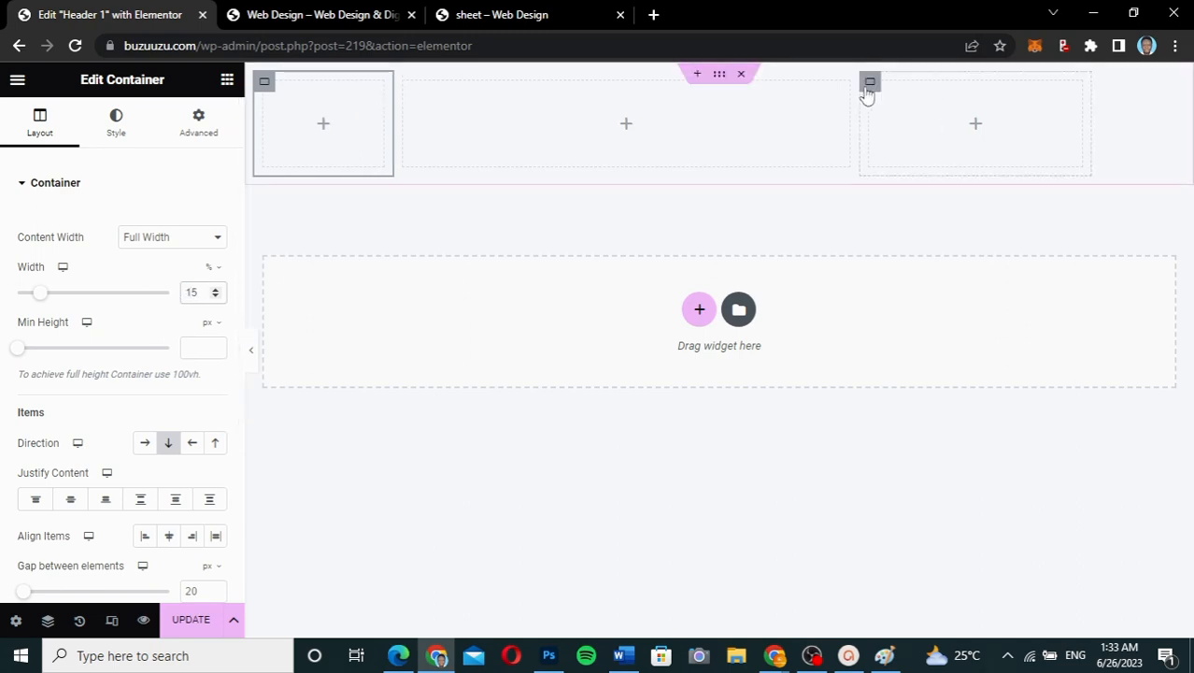
pyautogui.click(870, 88)
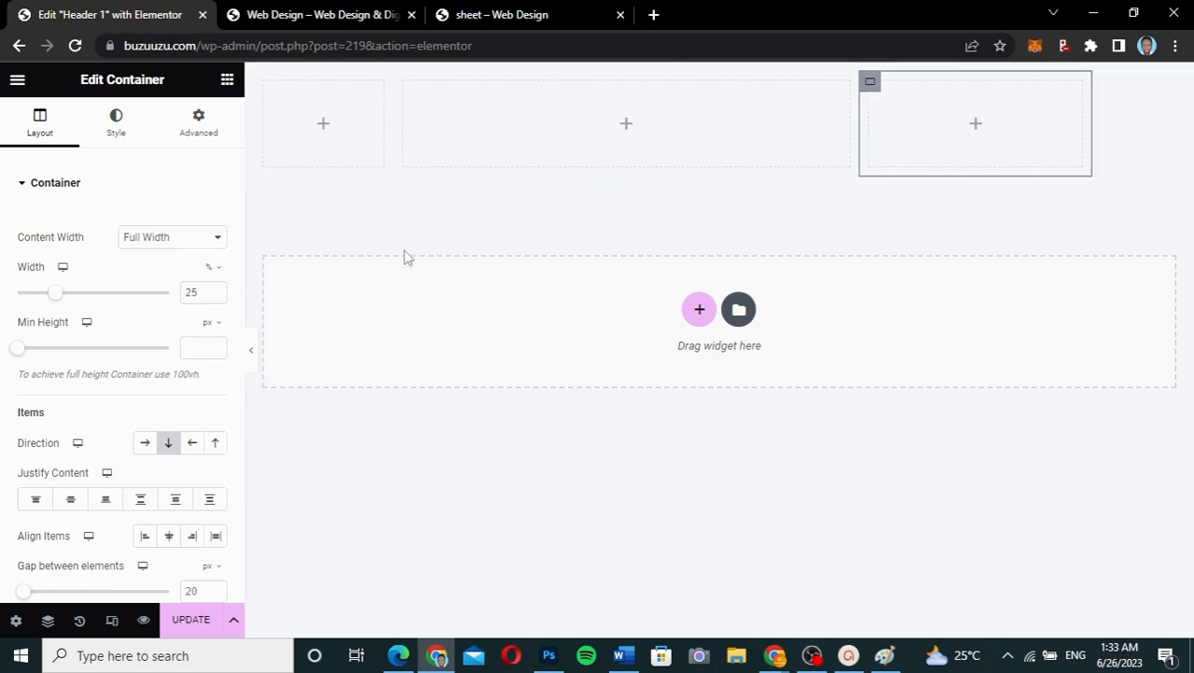
pyautogui.moveTo(198, 292); pyautogui.dragTo(170, 295)
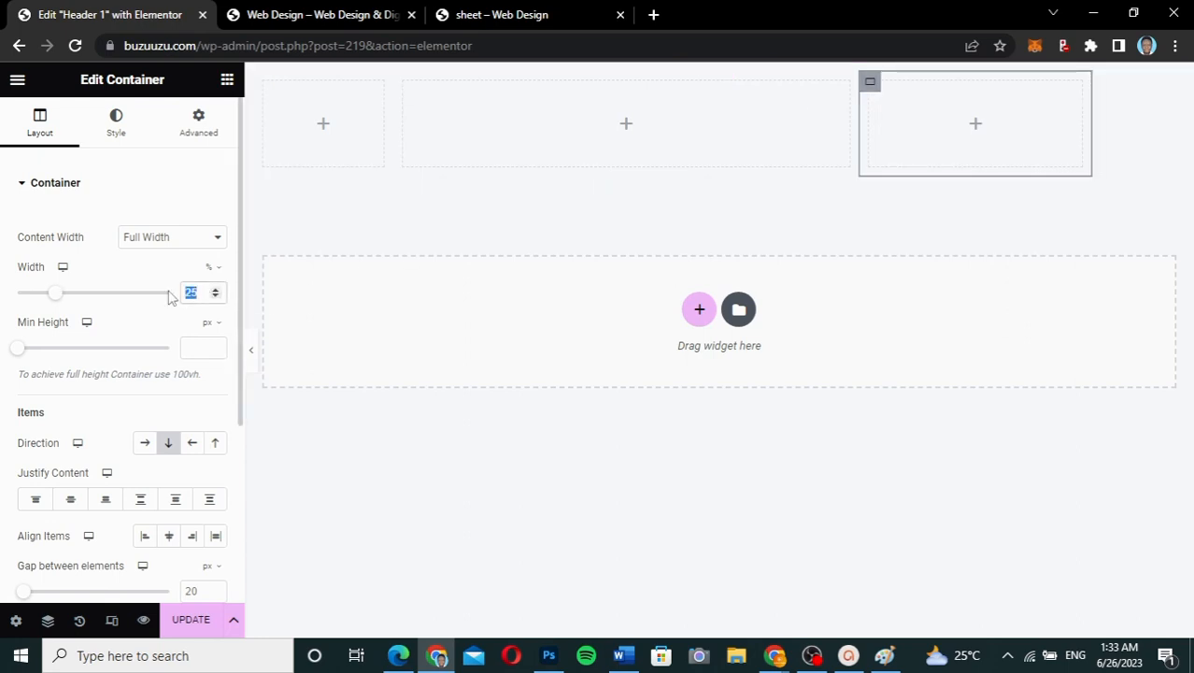
pyautogui.write('15')
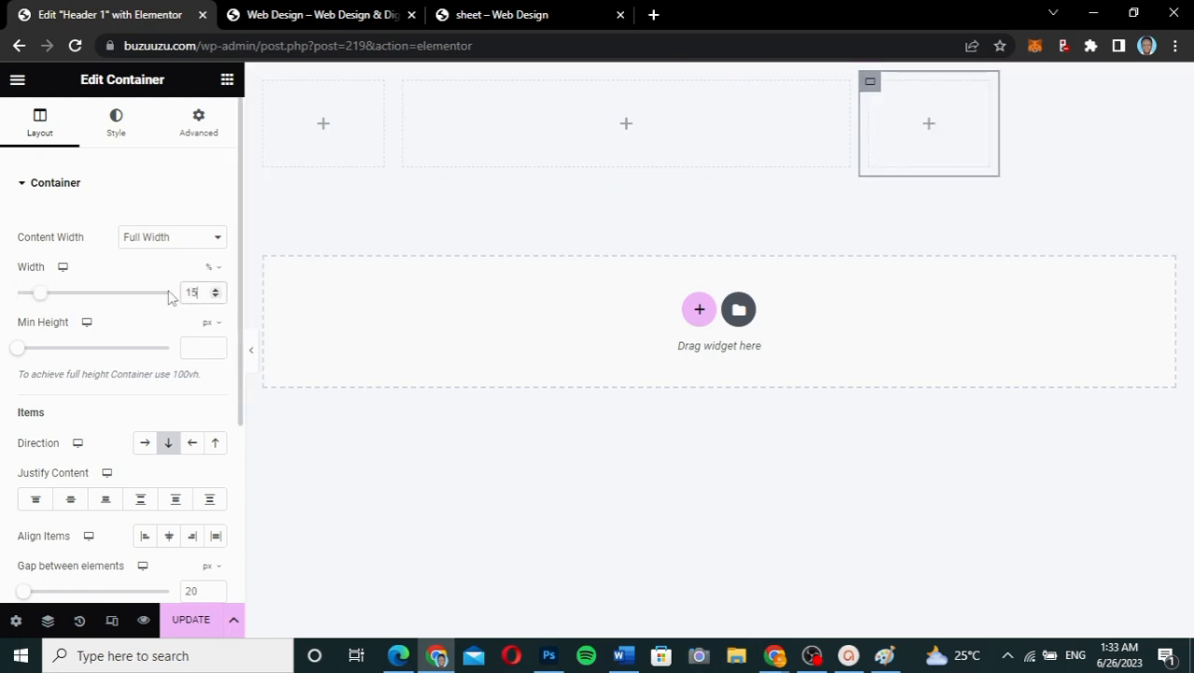
pyautogui.click(403, 81)
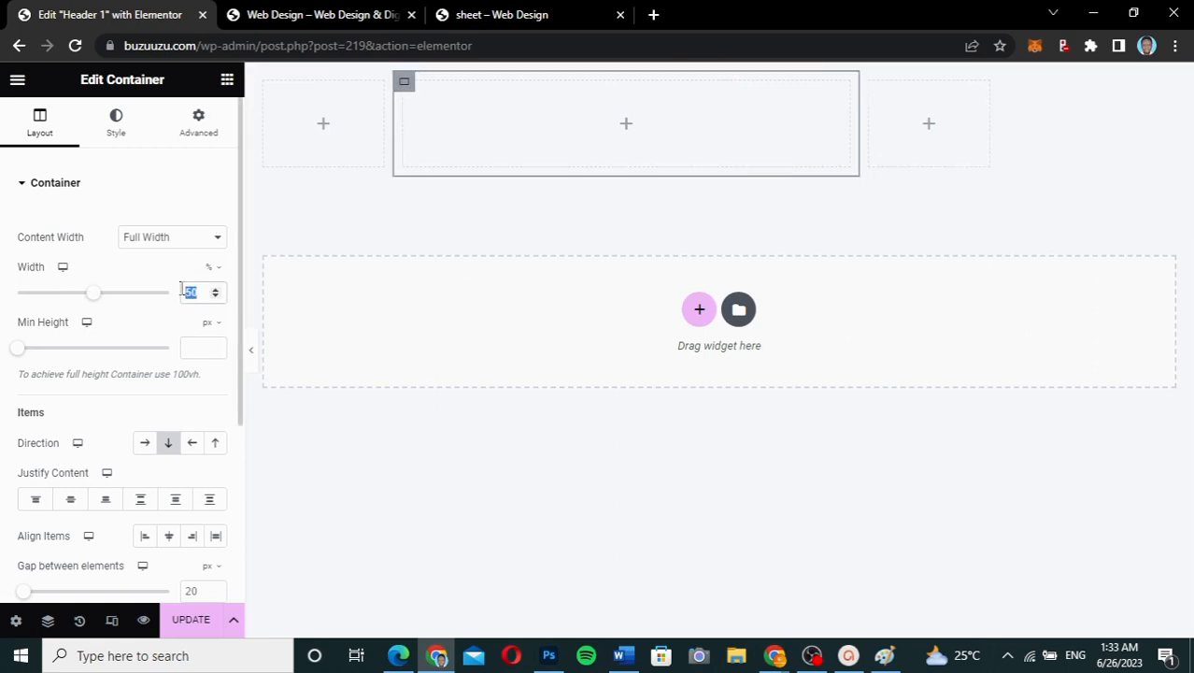
pyautogui.write('70')
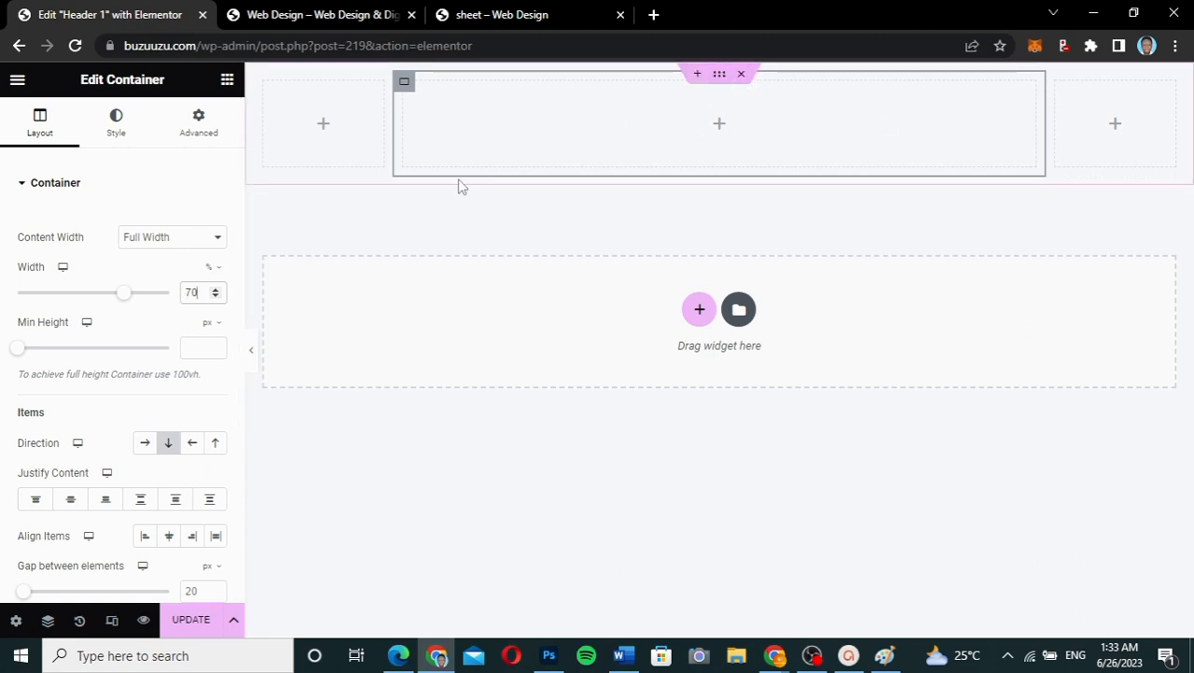
# - Unlink the middle container's padding values and set top, right, bottom and left padding to 10 px each
pyautogui.click(206, 125)
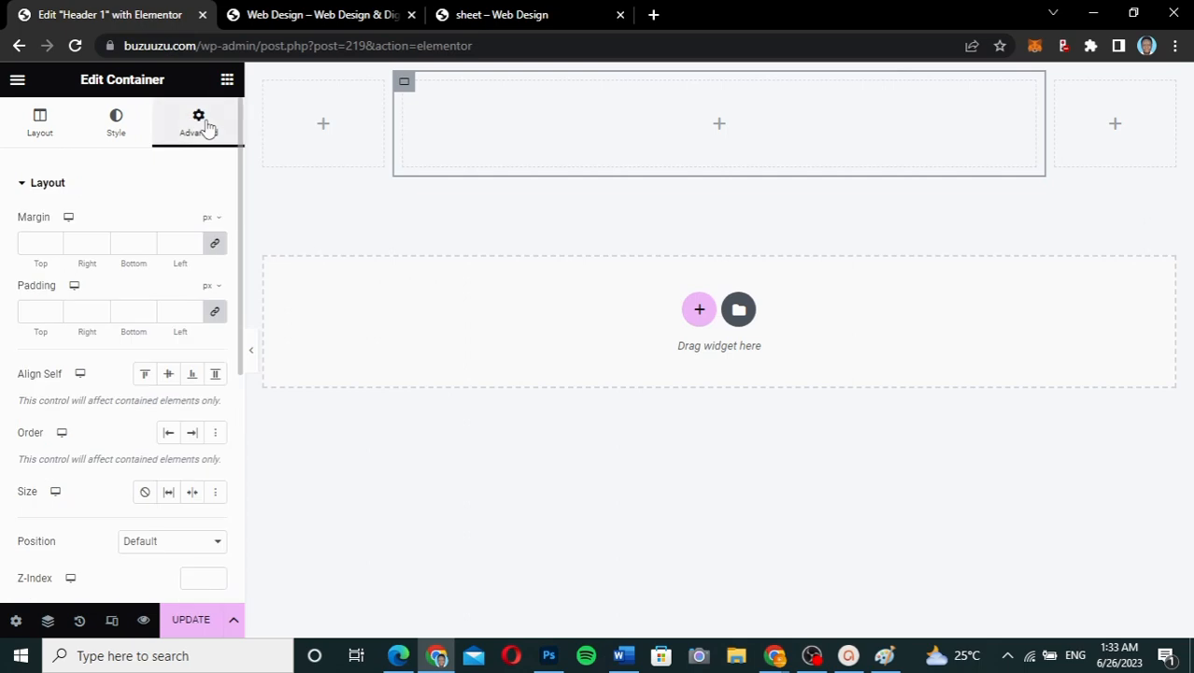
pyautogui.click(215, 313)
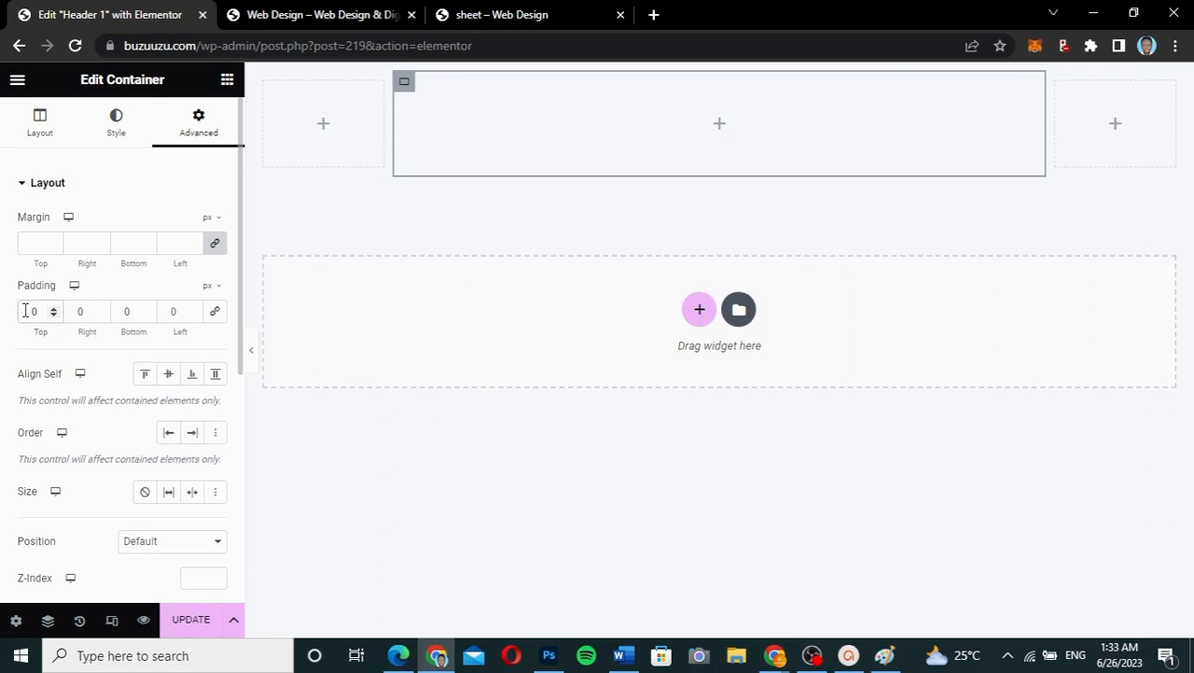
pyautogui.write('1')
pyautogui.click(123, 311)
pyautogui.write('1')
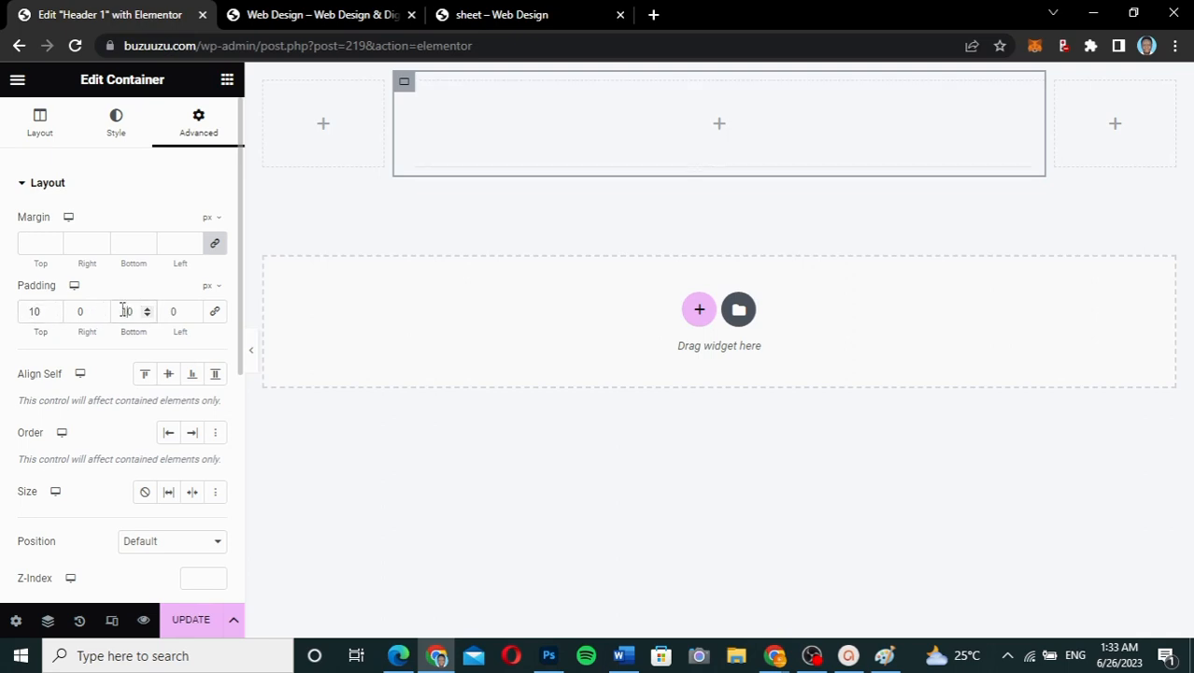
pyautogui.click(72, 313)
pyautogui.write('1')
pyautogui.click(169, 312)
pyautogui.write('10')
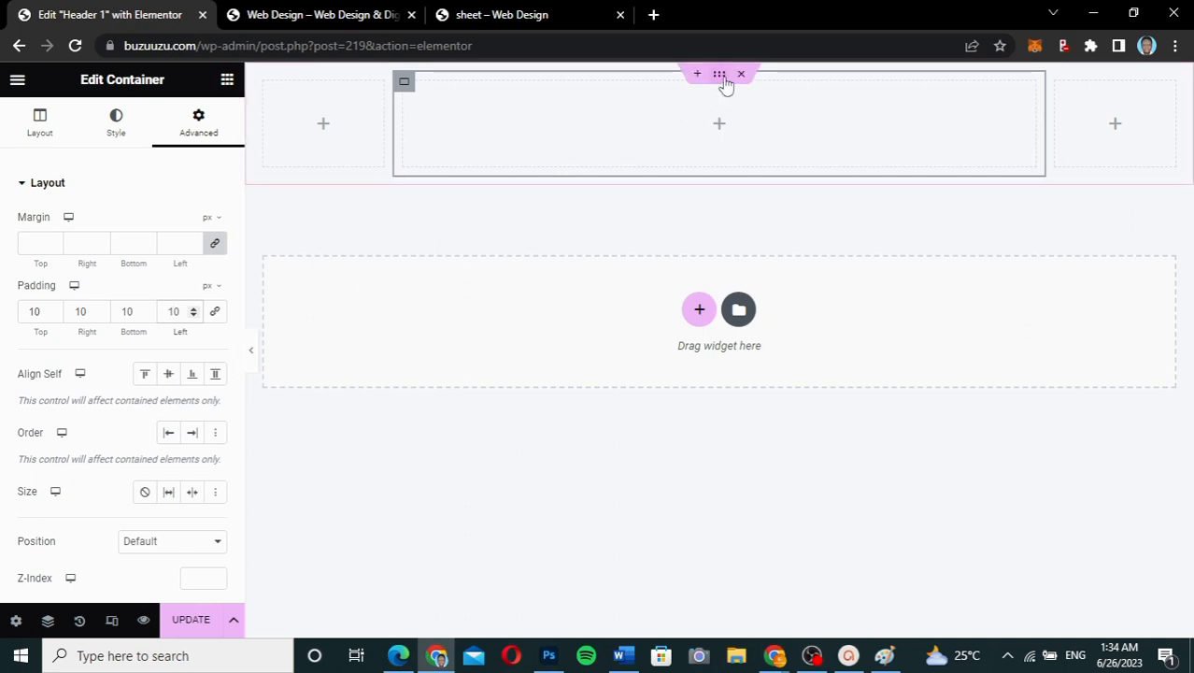
# - Set the middle container's padding to 0 px on all sides and link the padding values together again
pyautogui.click(719, 74)
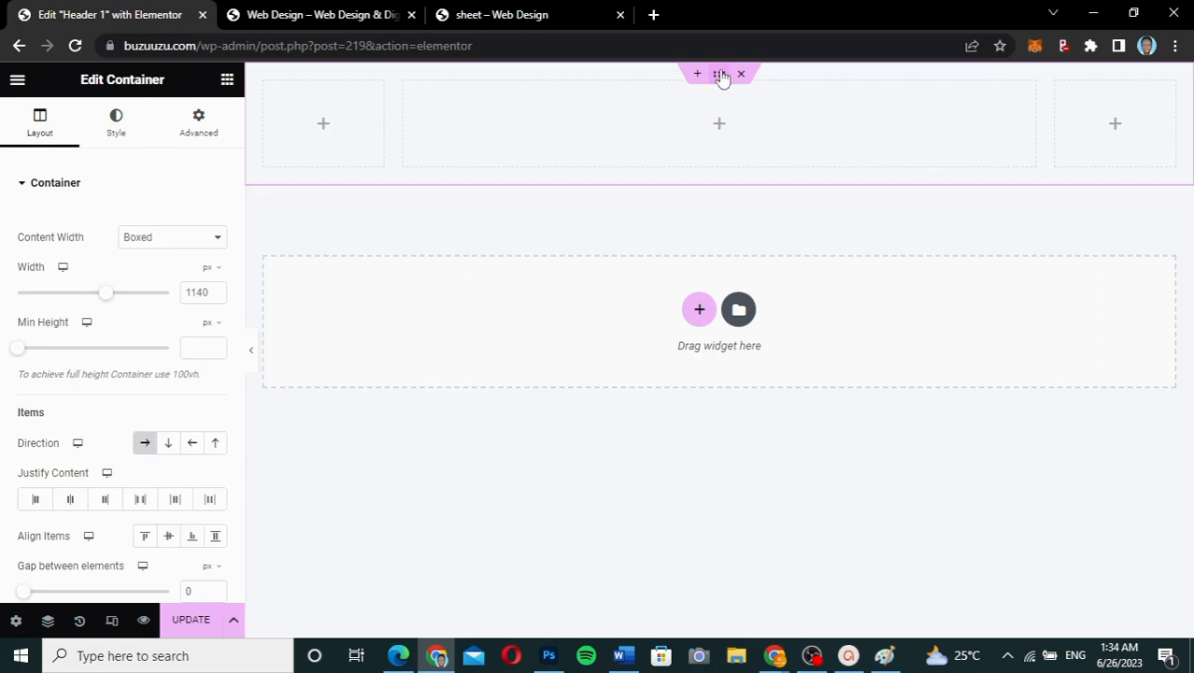
pyautogui.moveTo(416, 90)
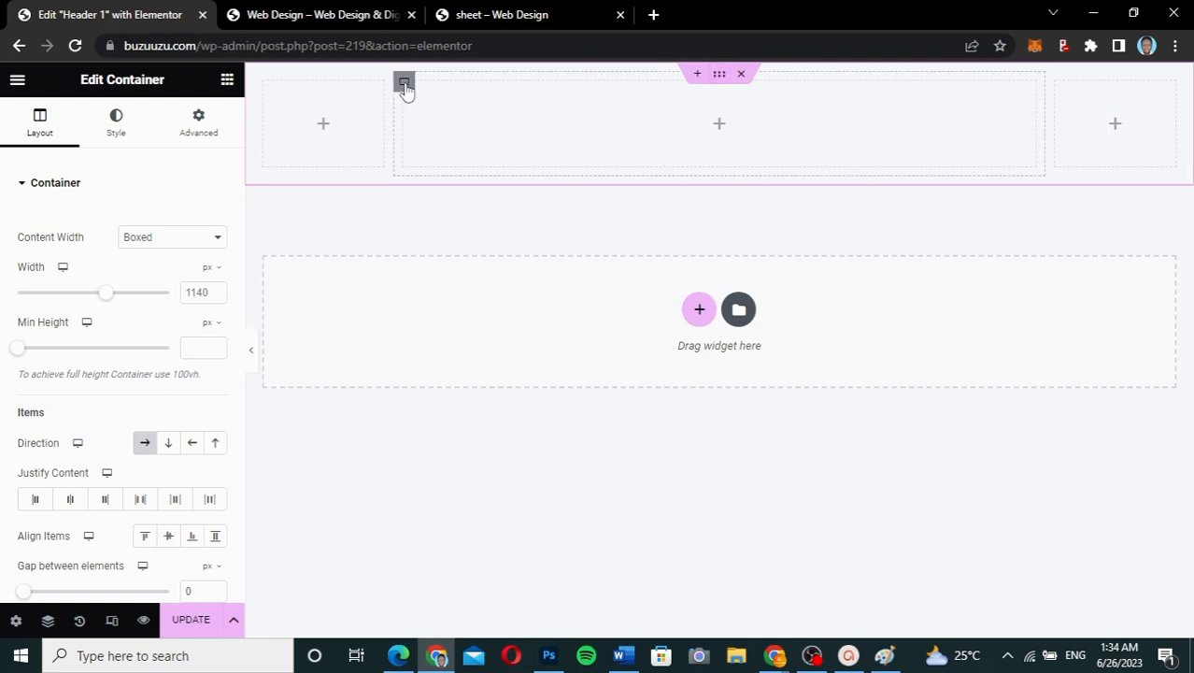
pyautogui.click(404, 86)
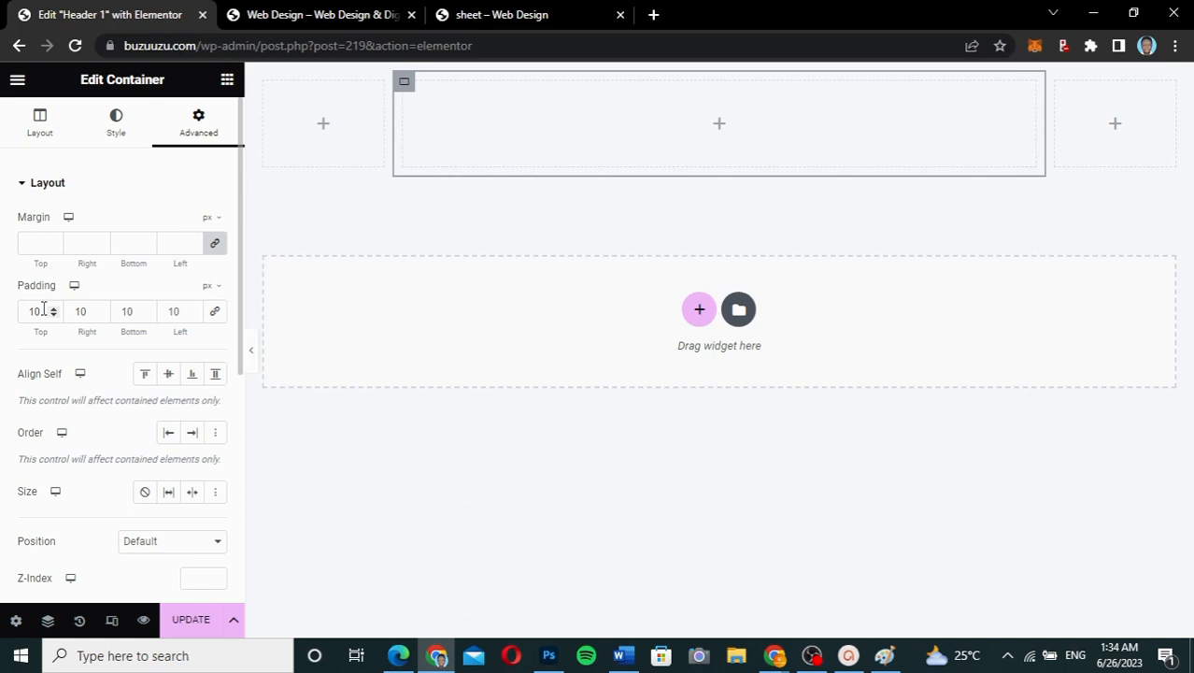
pyautogui.moveTo(43, 308); pyautogui.dragTo(8, 320)
pyautogui.write('0')
pyautogui.click(216, 314)
pyautogui.moveTo(688, 106)
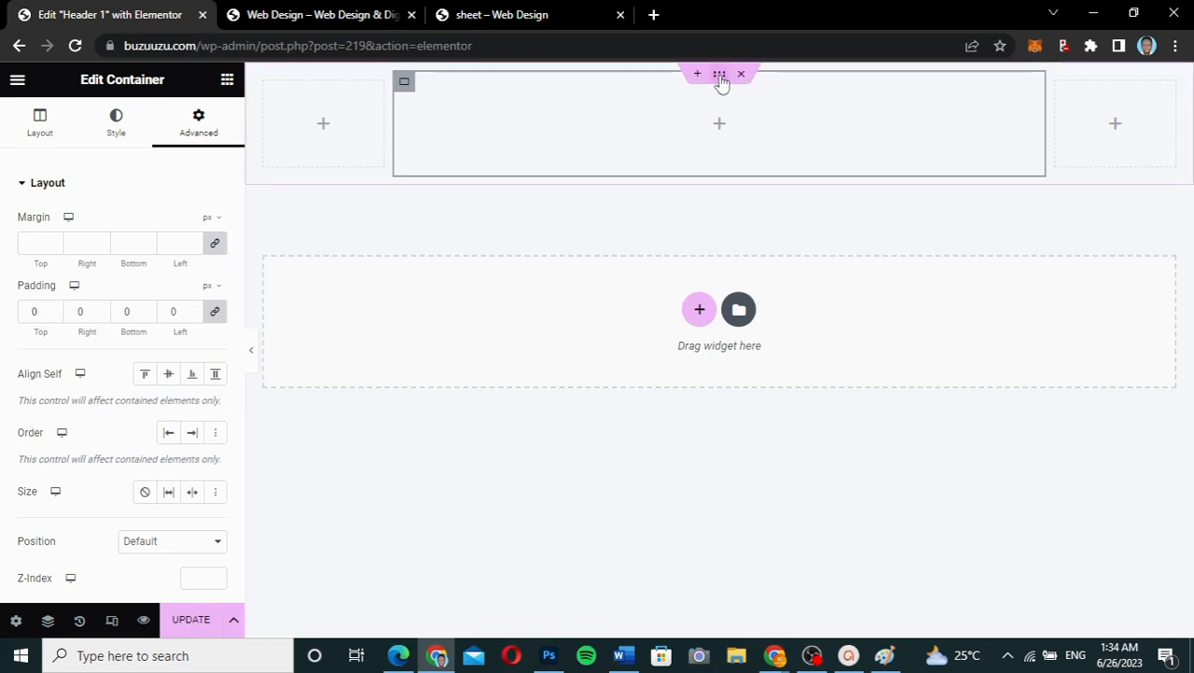
# - Set the outer parent container's padding to 10 px on all four sides, with the values linked
pyautogui.click(388, 117)
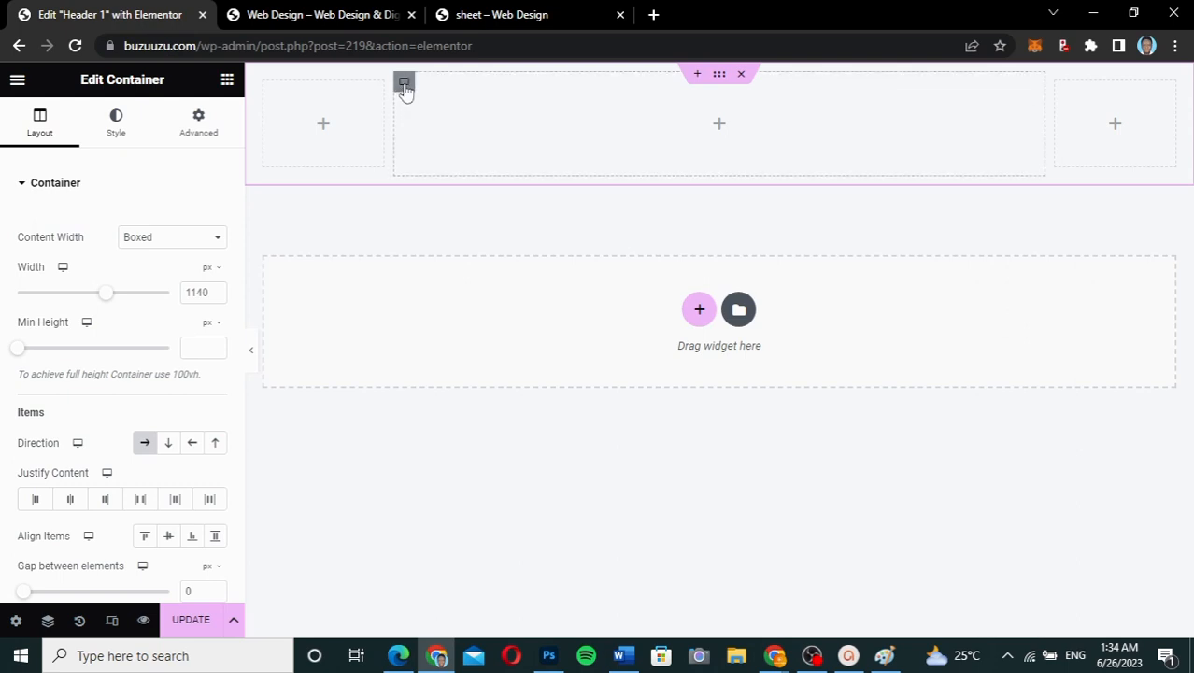
pyautogui.moveTo(402, 88)
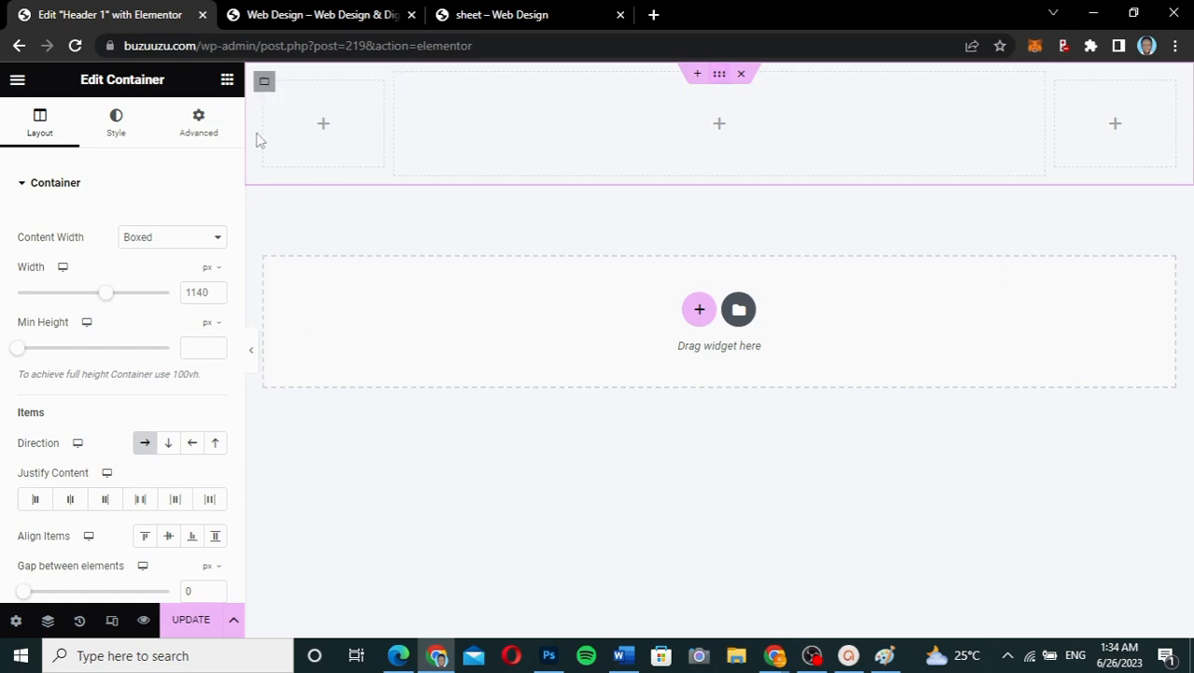
pyautogui.click(199, 126)
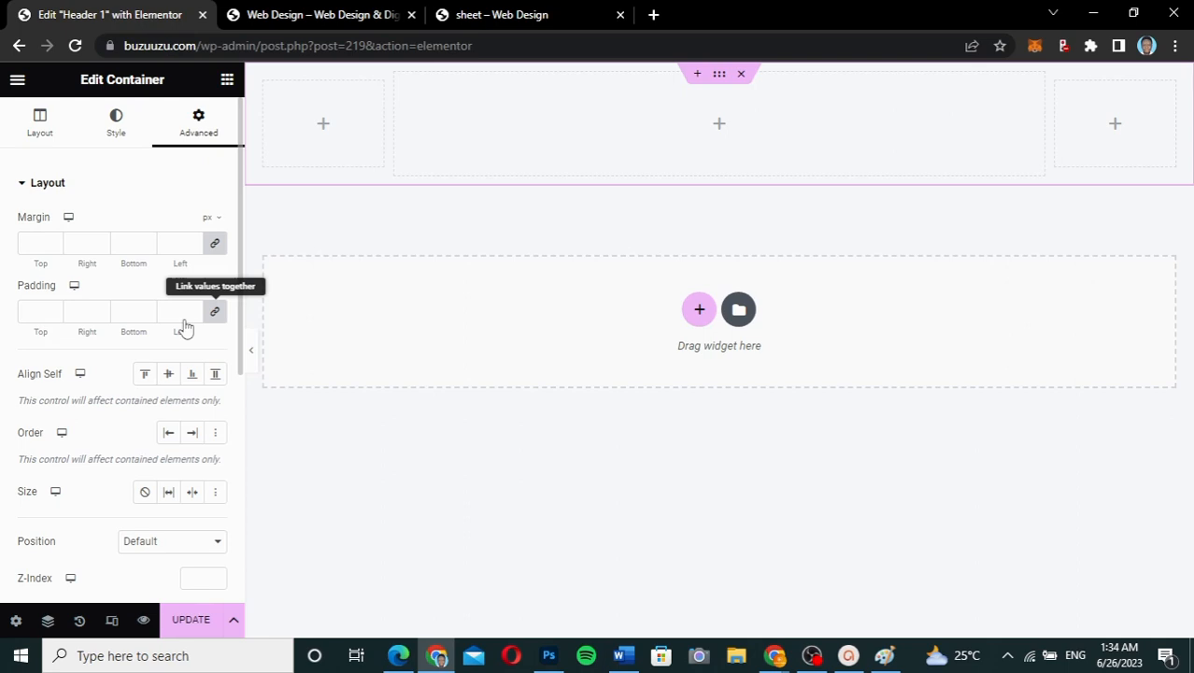
pyautogui.click(35, 314)
pyautogui.write('0')
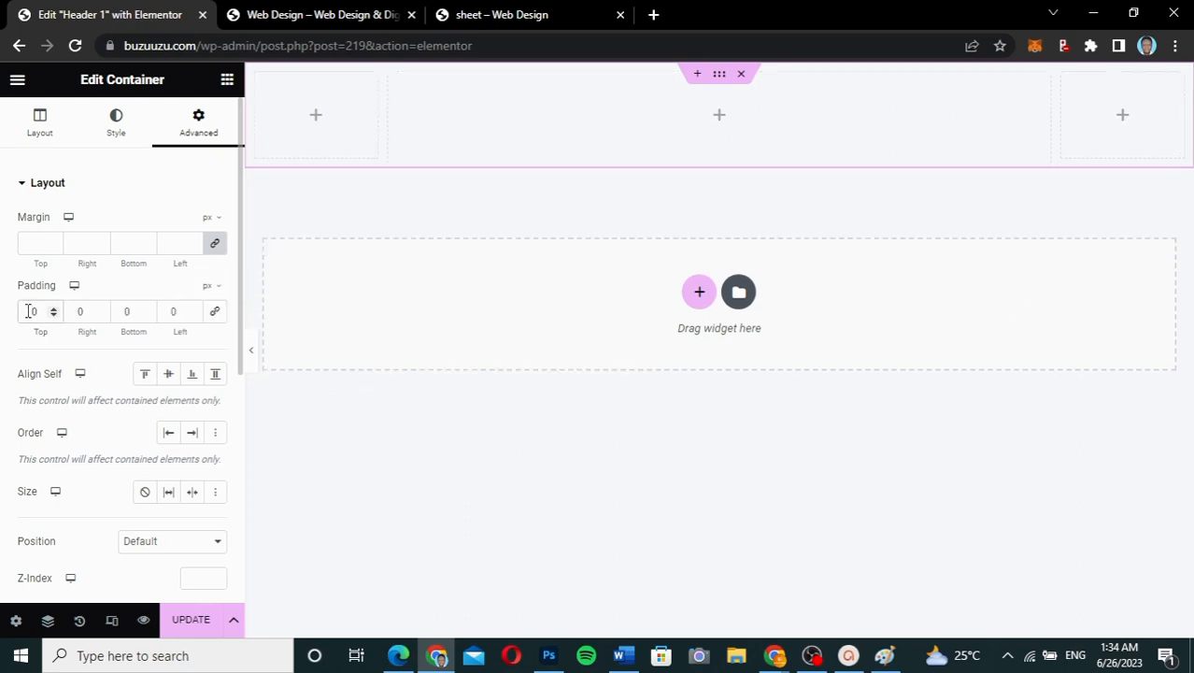
pyautogui.write('1')
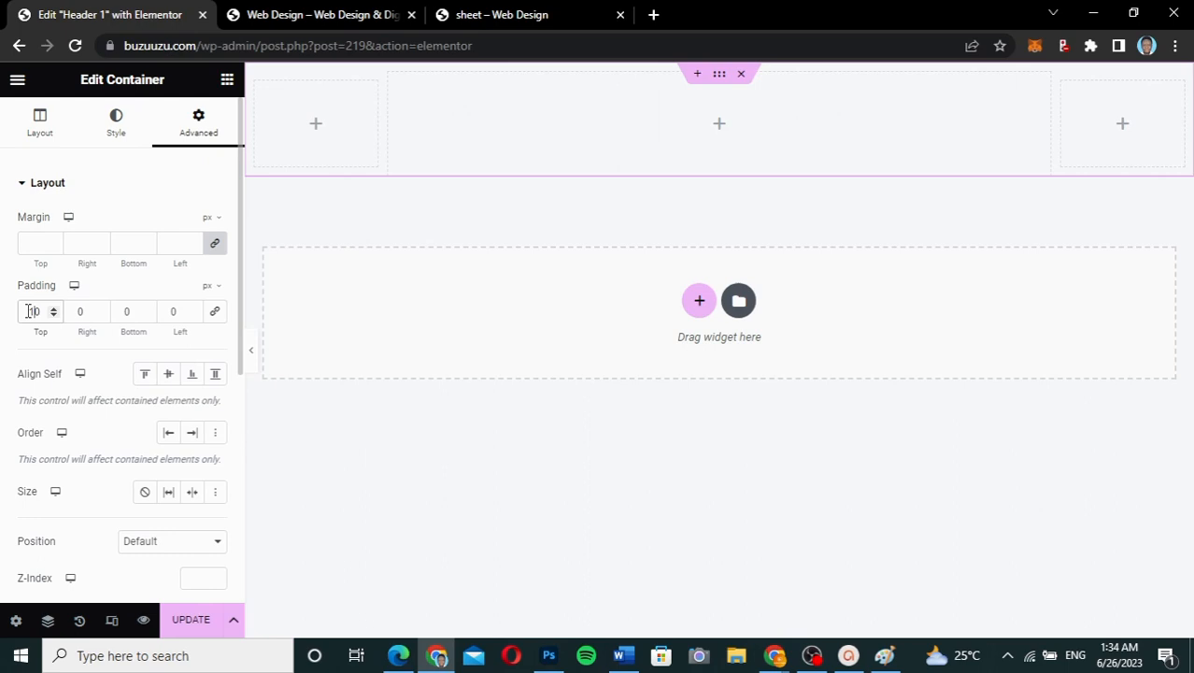
pyautogui.click(216, 310)
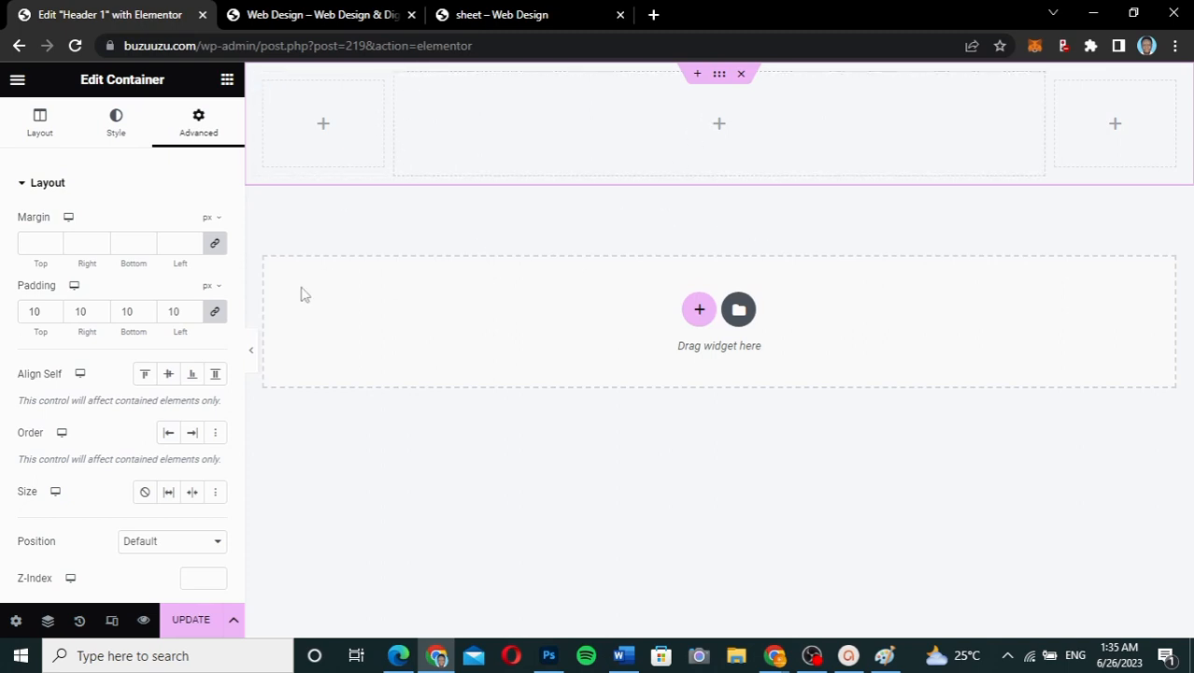
# - Center the parent container's items by setting both Align Items and Justify Content to Center
pyautogui.click(34, 139)
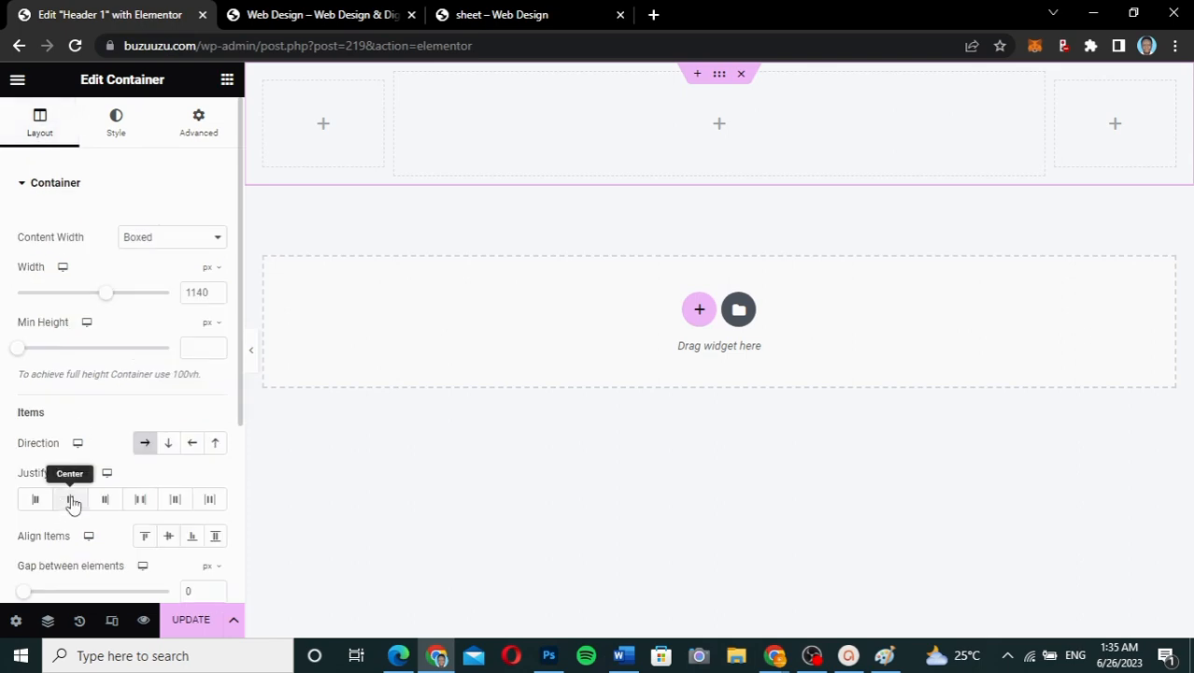
pyautogui.click(169, 538)
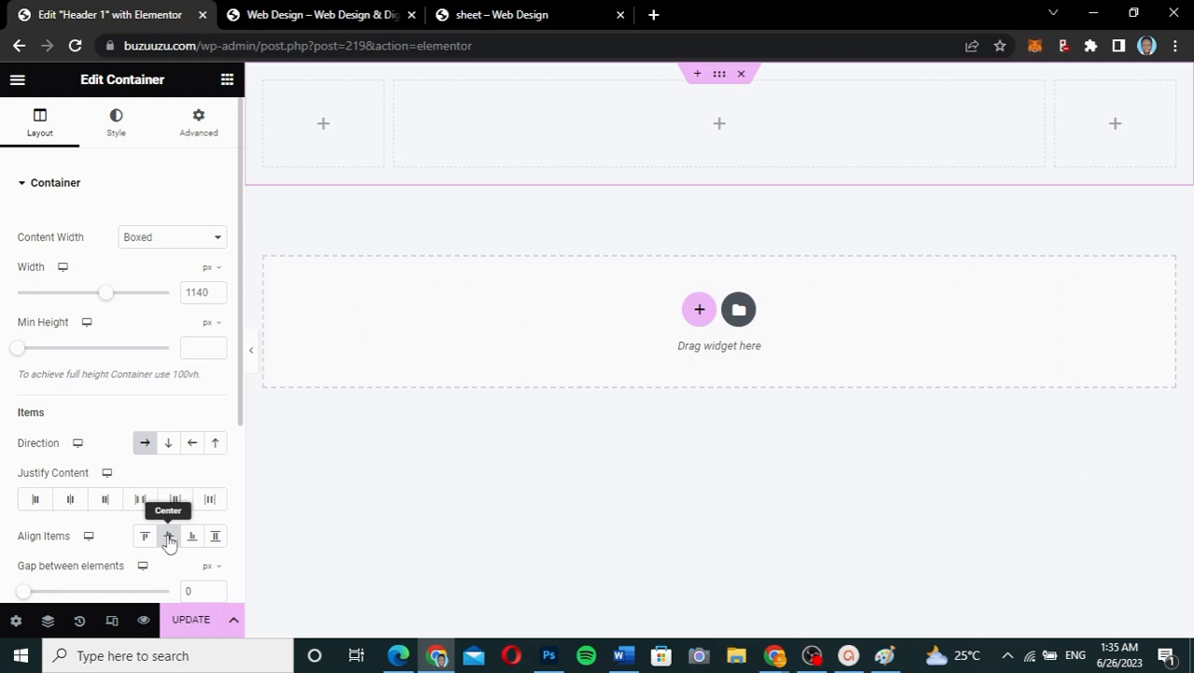
pyautogui.click(73, 501)
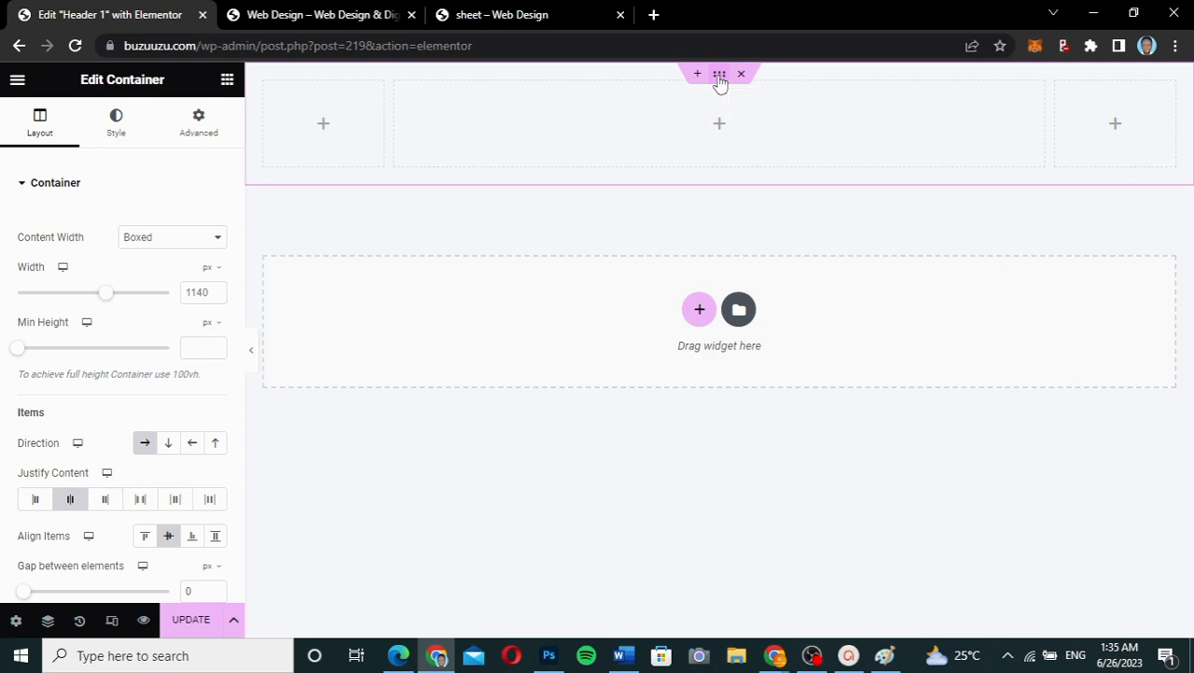
# - Give the parent container a gradient background with a deep purple first color
pyautogui.click(117, 127)
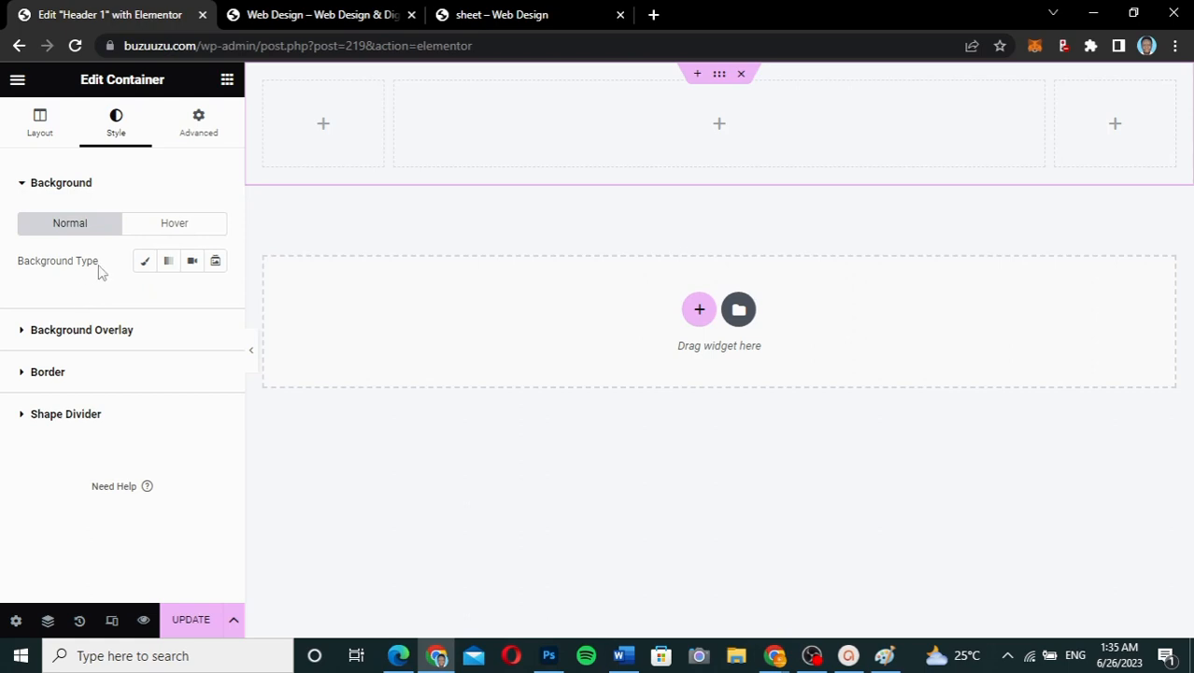
pyautogui.click(145, 266)
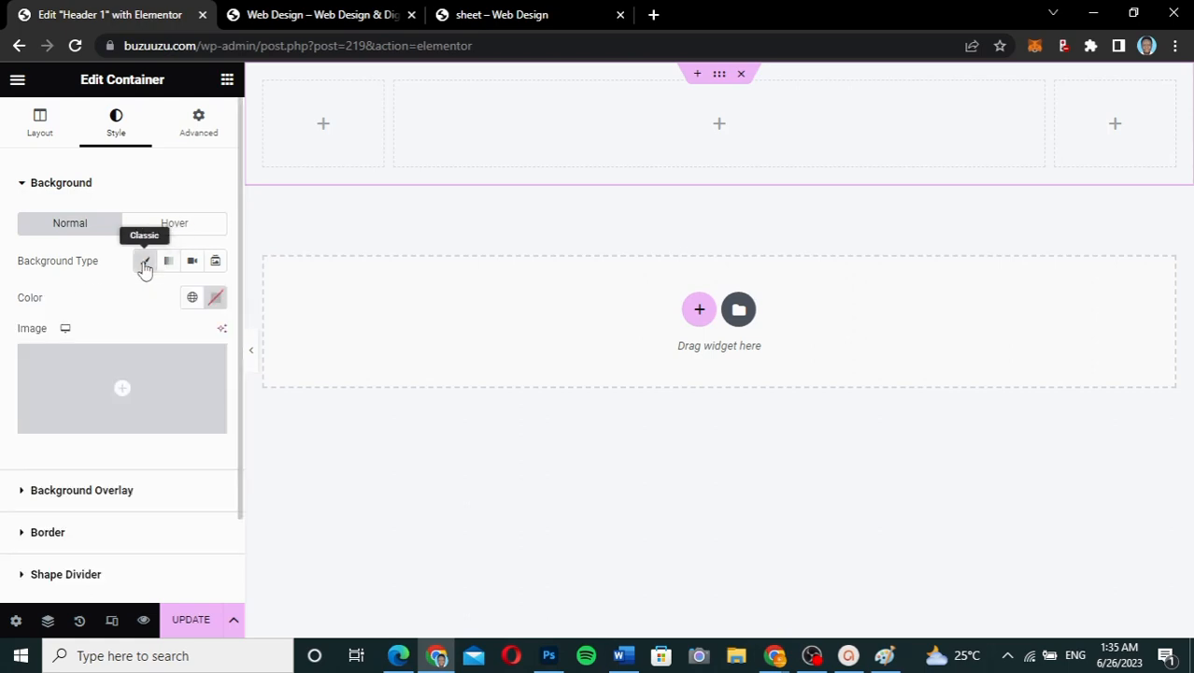
pyautogui.click(168, 265)
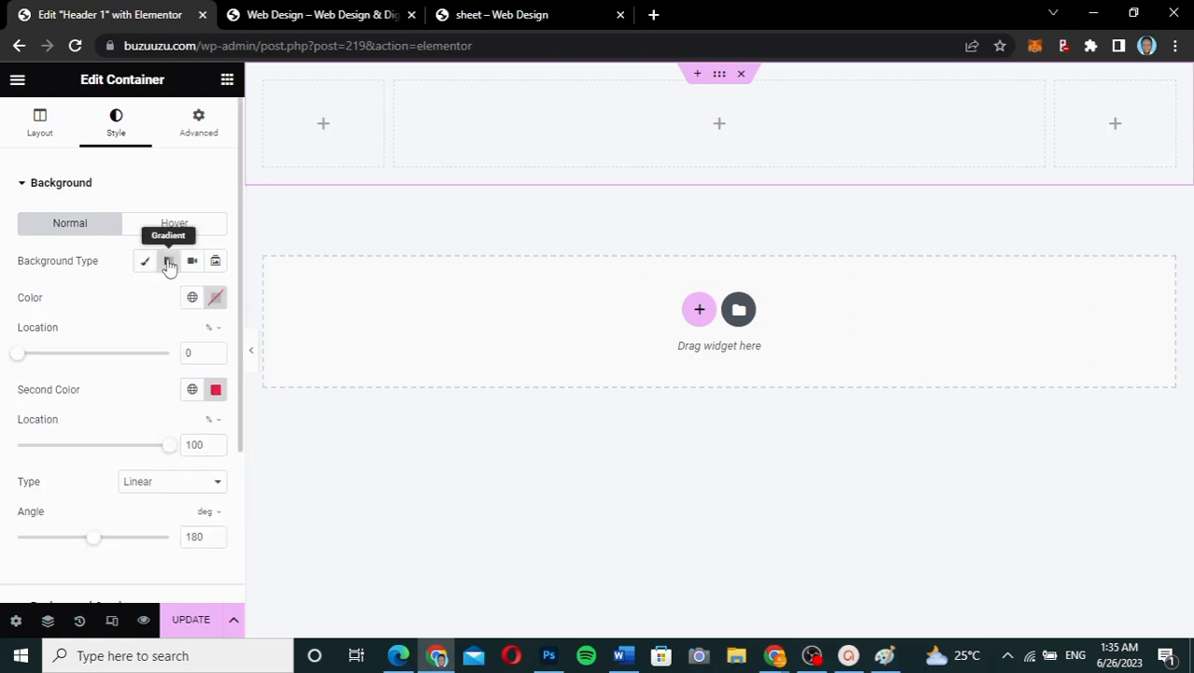
pyautogui.click(215, 299)
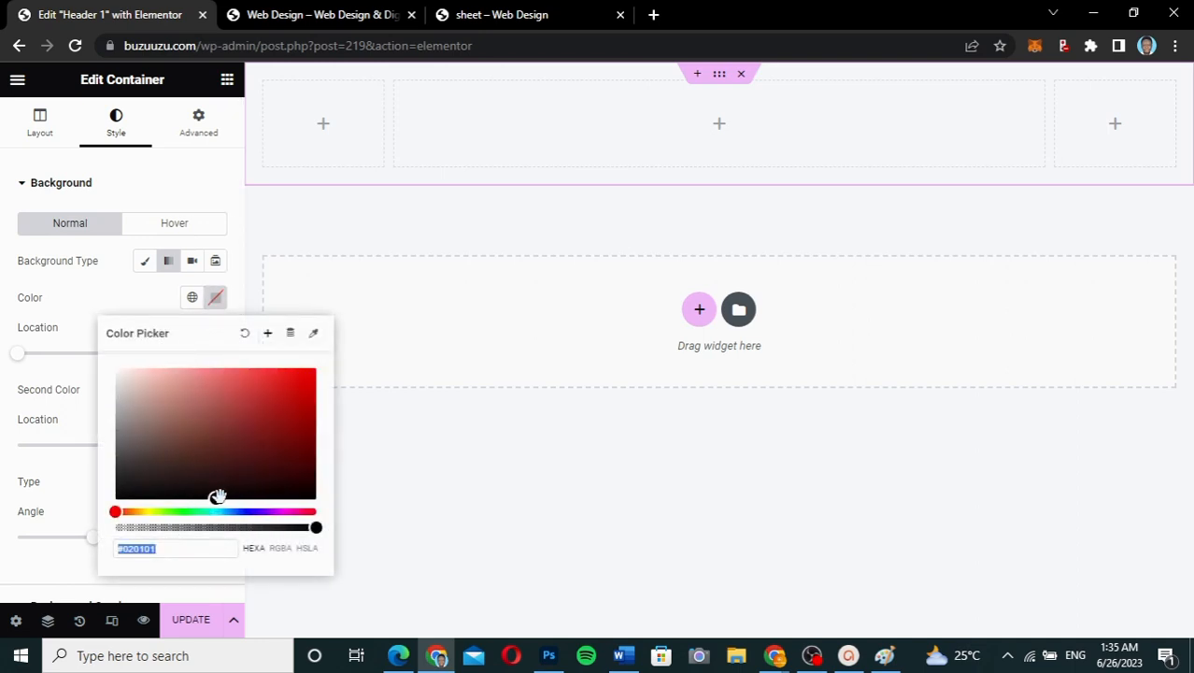
pyautogui.click(267, 512)
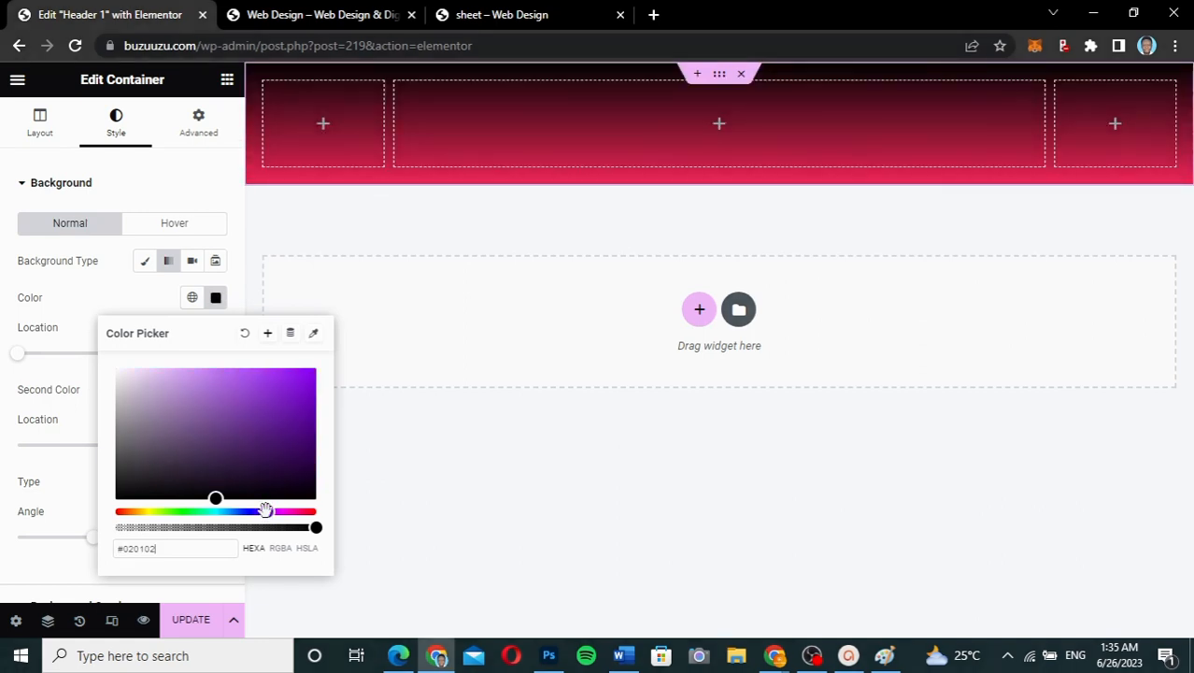
pyautogui.click(275, 428)
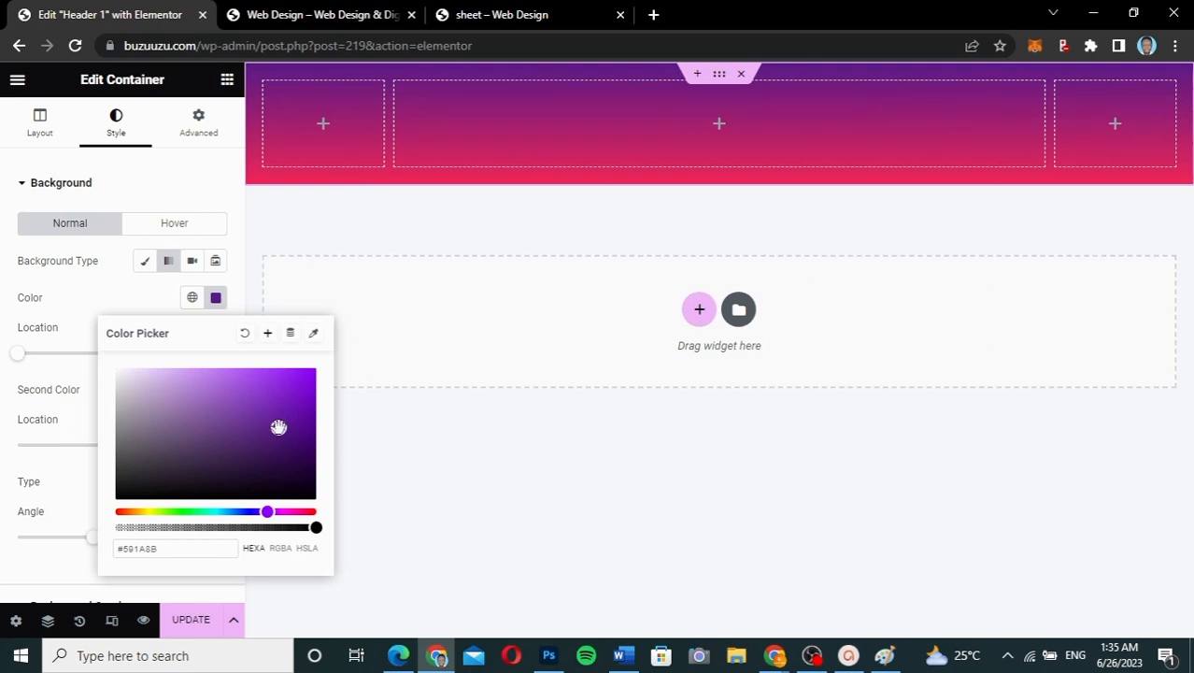
pyautogui.moveTo(278, 427); pyautogui.dragTo(300, 425)
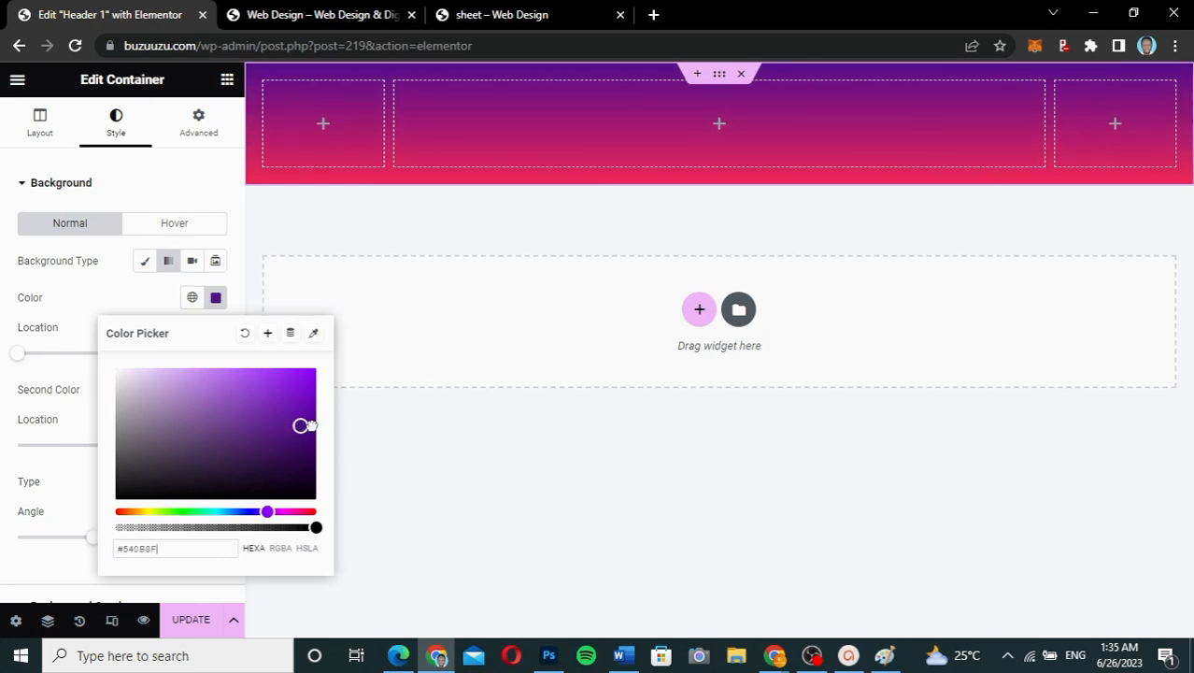
pyautogui.click(305, 426)
pyautogui.click(305, 420)
pyautogui.click(127, 292)
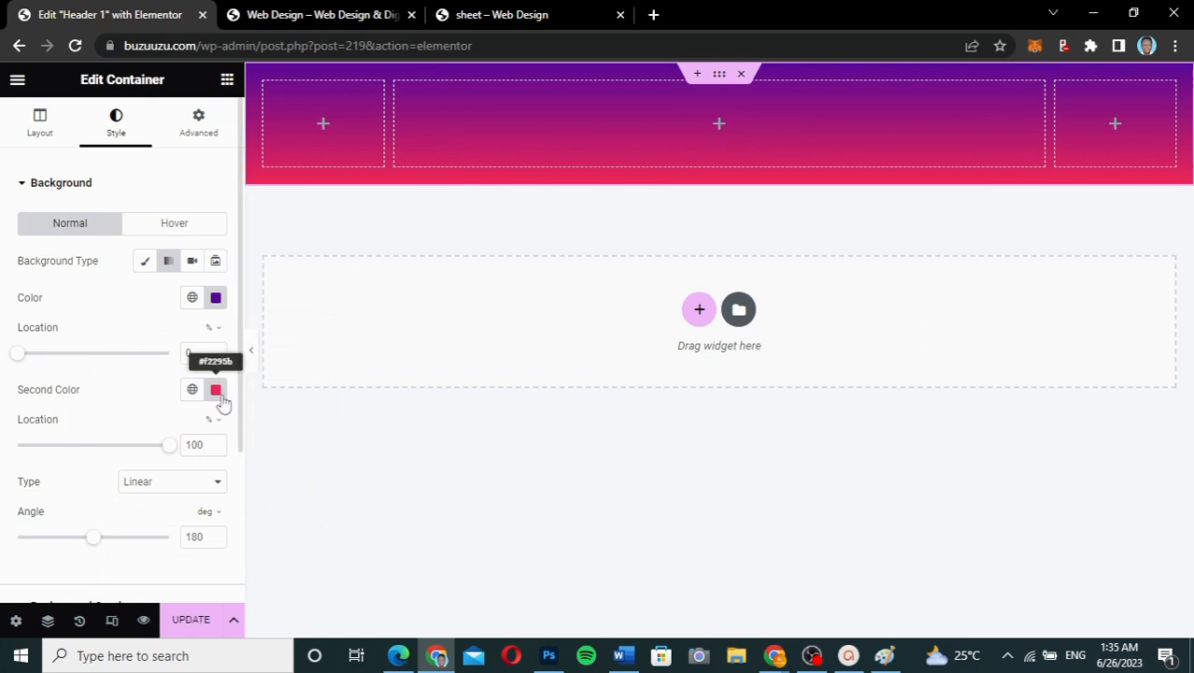
# - Set the gradient's second color to bright magenta #FF00D2 and its angle to 240 degrees
pyautogui.click(216, 392)
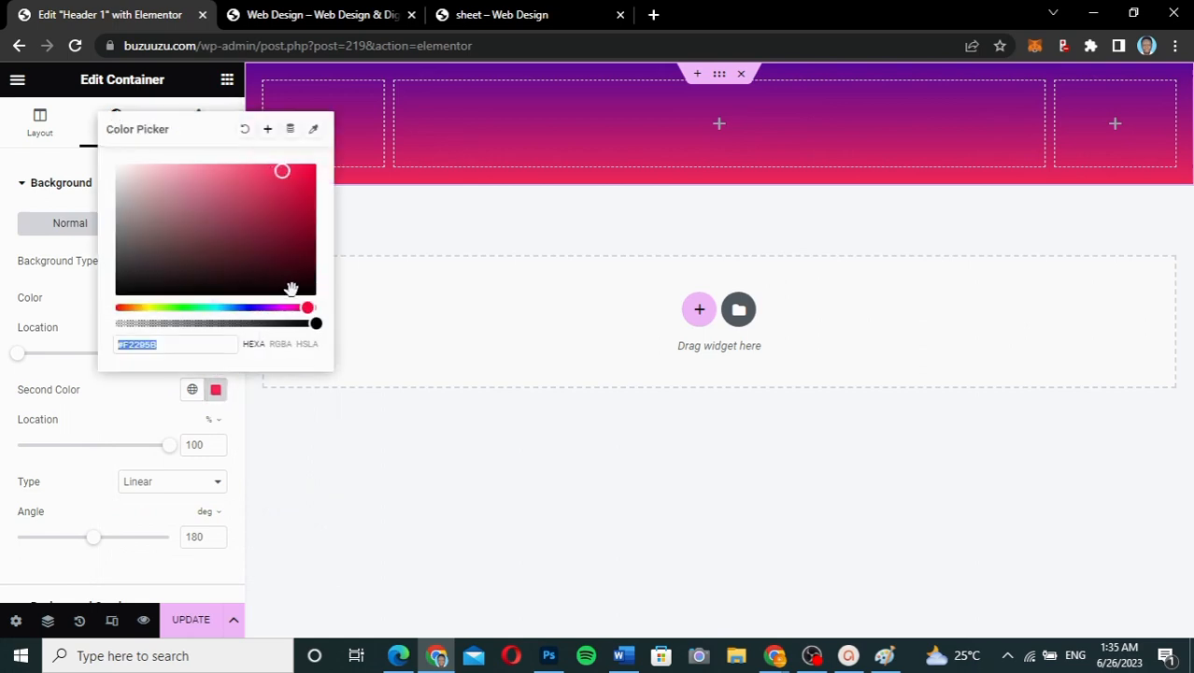
pyautogui.moveTo(305, 309); pyautogui.dragTo(288, 308)
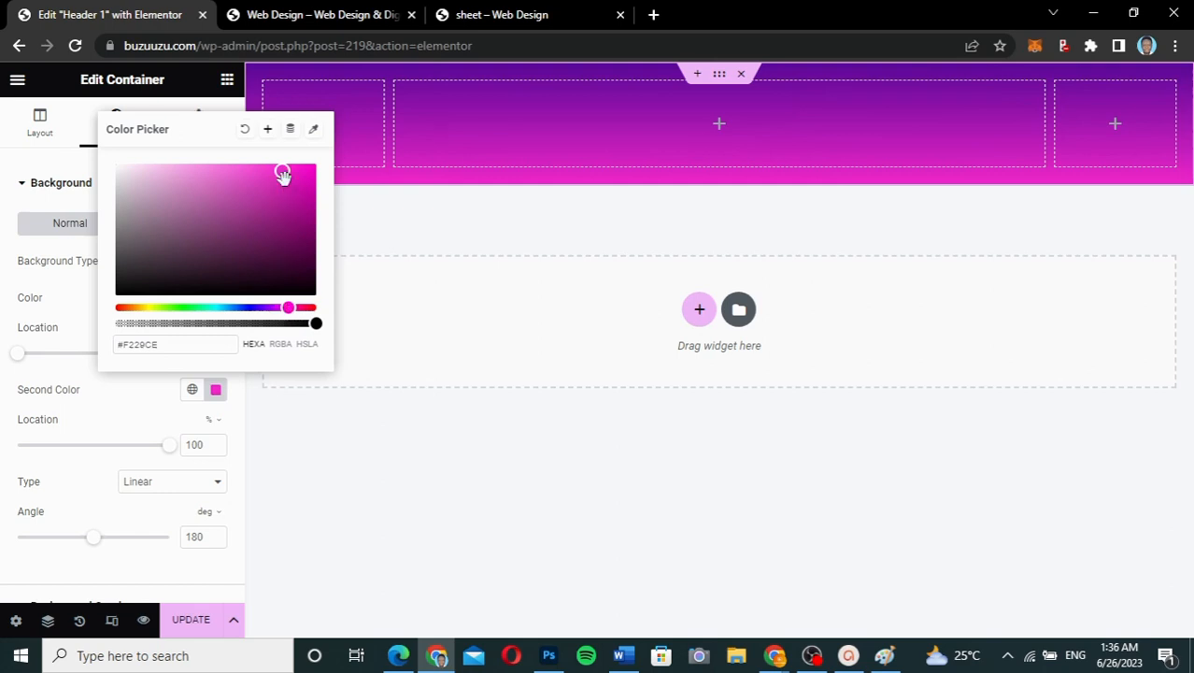
pyautogui.moveTo(282, 171); pyautogui.dragTo(320, 164)
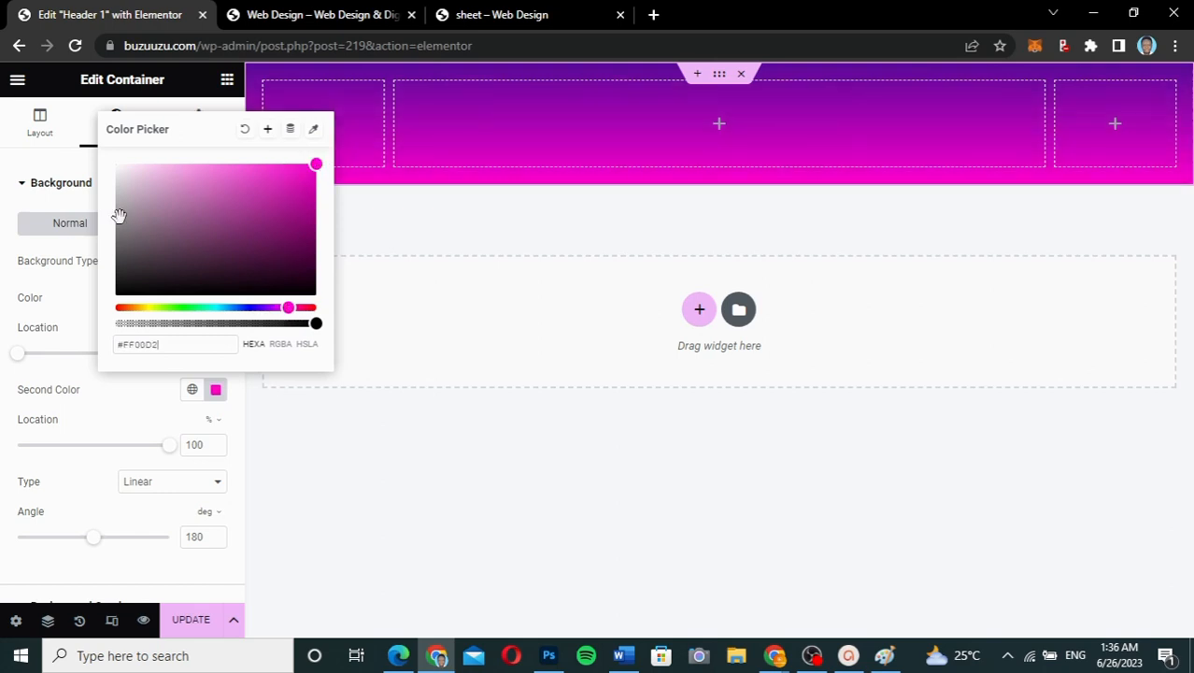
pyautogui.click(110, 387)
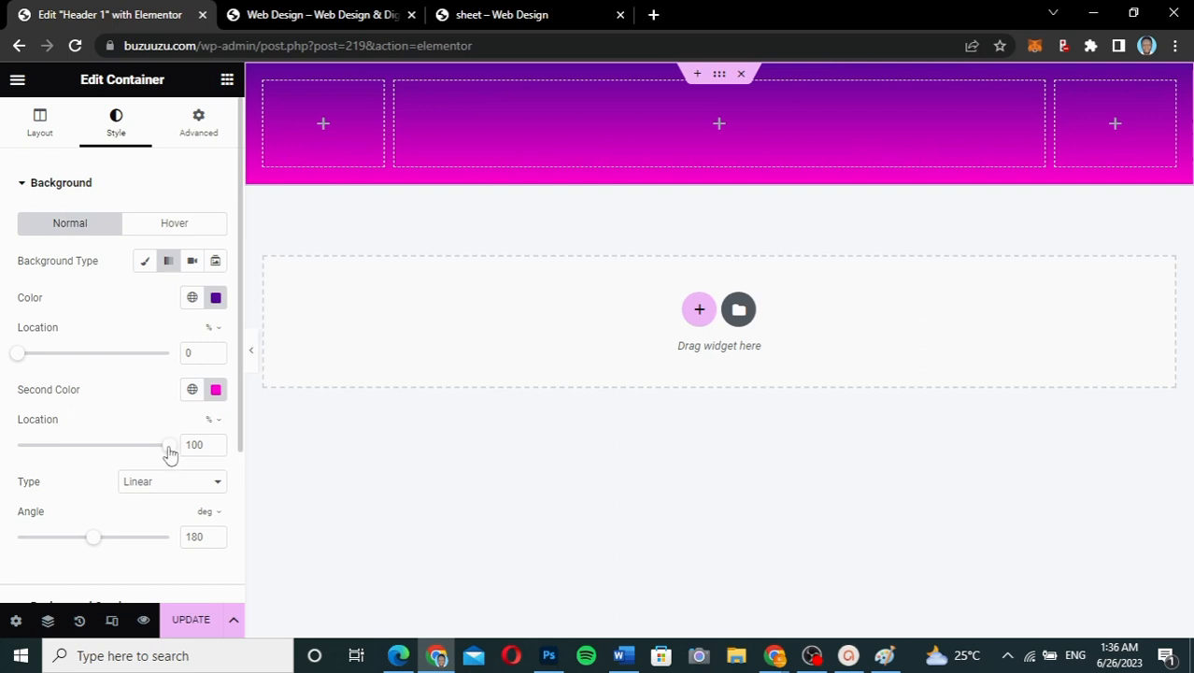
pyautogui.moveTo(96, 540); pyautogui.dragTo(124, 539)
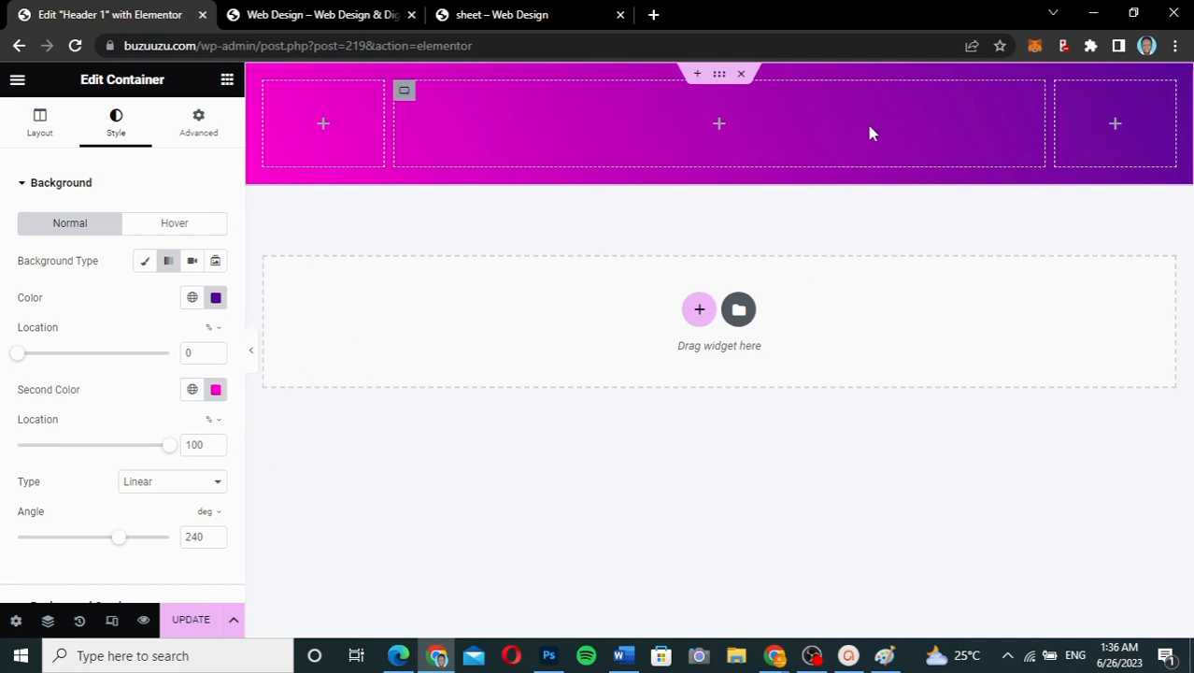
# - Search the widgets for "logo" and place the free Site Logo widget in the header's left container
pyautogui.click(322, 129)
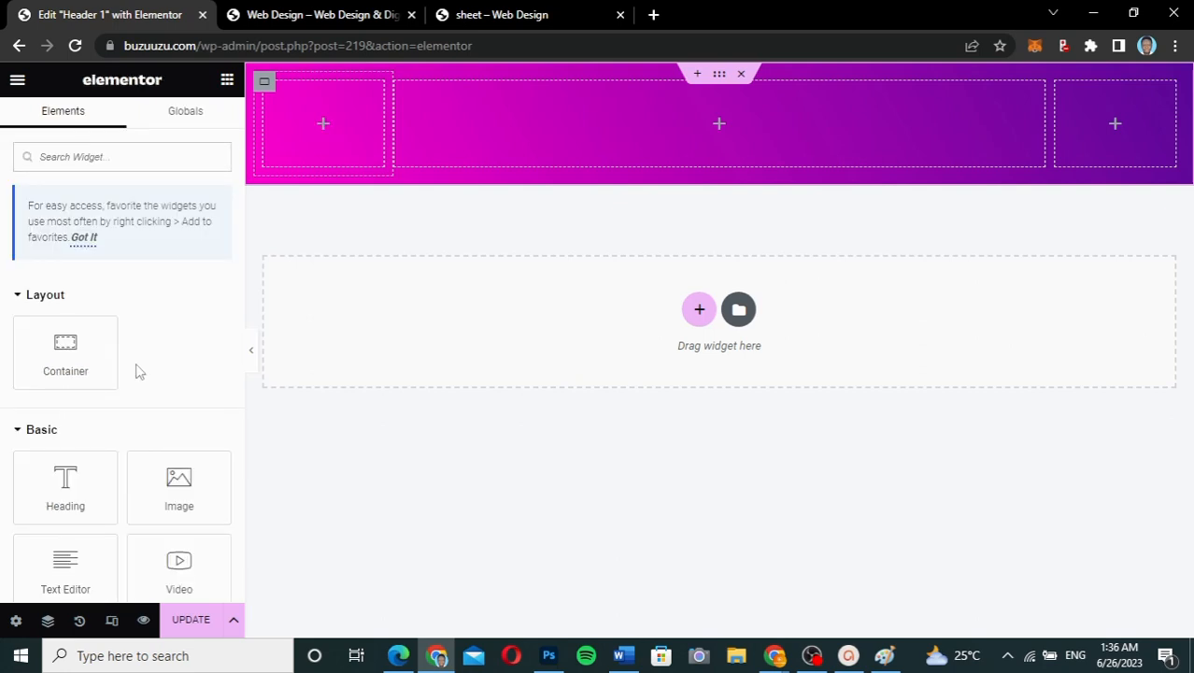
pyautogui.click(116, 159)
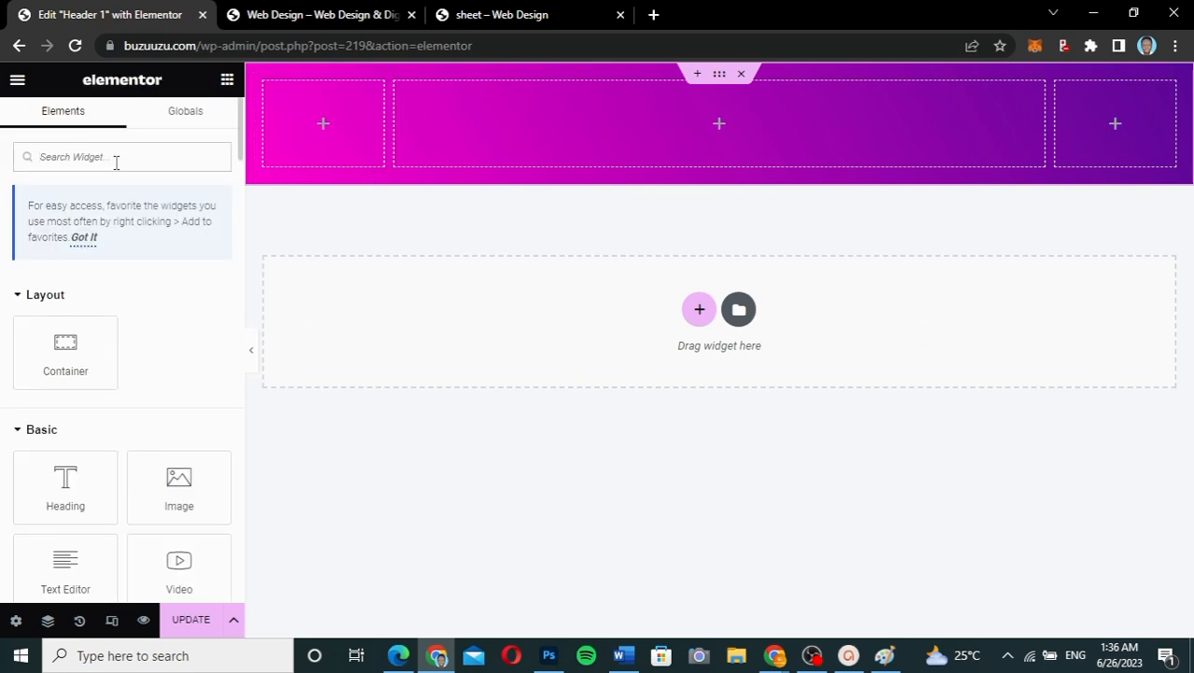
pyautogui.write('logo')
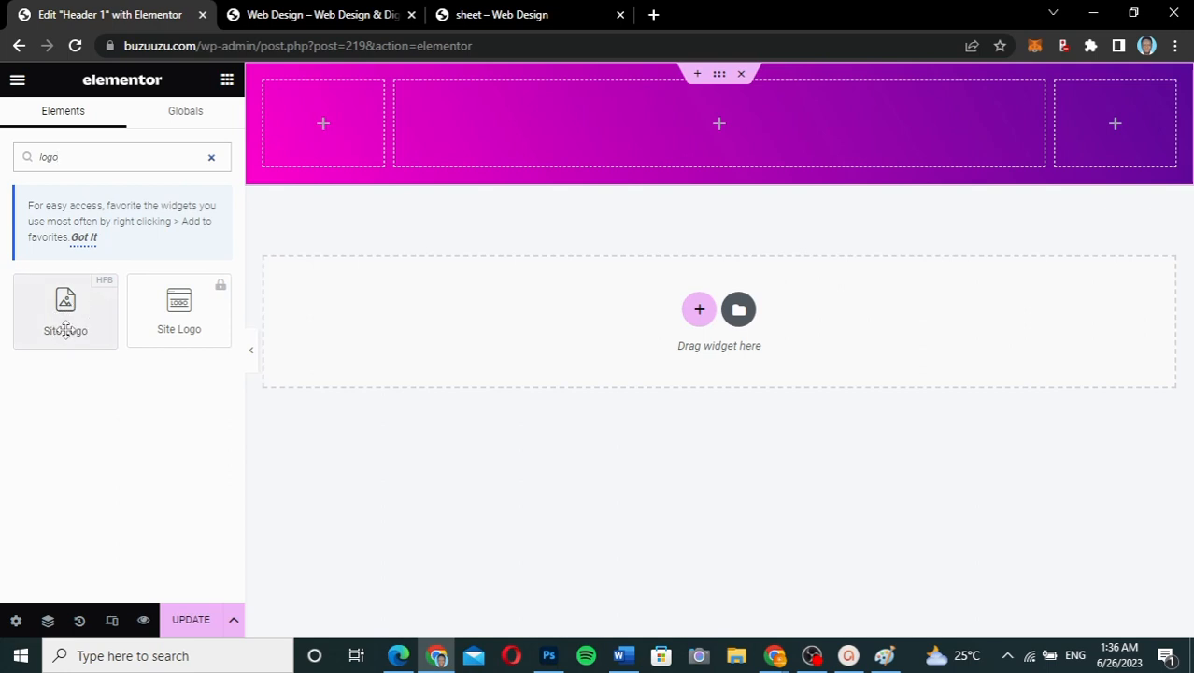
pyautogui.moveTo(61, 314); pyautogui.dragTo(320, 131)
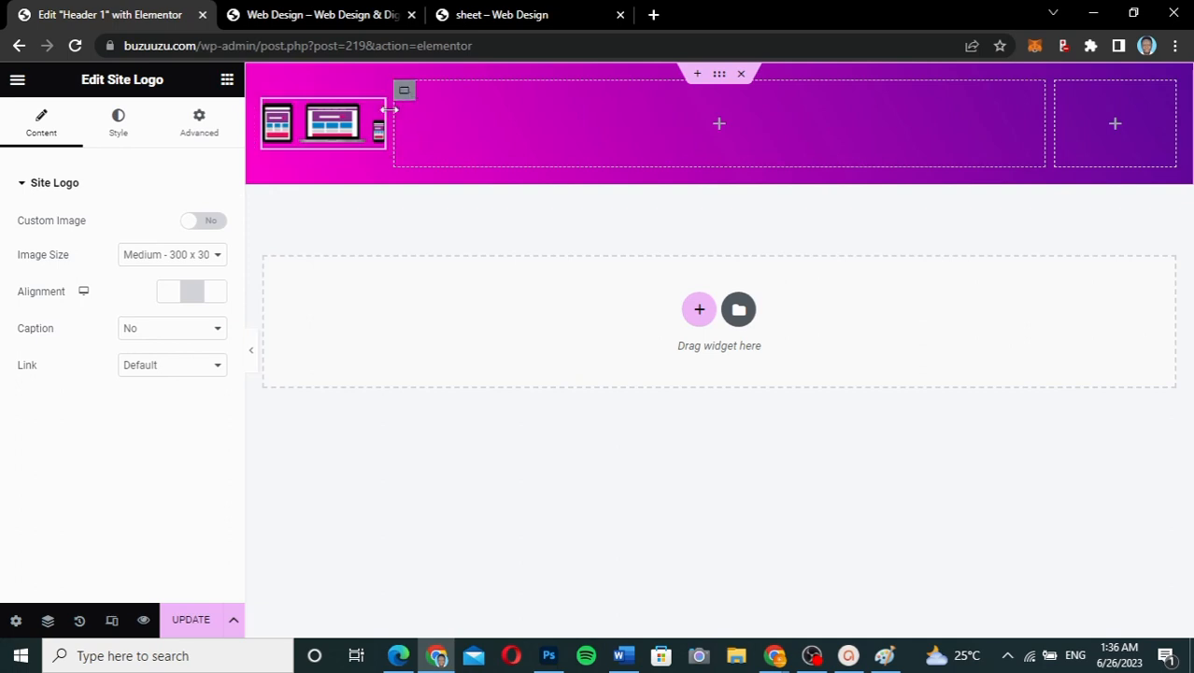
# - Search the widgets for "navi" and place the Navigation Menu widget in the header's middle container
pyautogui.click(720, 131)
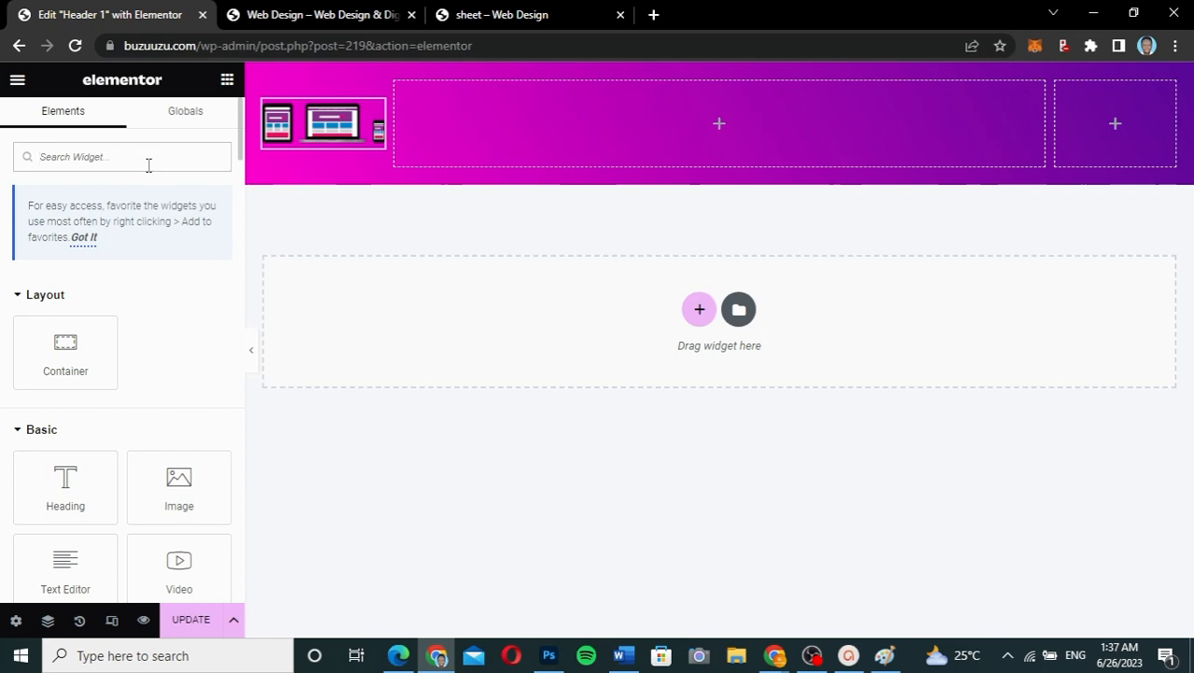
pyautogui.write('navi')
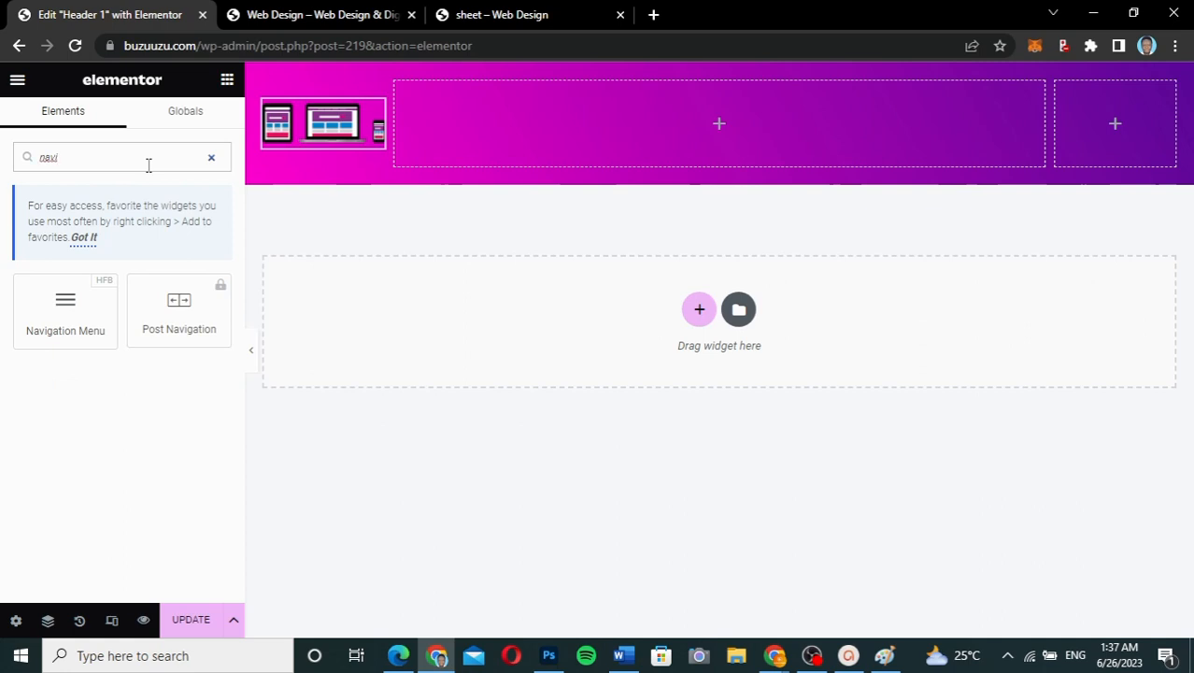
pyautogui.moveTo(59, 318); pyautogui.dragTo(734, 125)
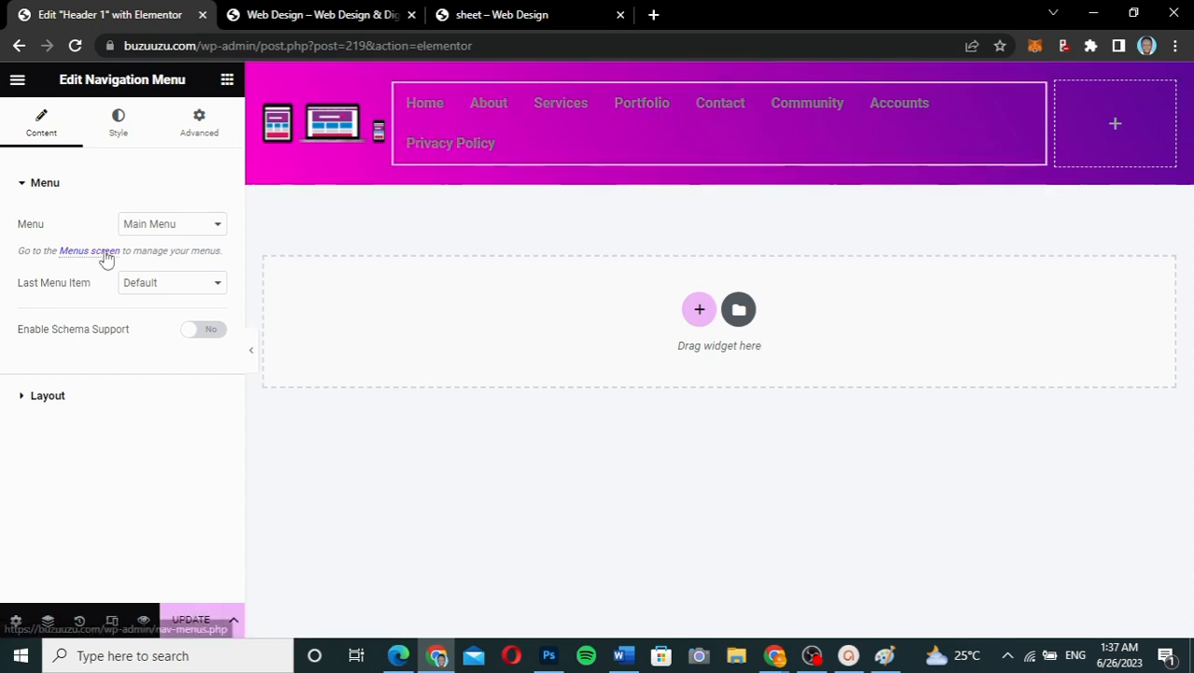
# - Keep the navigation menu's layout horizontal and align its items to the right
pyautogui.click(63, 398)
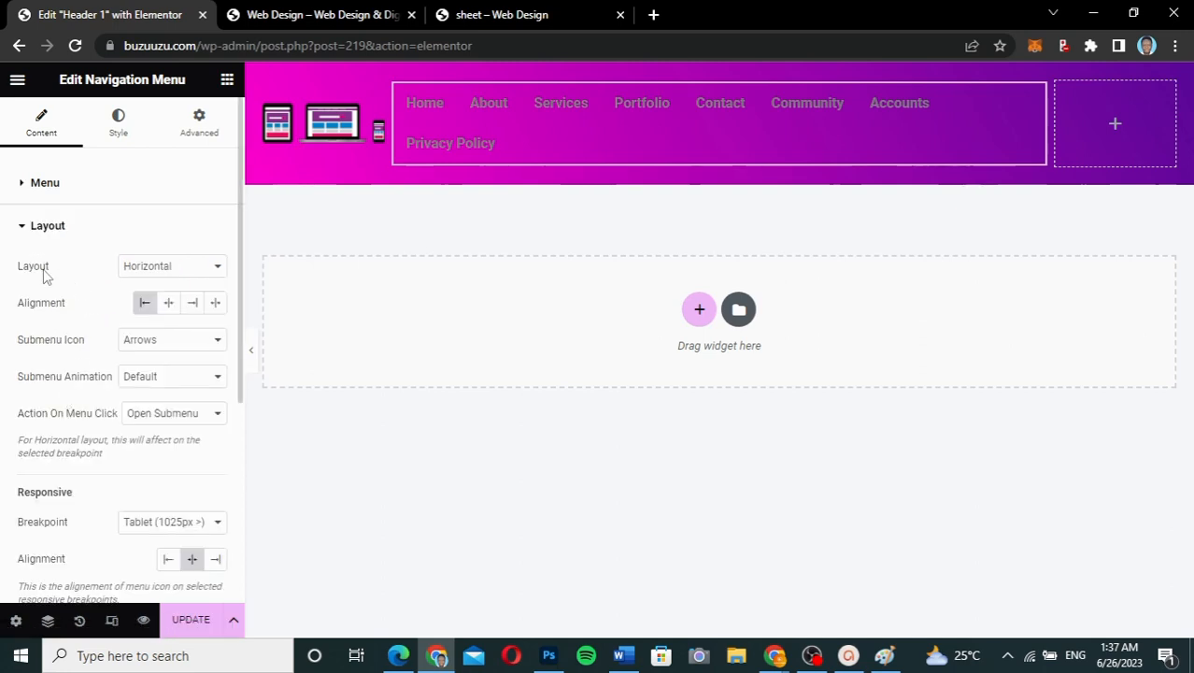
pyautogui.click(176, 270)
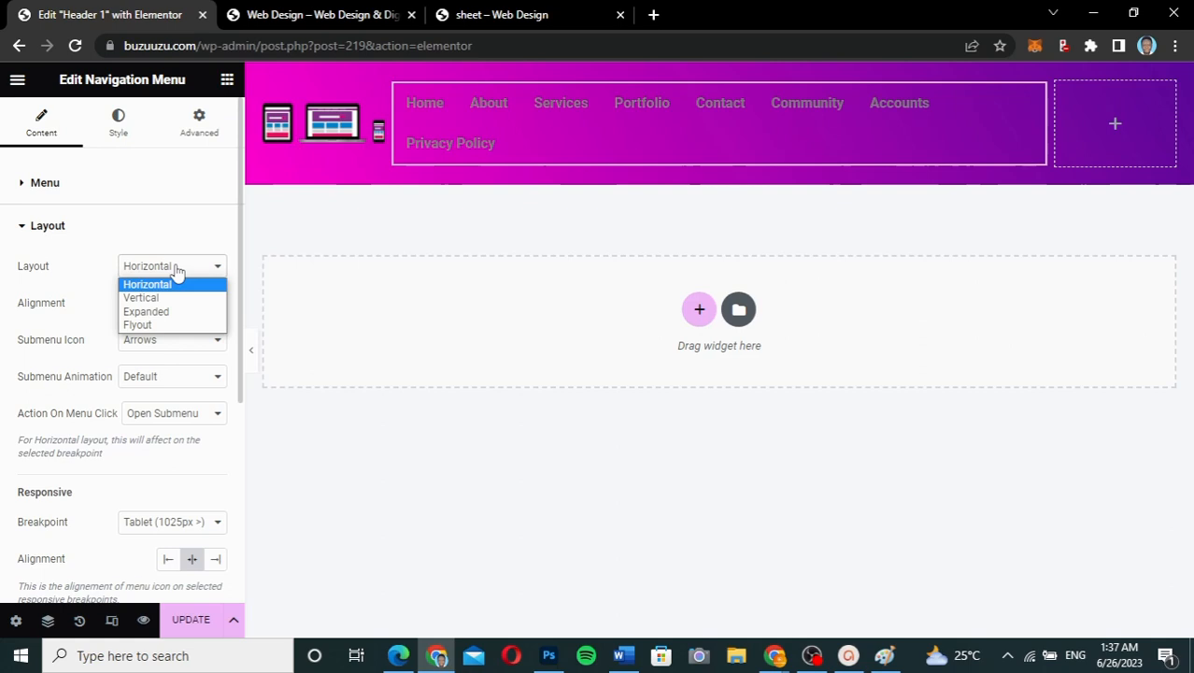
pyautogui.click(177, 270)
pyautogui.click(176, 270)
pyautogui.click(177, 270)
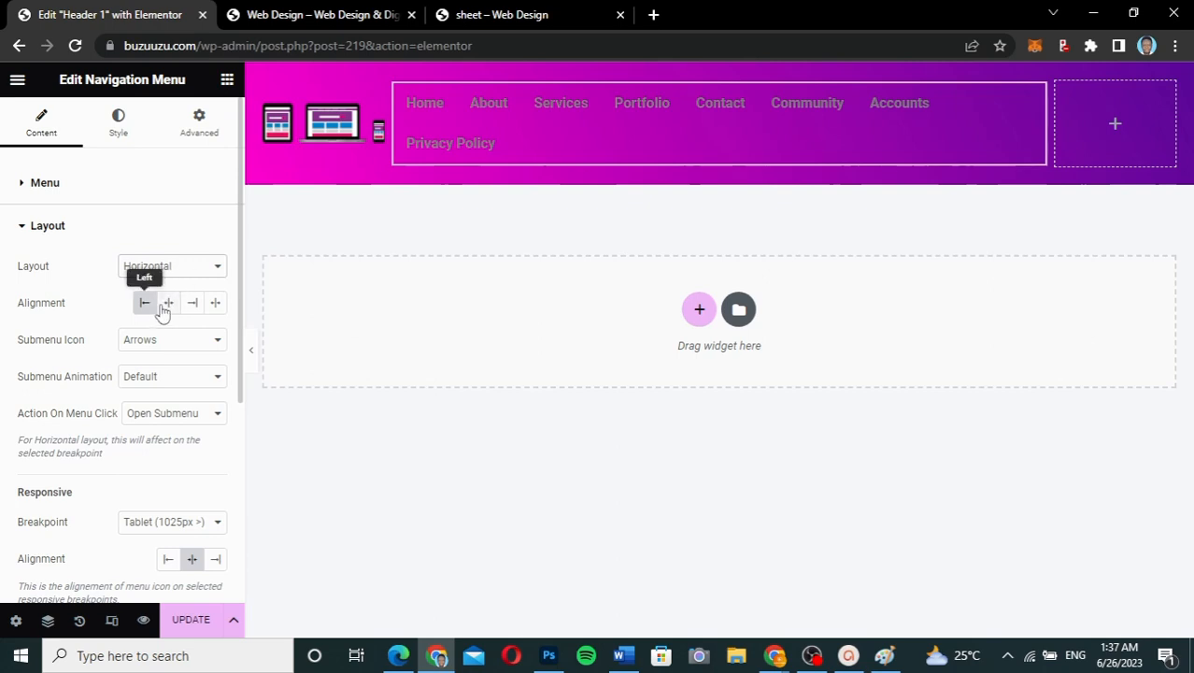
pyautogui.click(194, 304)
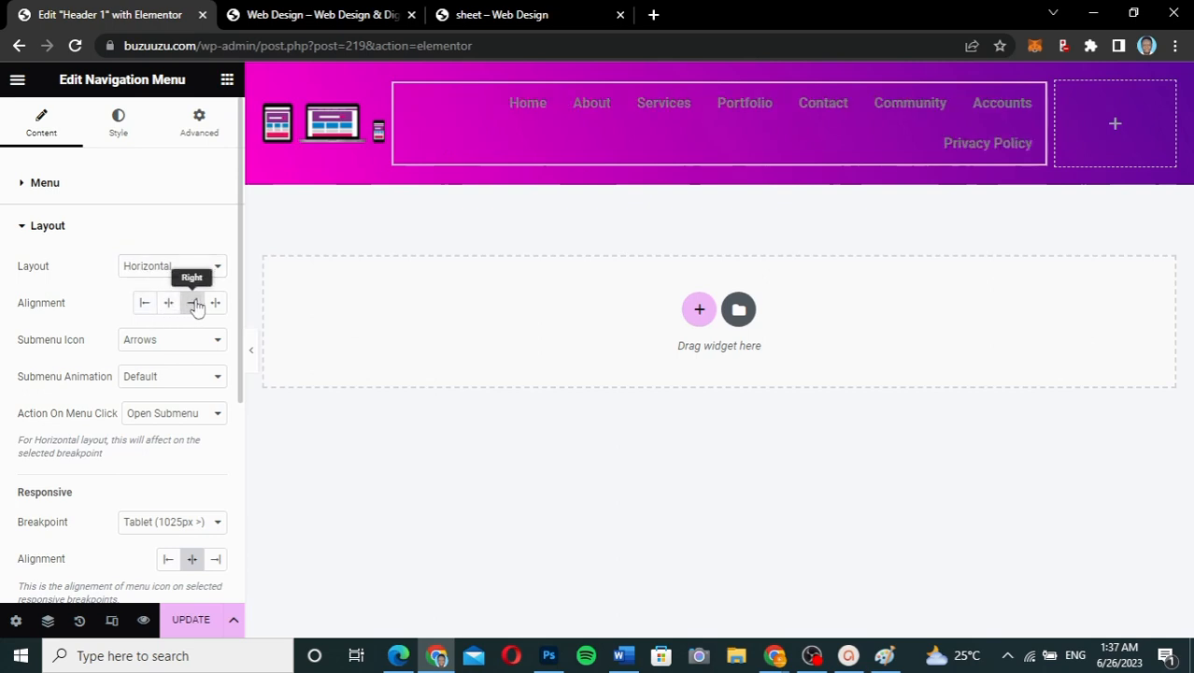
# - Set the main menu's horizontal padding to 5
pyautogui.click(118, 124)
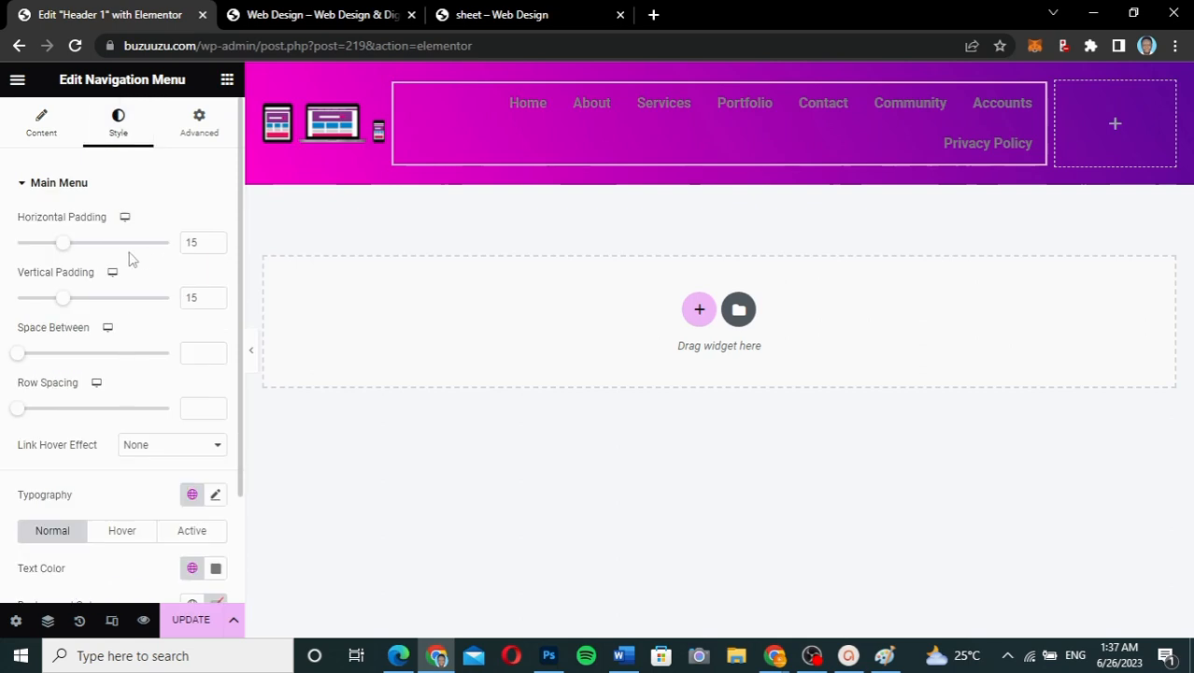
pyautogui.moveTo(199, 246); pyautogui.dragTo(181, 245)
pyautogui.write('5')
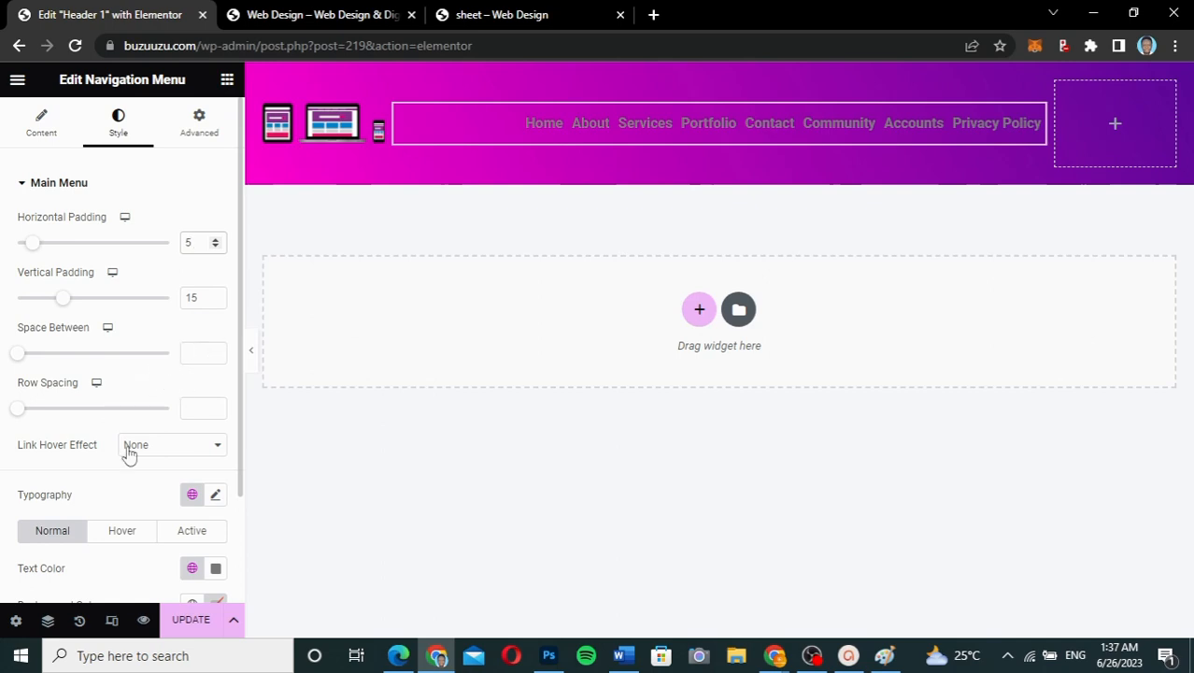
# - Change the main menu's typography family to Montserrat
pyautogui.scroll(-2, 118, 480)
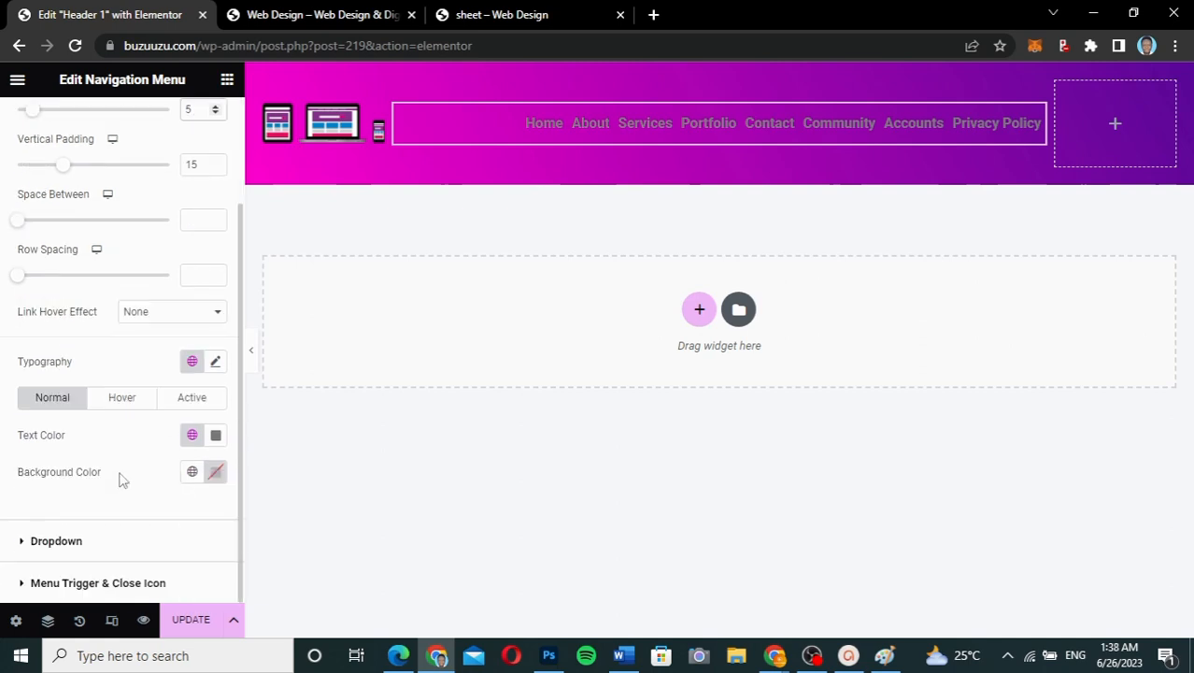
pyautogui.click(215, 362)
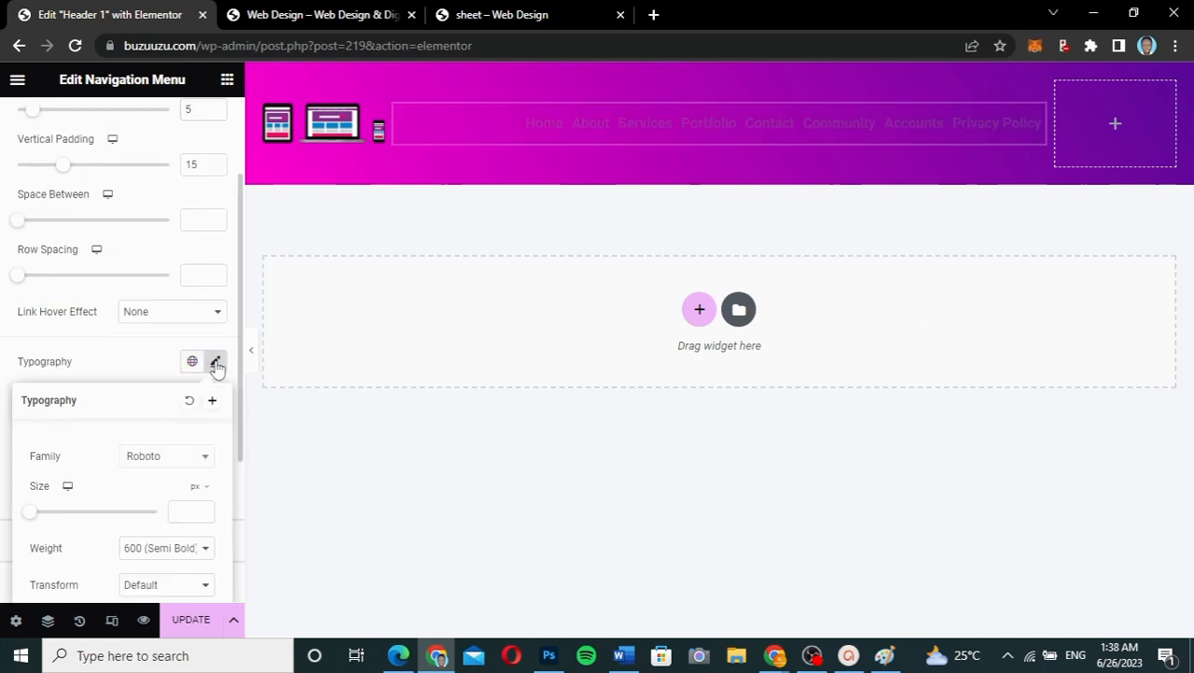
pyautogui.click(143, 464)
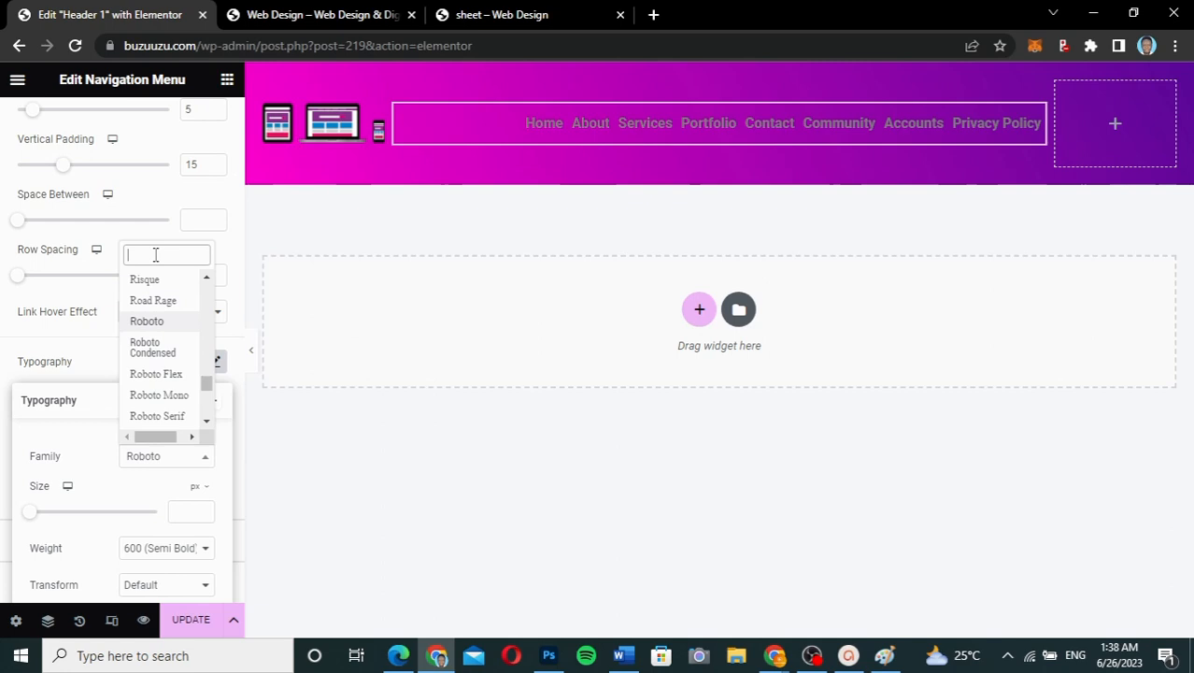
pyautogui.write('monts')
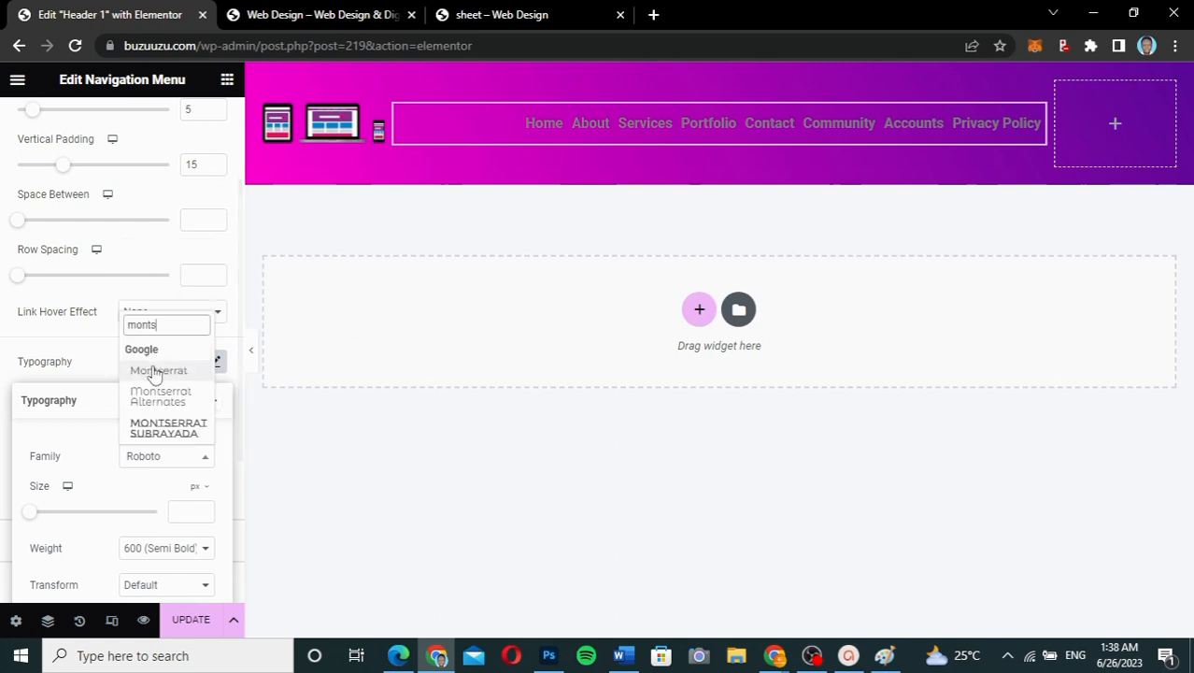
pyautogui.click(154, 372)
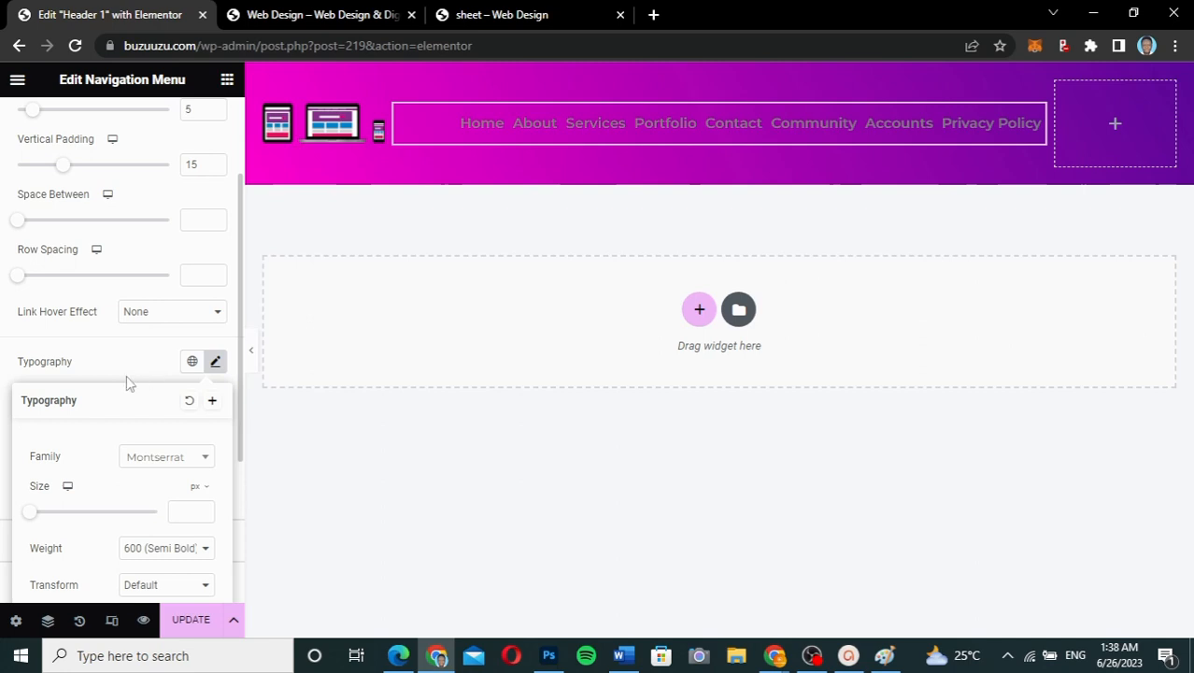
# - Set the menu text size to 14 px and its weight to 400 (Normal)
pyautogui.scroll(-1, 134, 478)
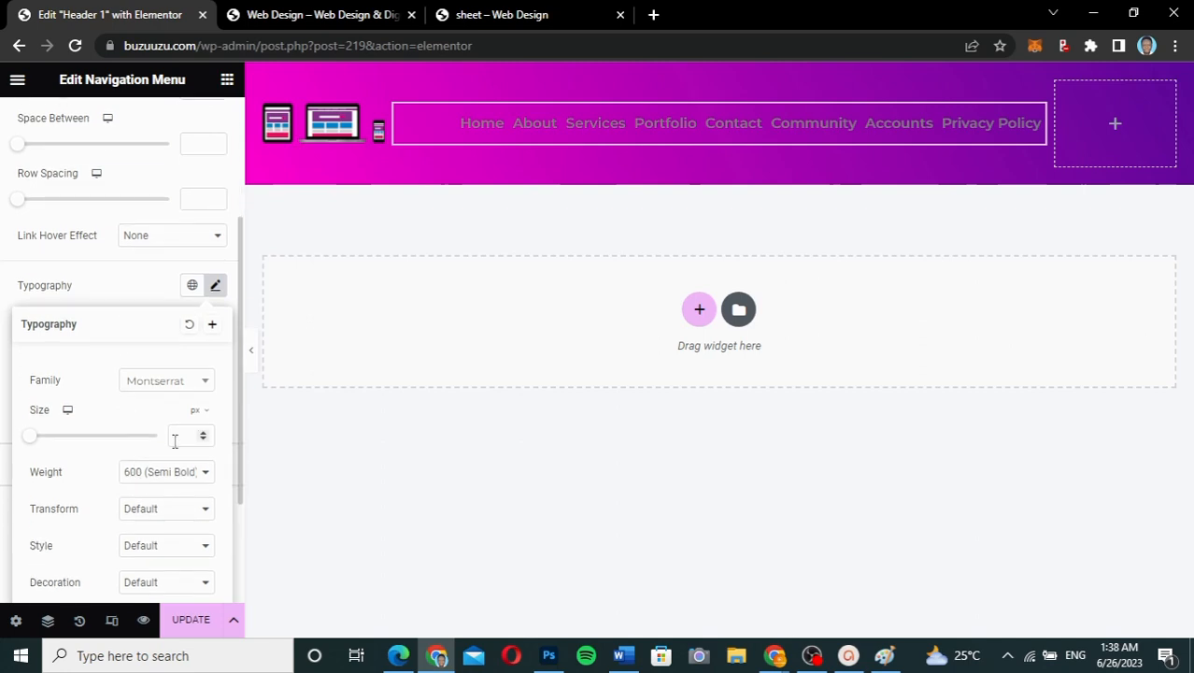
pyautogui.click(182, 438)
pyautogui.write('15')
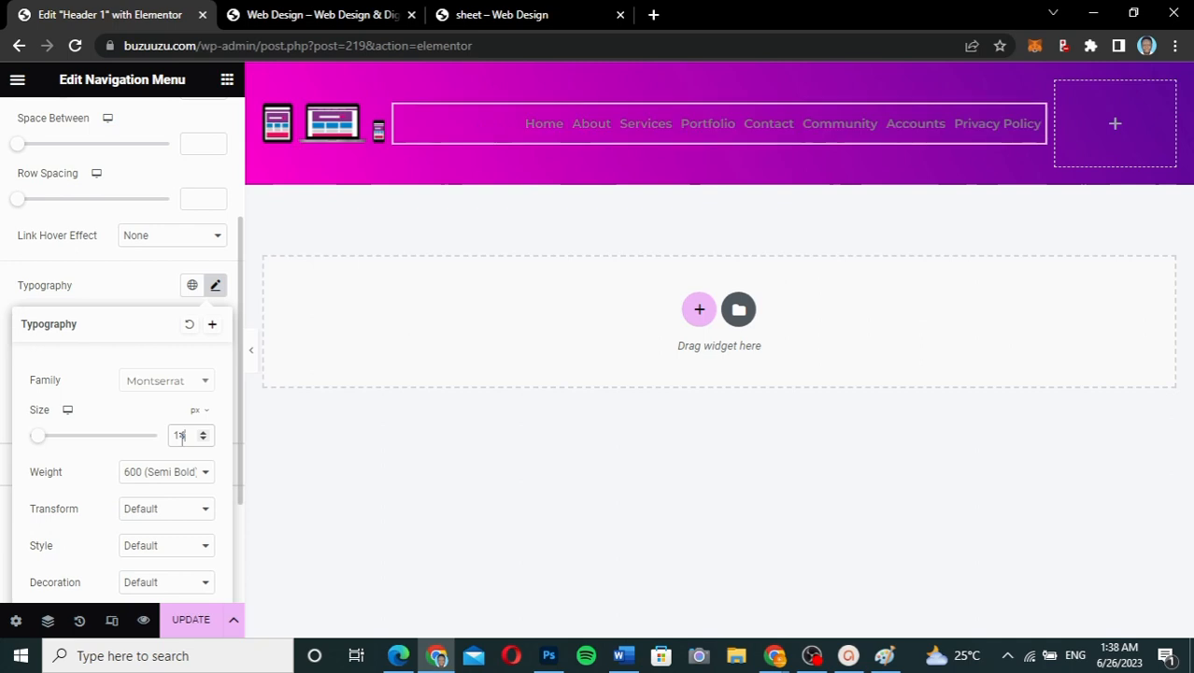
pyautogui.click(159, 475)
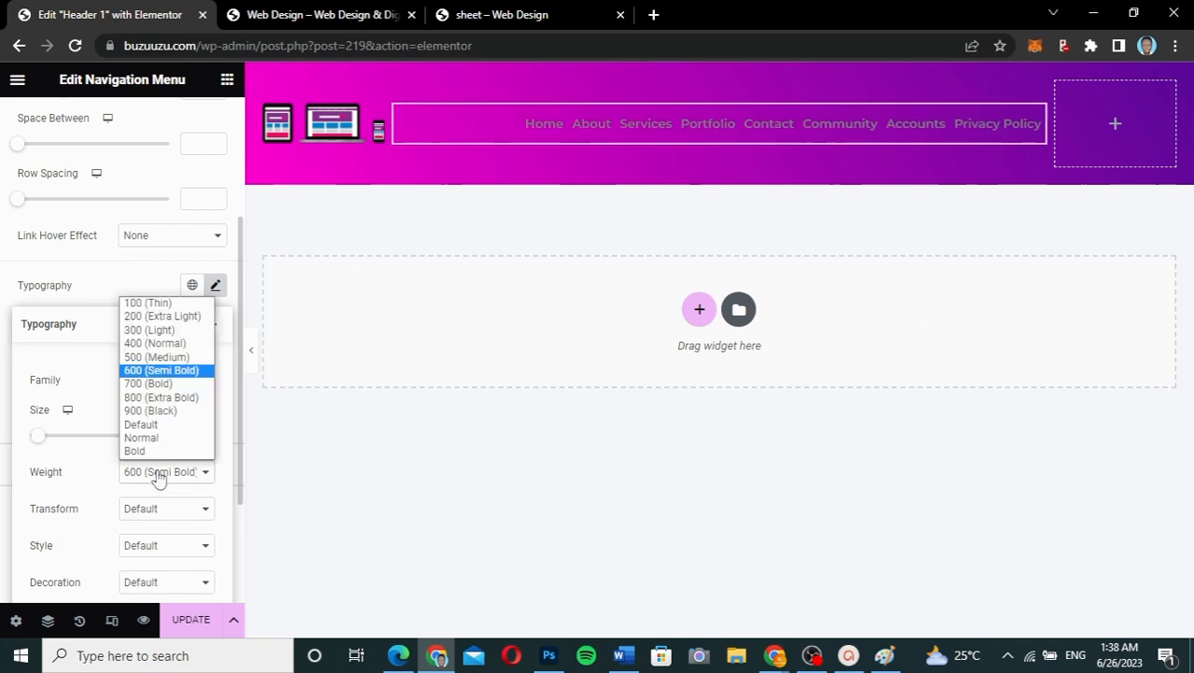
pyautogui.click(161, 345)
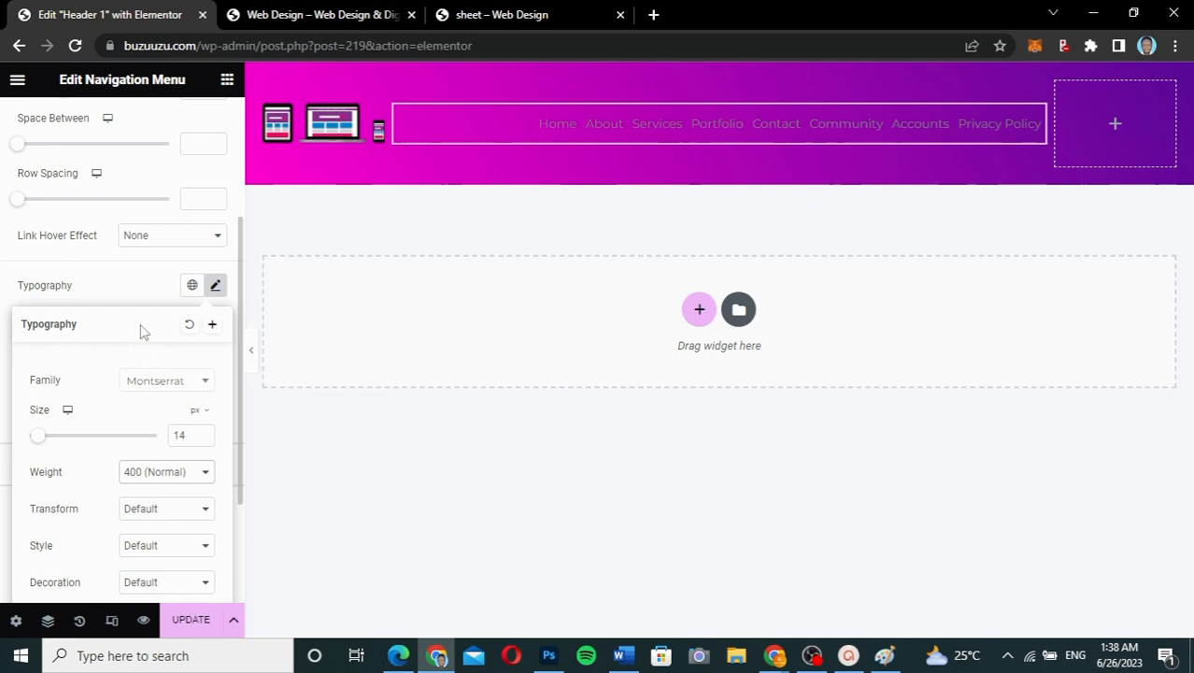
pyautogui.scroll(-1, 147, 318)
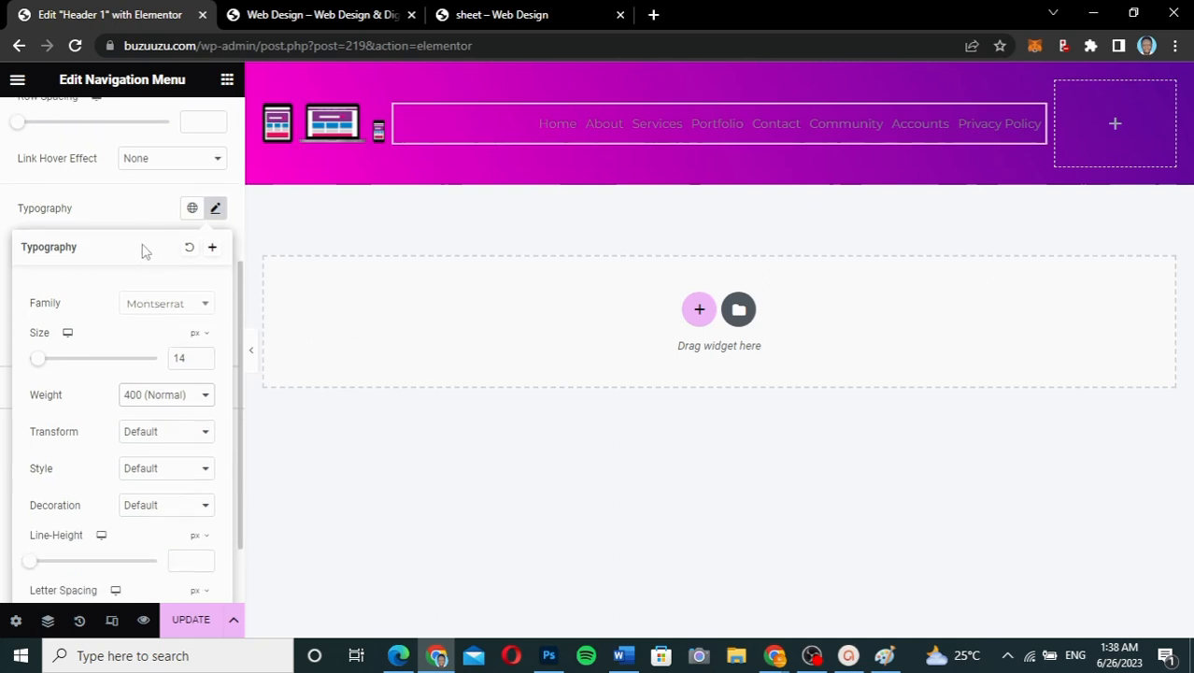
pyautogui.click(140, 226)
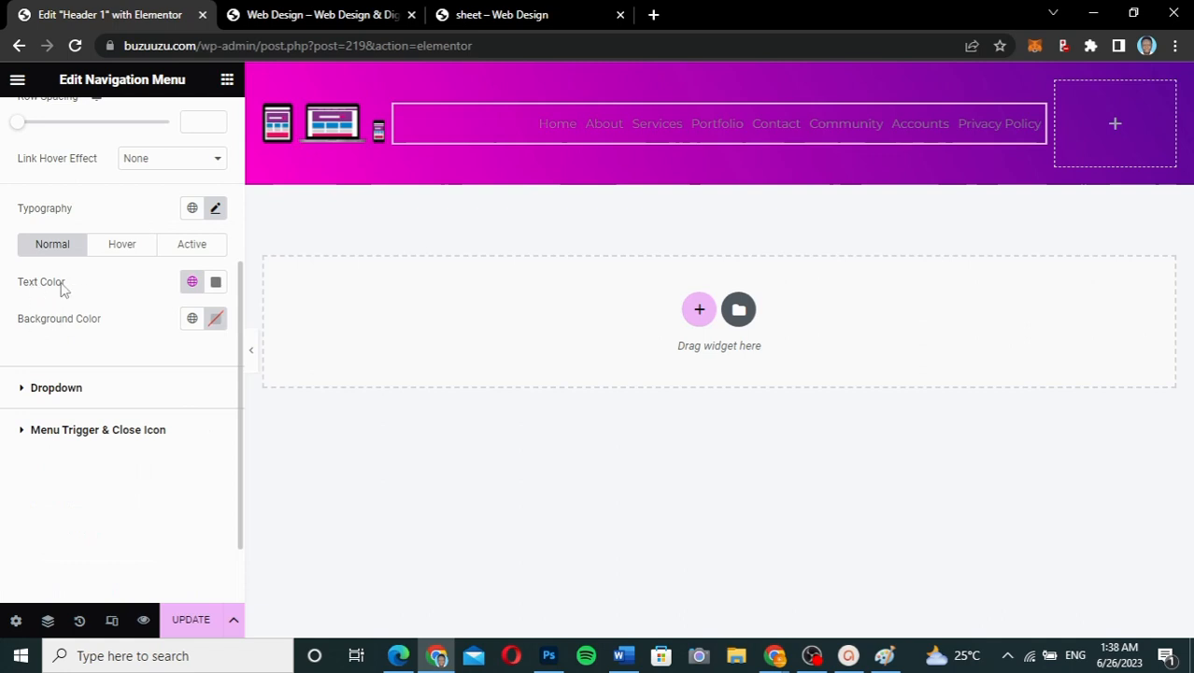
# - Set the menu's normal text color to white and the space between its items to 6
pyautogui.click(215, 282)
pyautogui.click(116, 211)
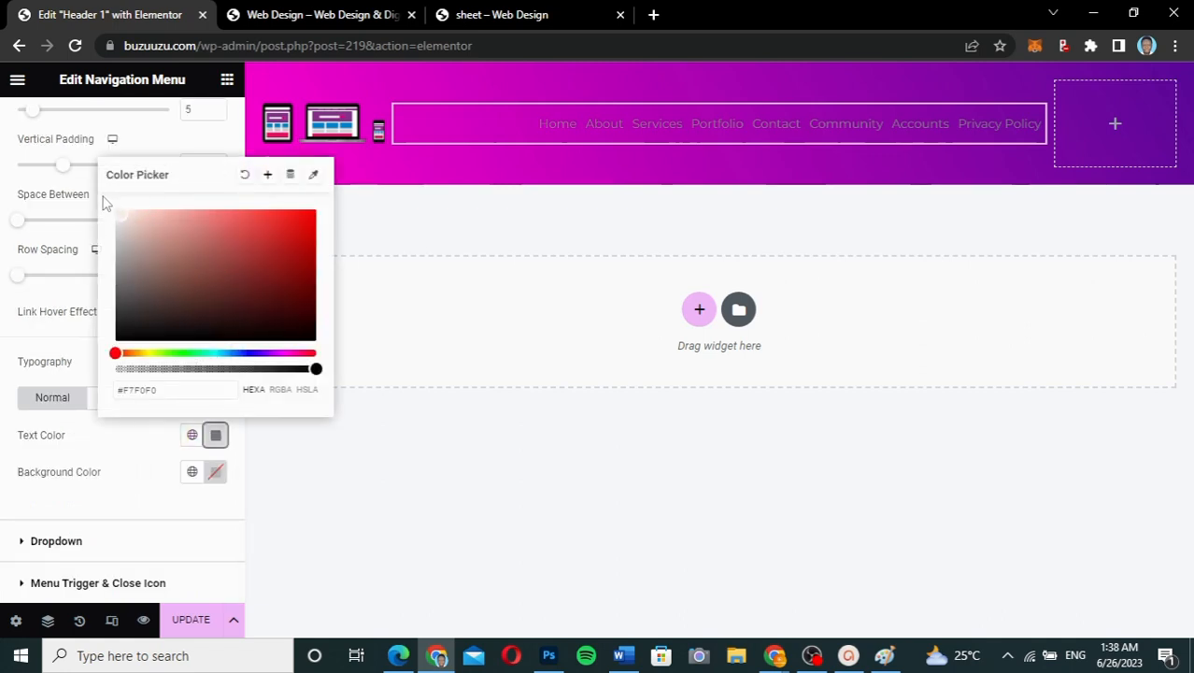
pyautogui.click(113, 451)
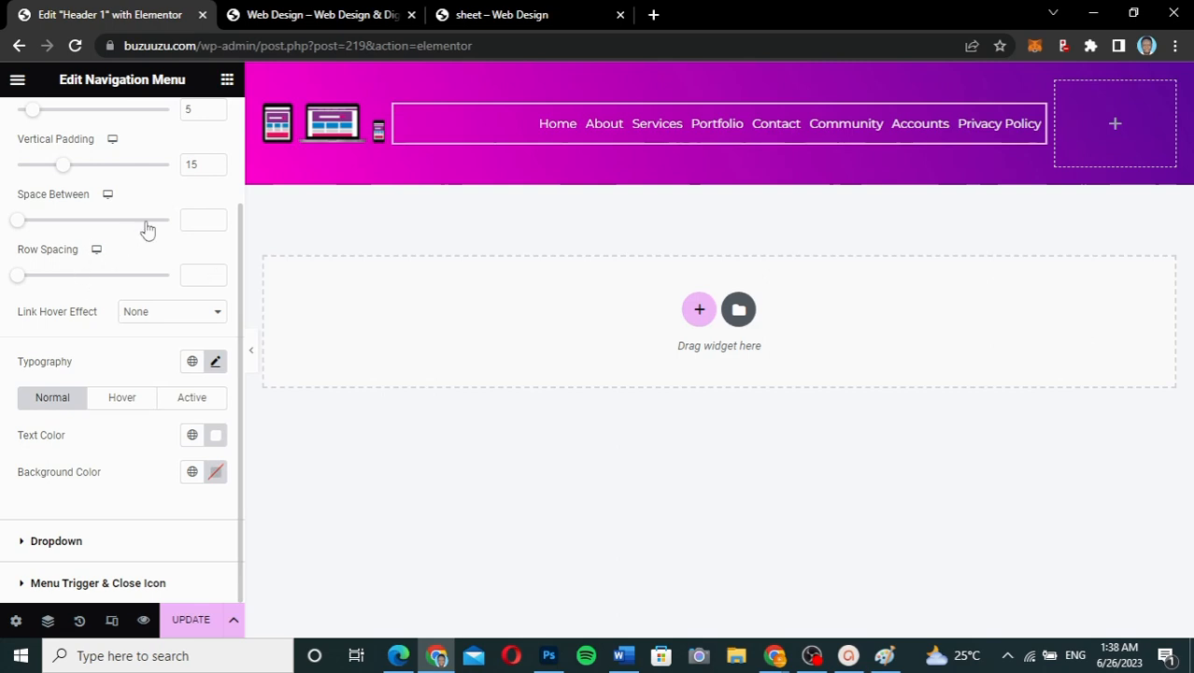
pyautogui.scroll(1, 147, 229)
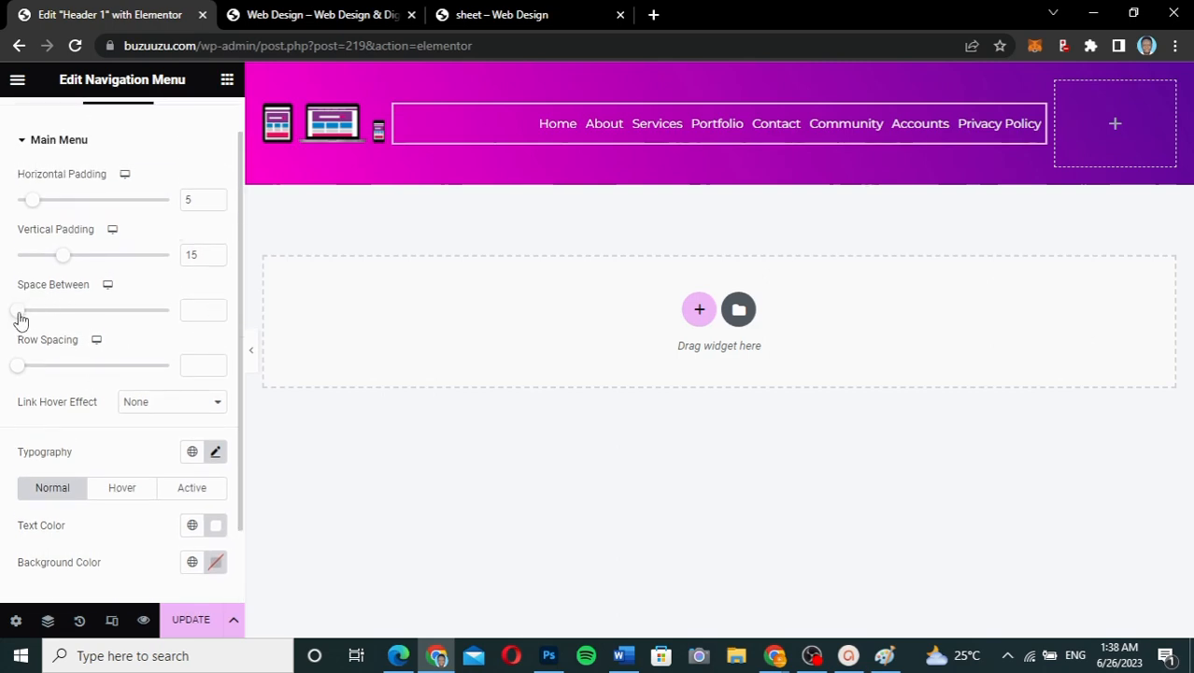
pyautogui.moveTo(19, 317); pyautogui.dragTo(29, 320)
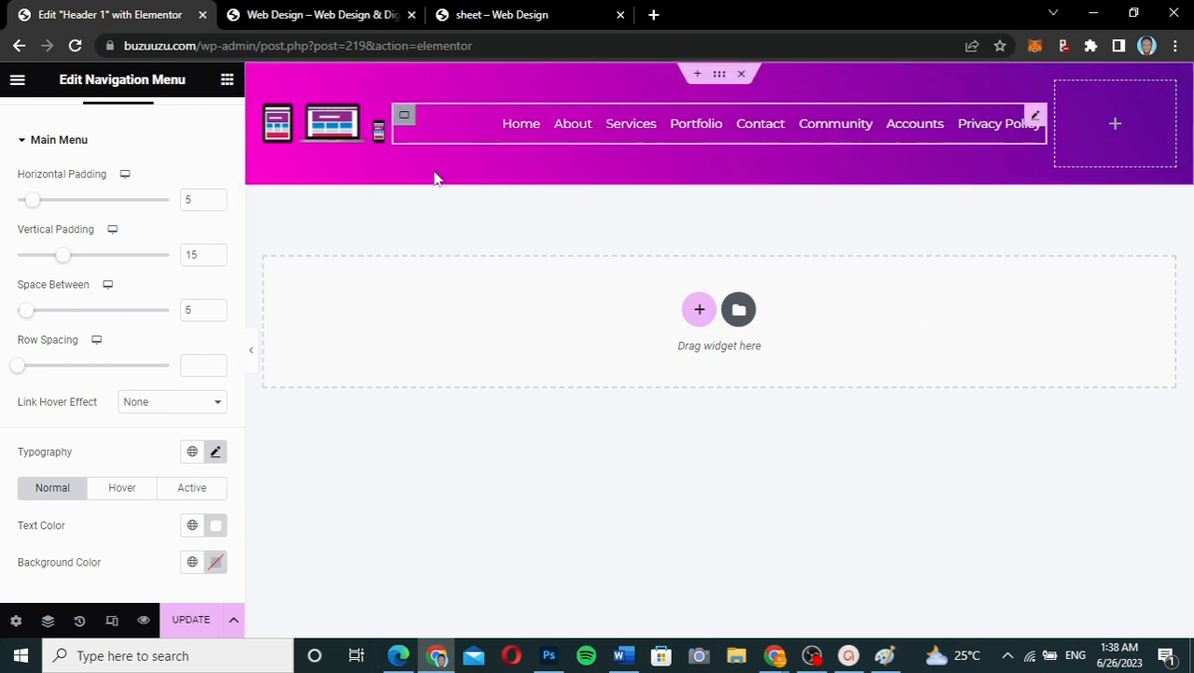
# - Set the menu's hover text color to a bright light blue
pyautogui.scroll(-2, 114, 445)
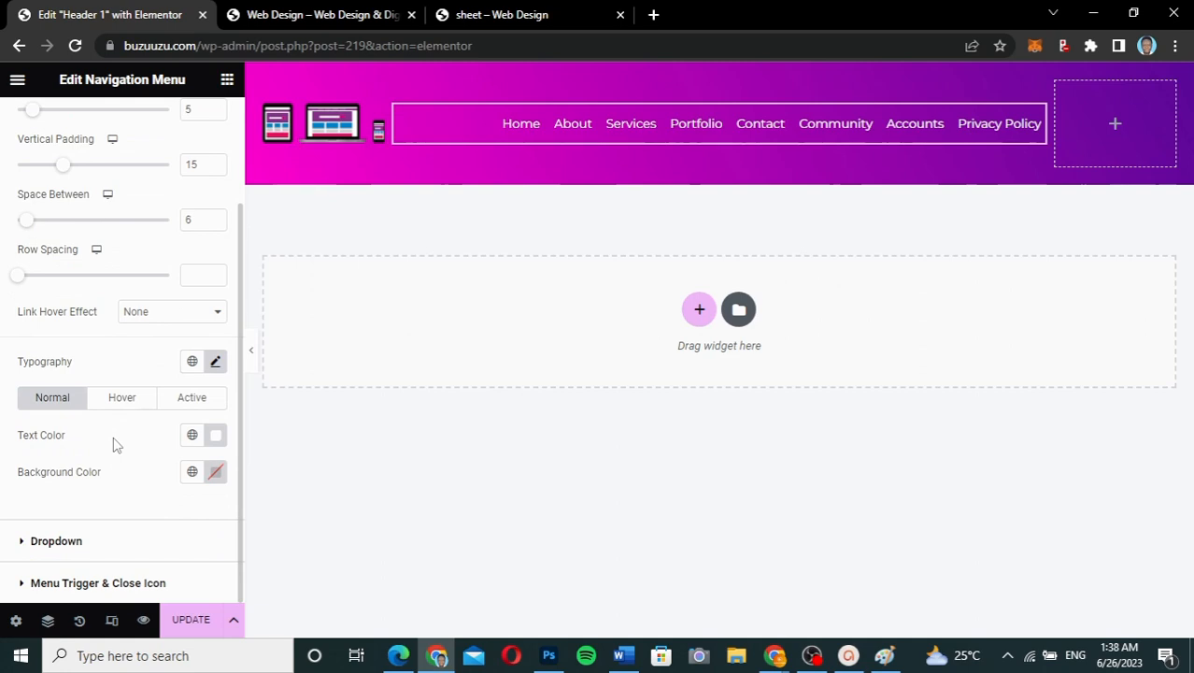
pyautogui.click(122, 404)
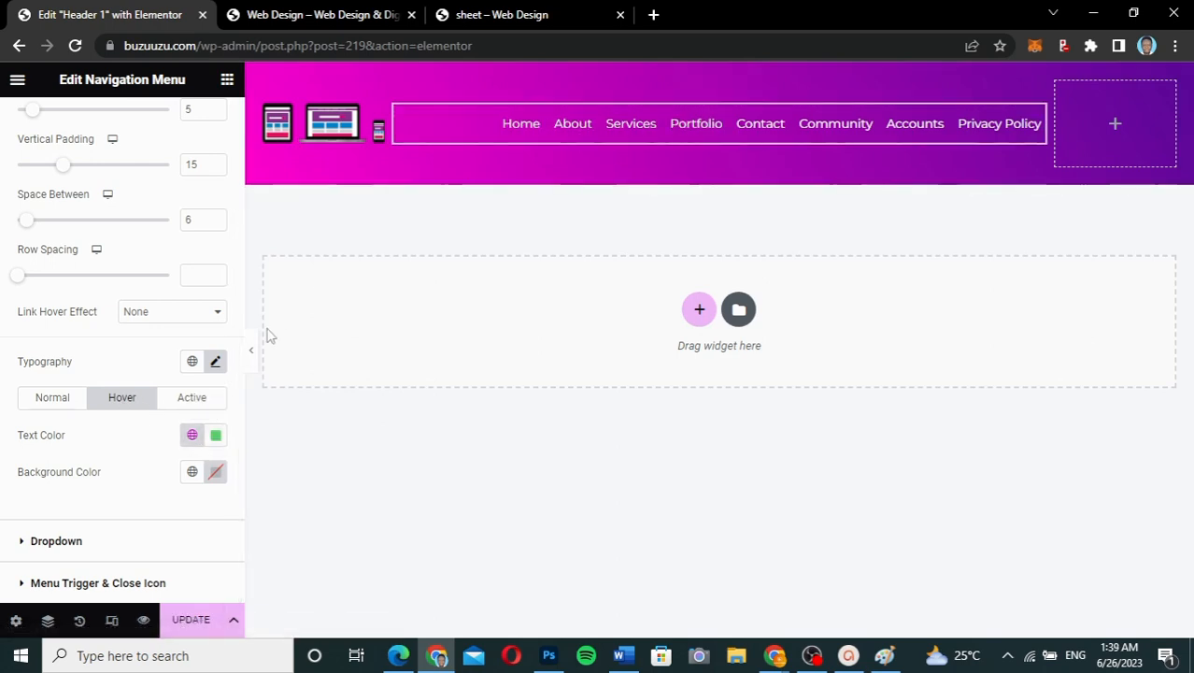
pyautogui.click(216, 437)
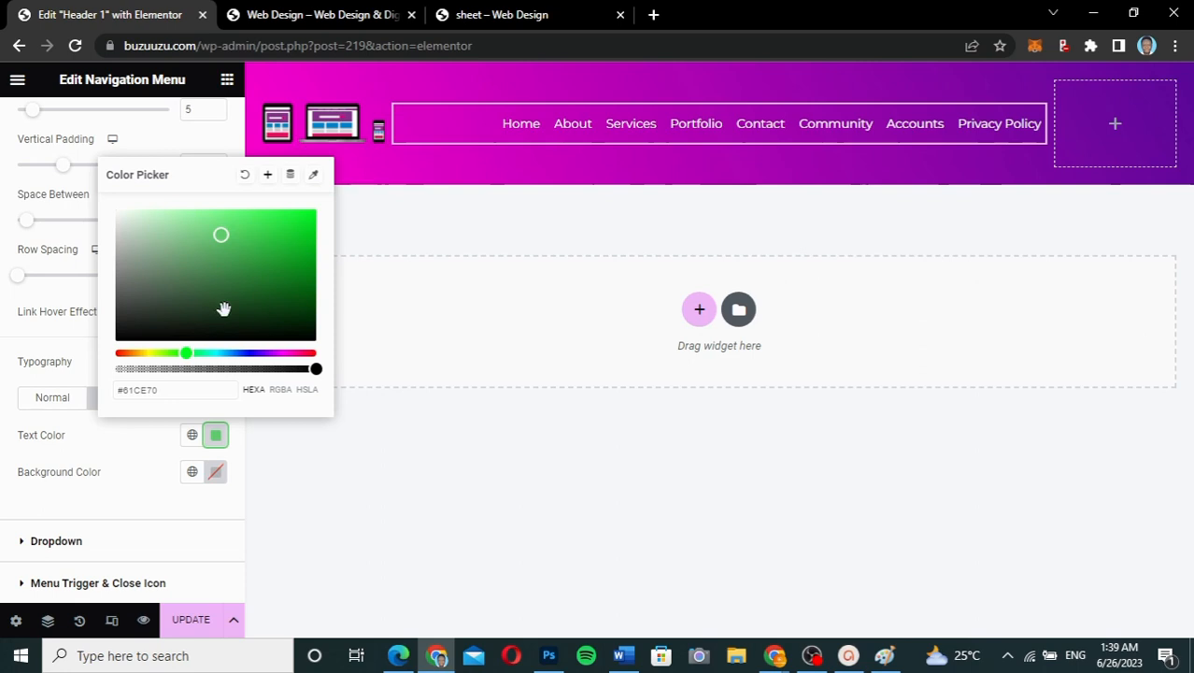
pyautogui.moveTo(214, 353); pyautogui.dragTo(220, 353)
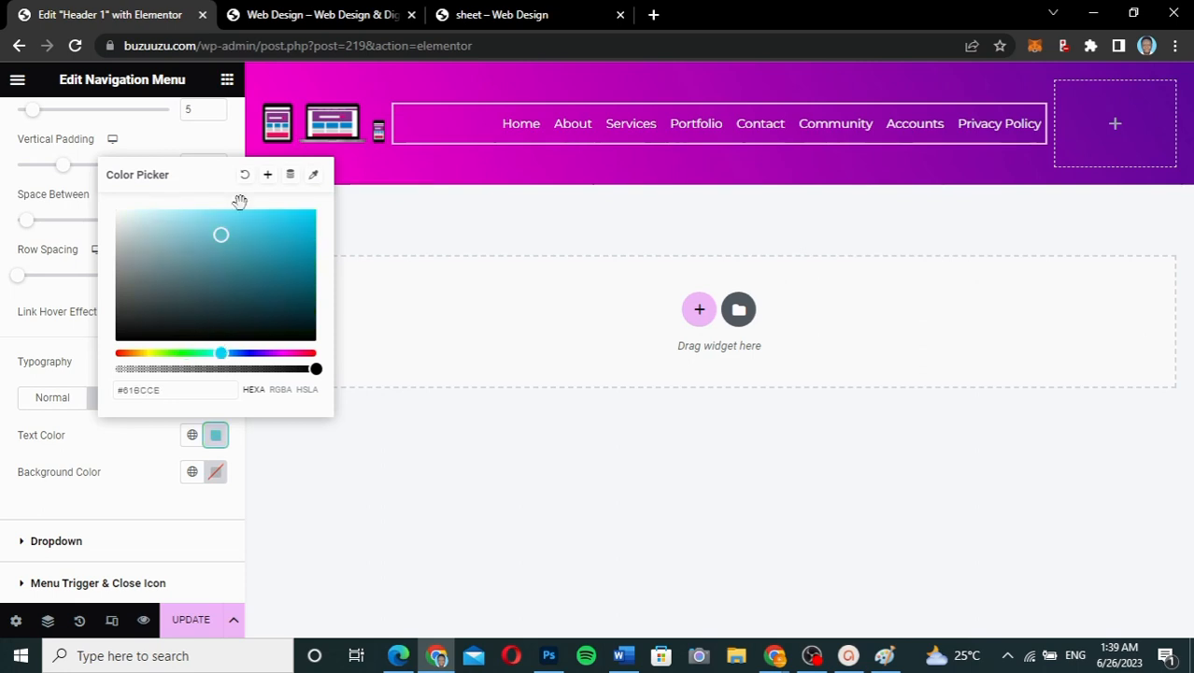
pyautogui.moveTo(221, 235); pyautogui.dragTo(223, 210)
pyautogui.click(141, 453)
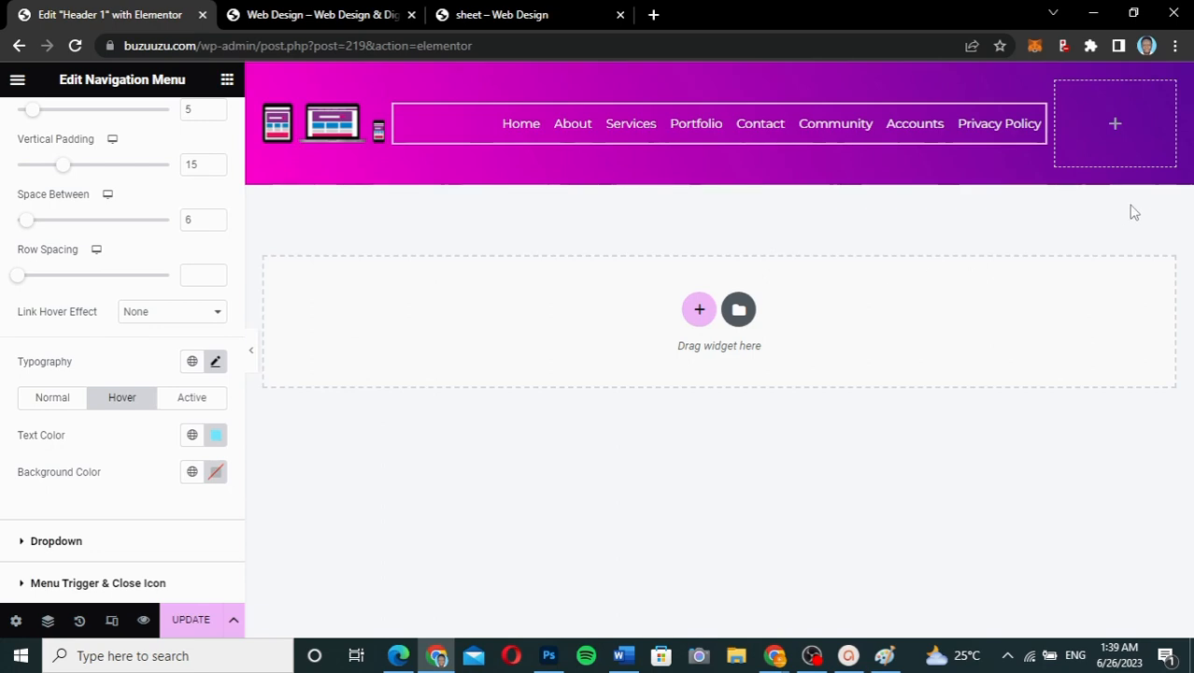
# - Place a Button widget in the header's empty right container
pyautogui.click(1115, 125)
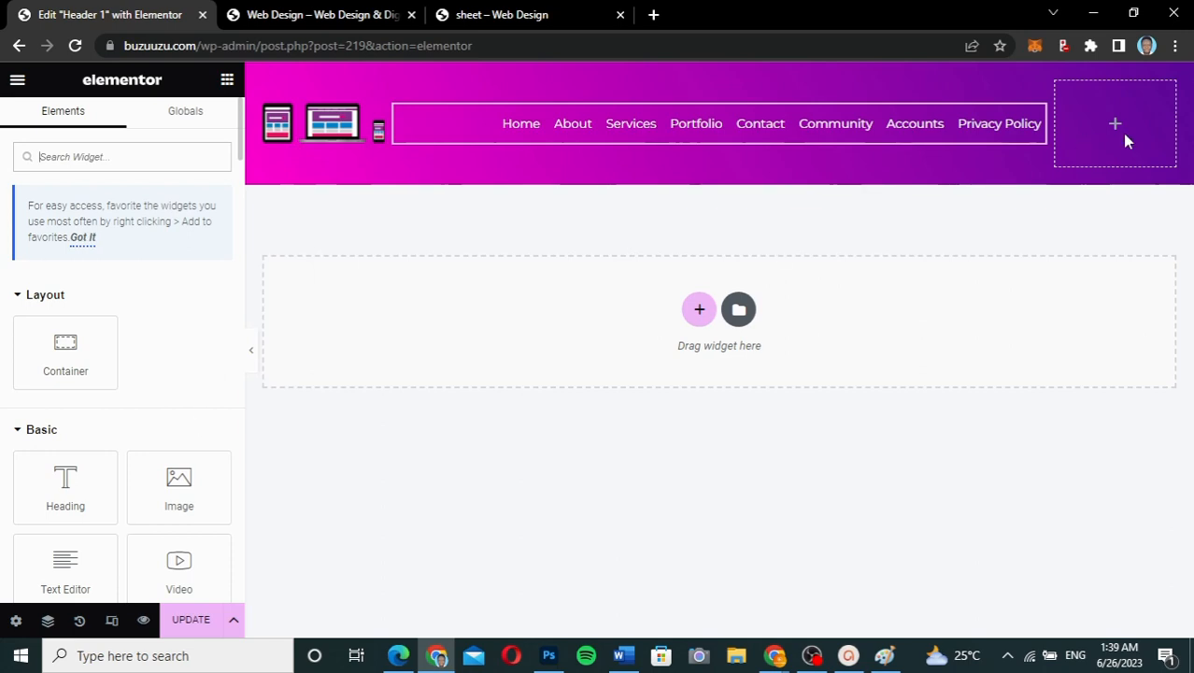
pyautogui.scroll(-2, 66, 534)
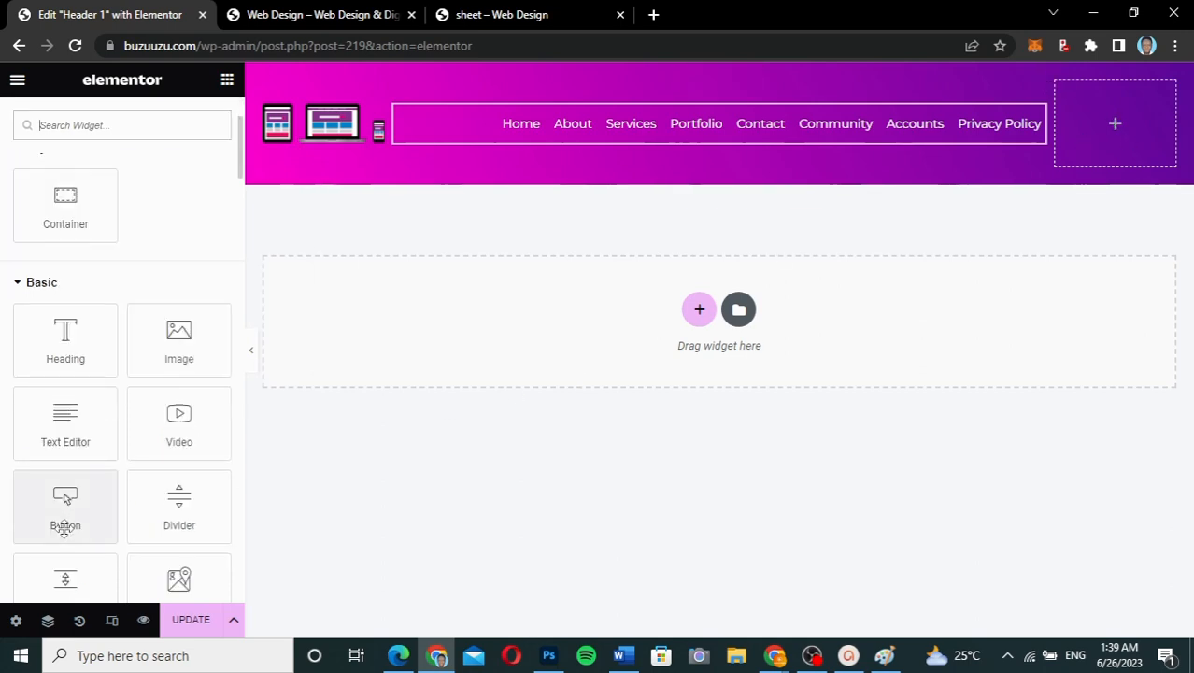
pyautogui.moveTo(64, 501); pyautogui.dragTo(1116, 129)
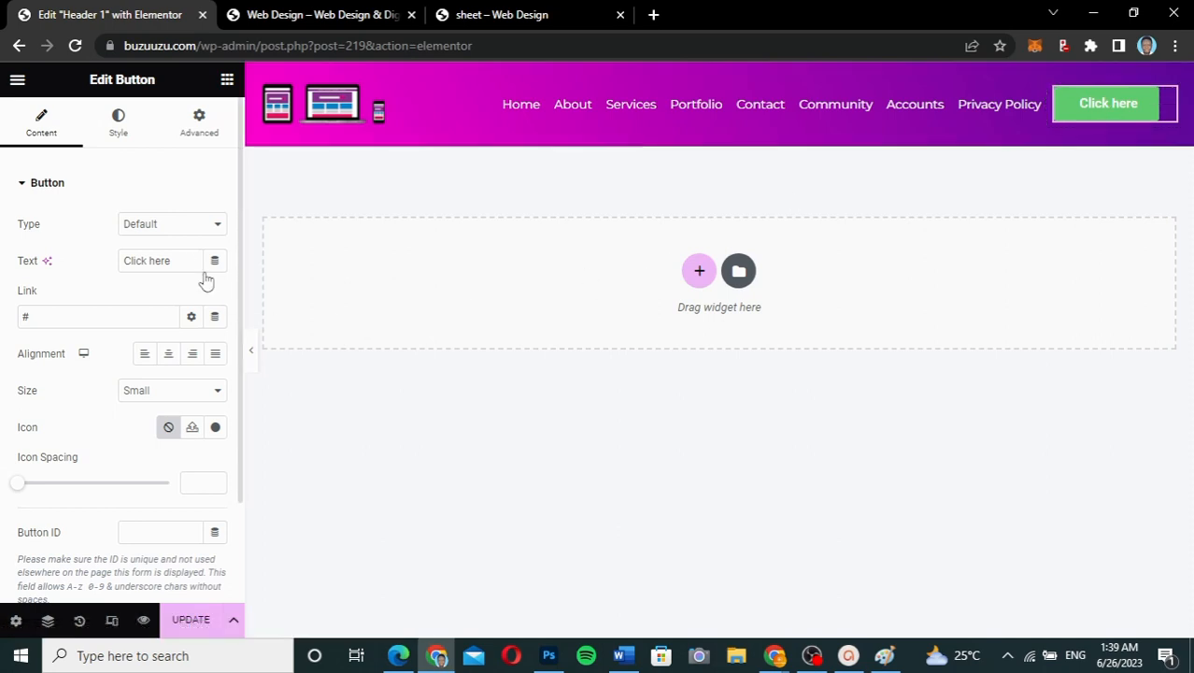
# - Change the button's text to "Join Now" and link it to the site's Login page
pyautogui.moveTo(199, 261); pyautogui.dragTo(44, 266)
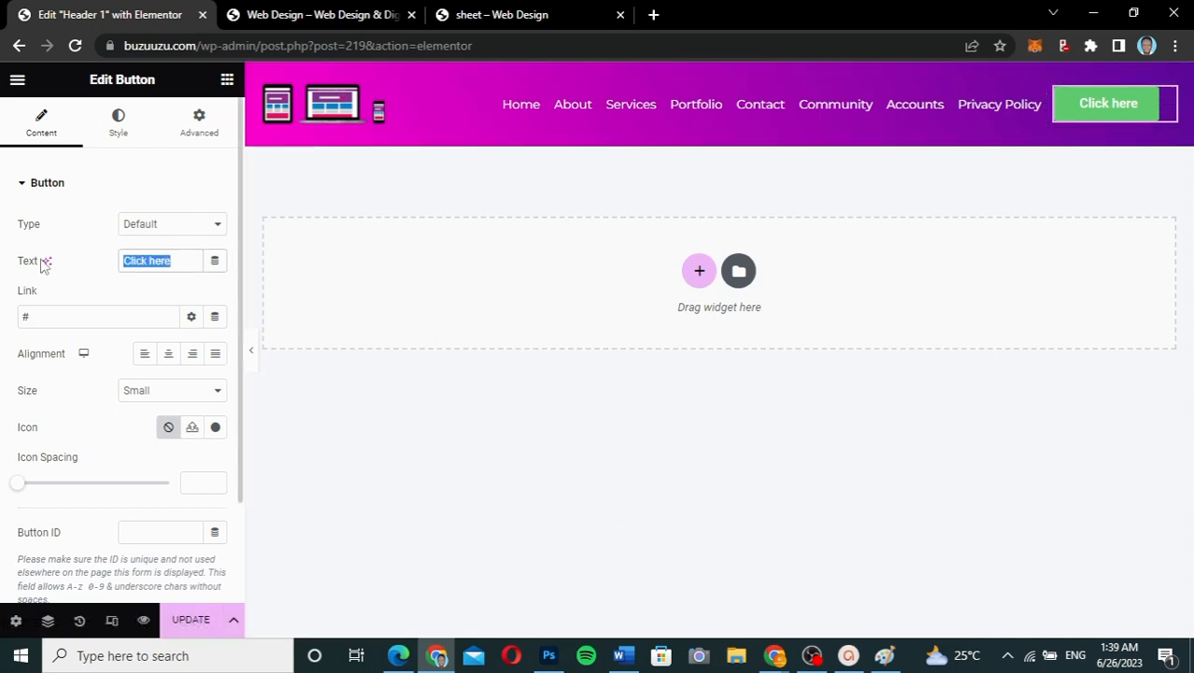
pyautogui.write('Join N')
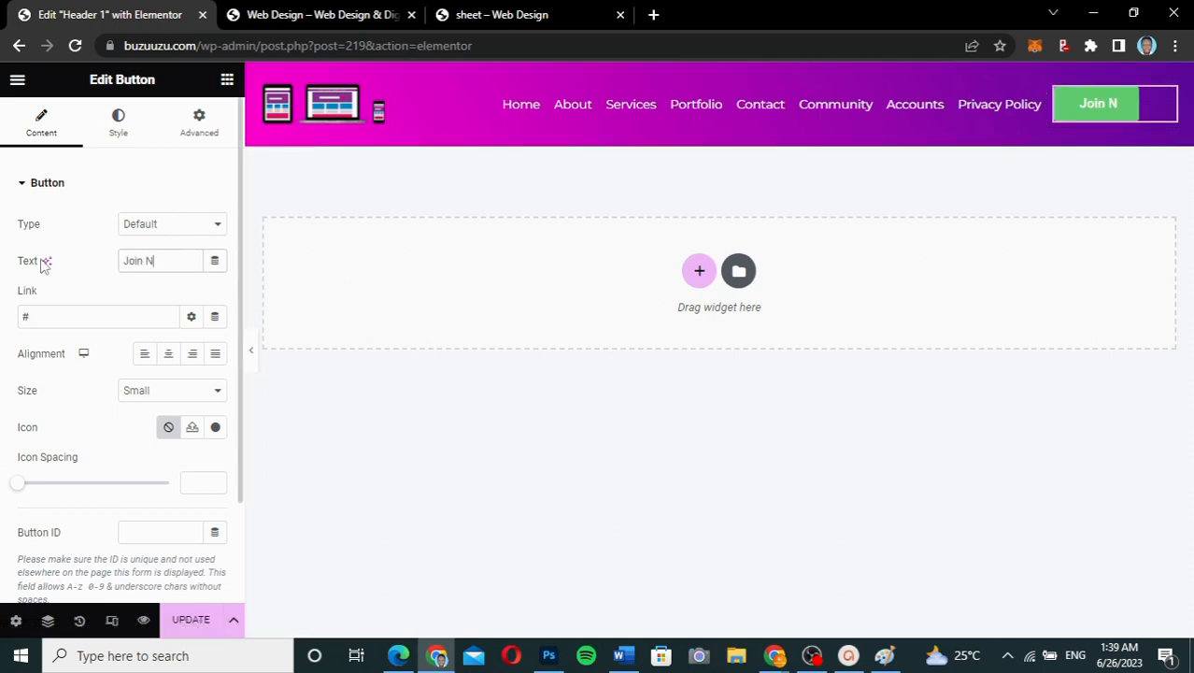
pyautogui.write('ow')
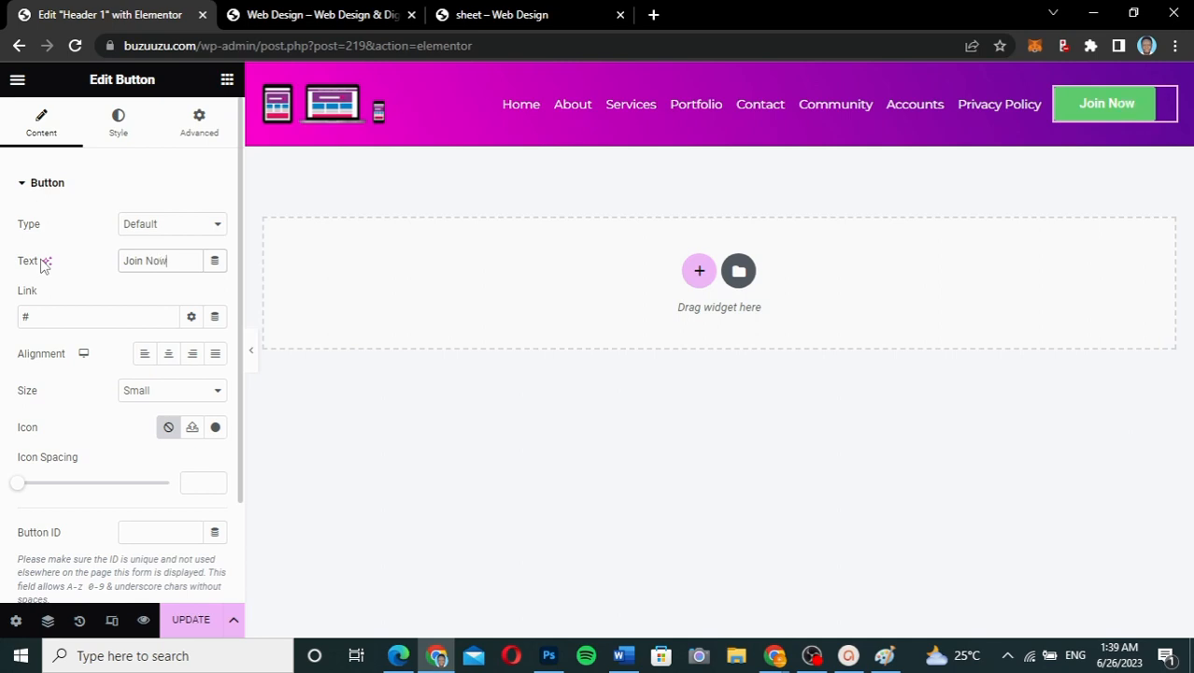
pyautogui.moveTo(38, 315); pyautogui.dragTo(2, 317)
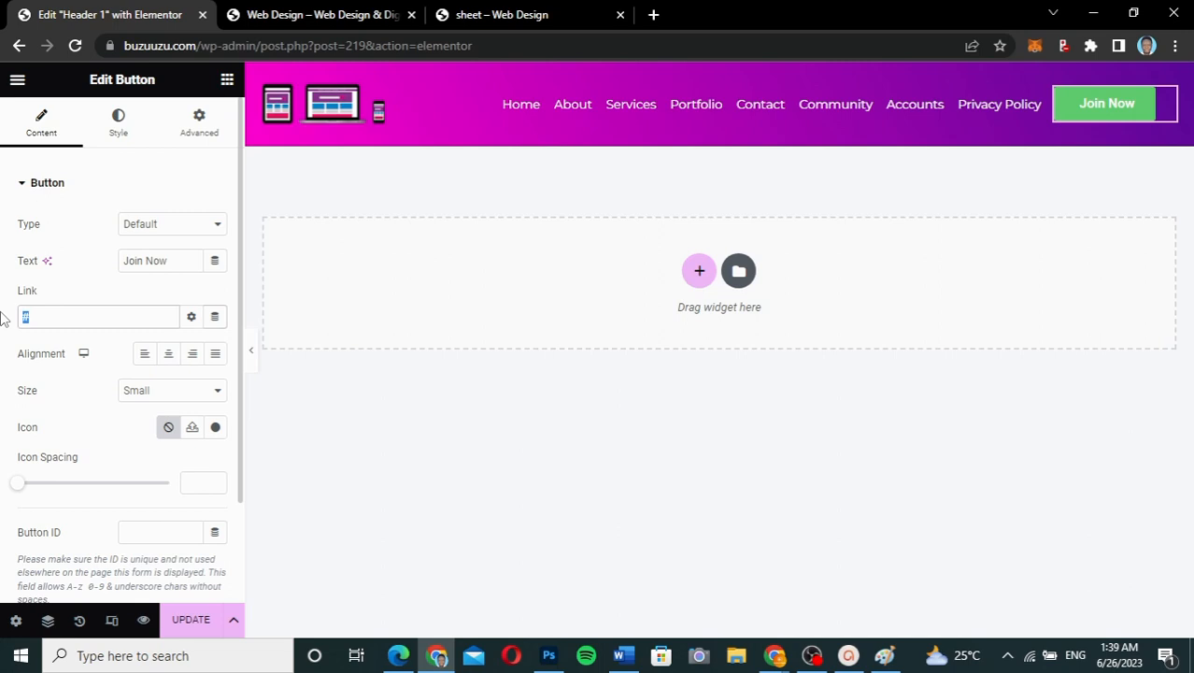
pyautogui.write('login')
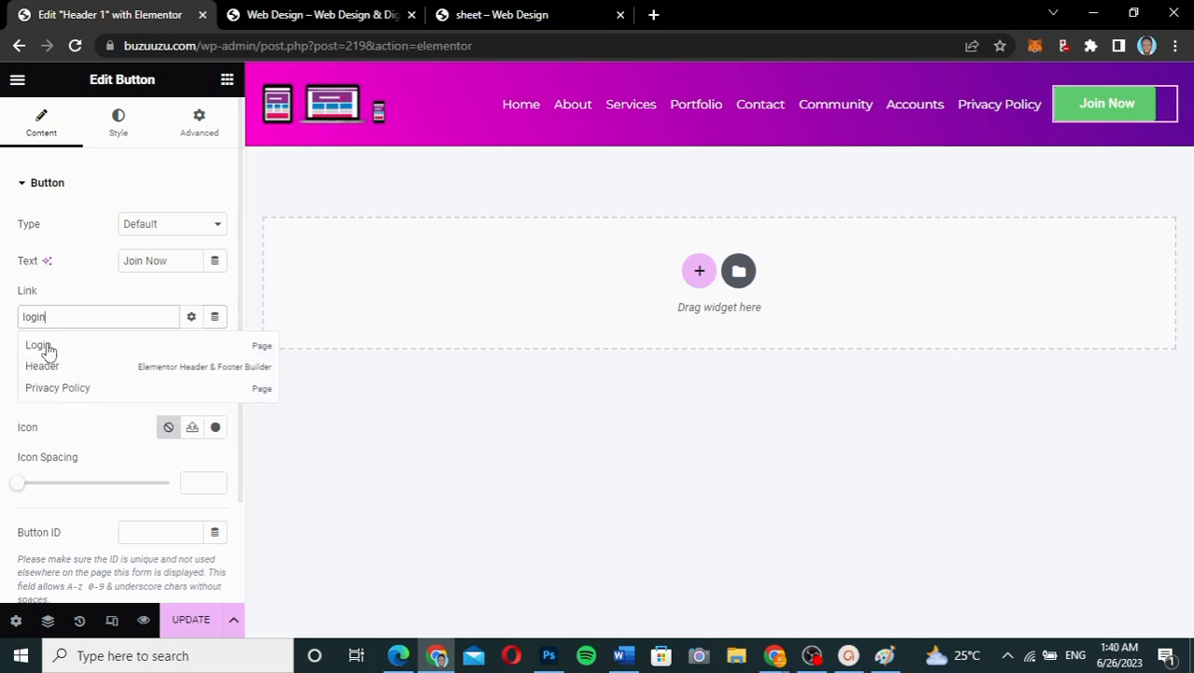
pyautogui.click(45, 347)
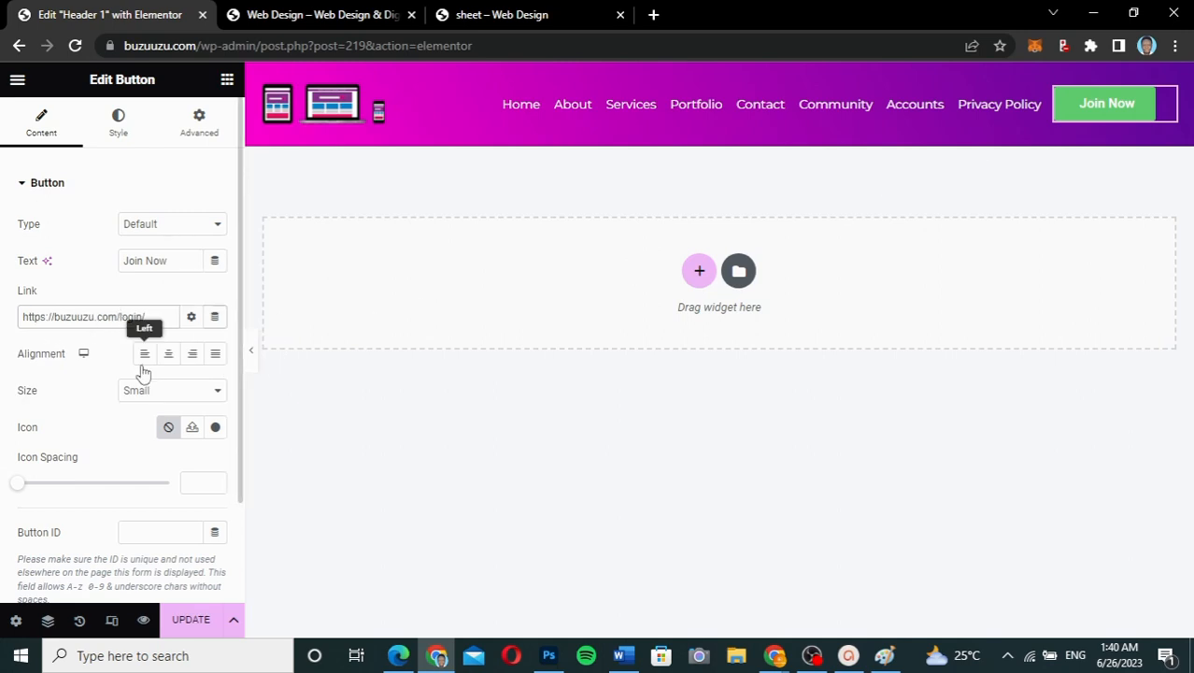
# - Align the Join Now button to the right and set its normal text color to white
pyautogui.click(192, 357)
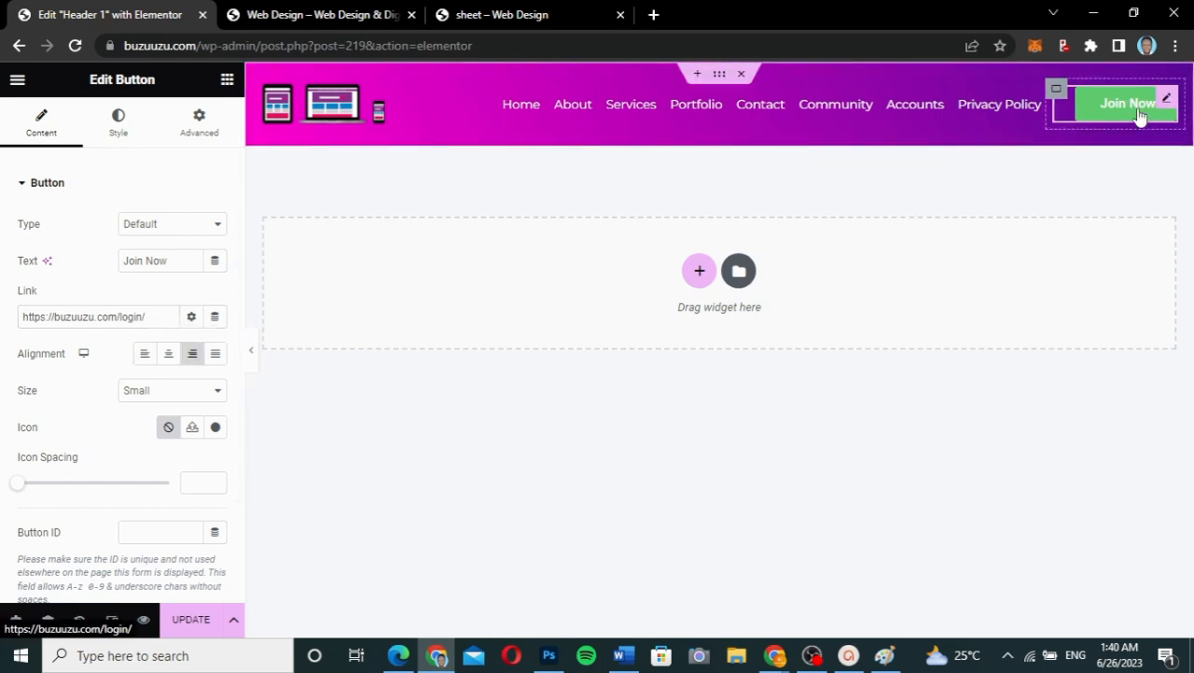
pyautogui.click(127, 138)
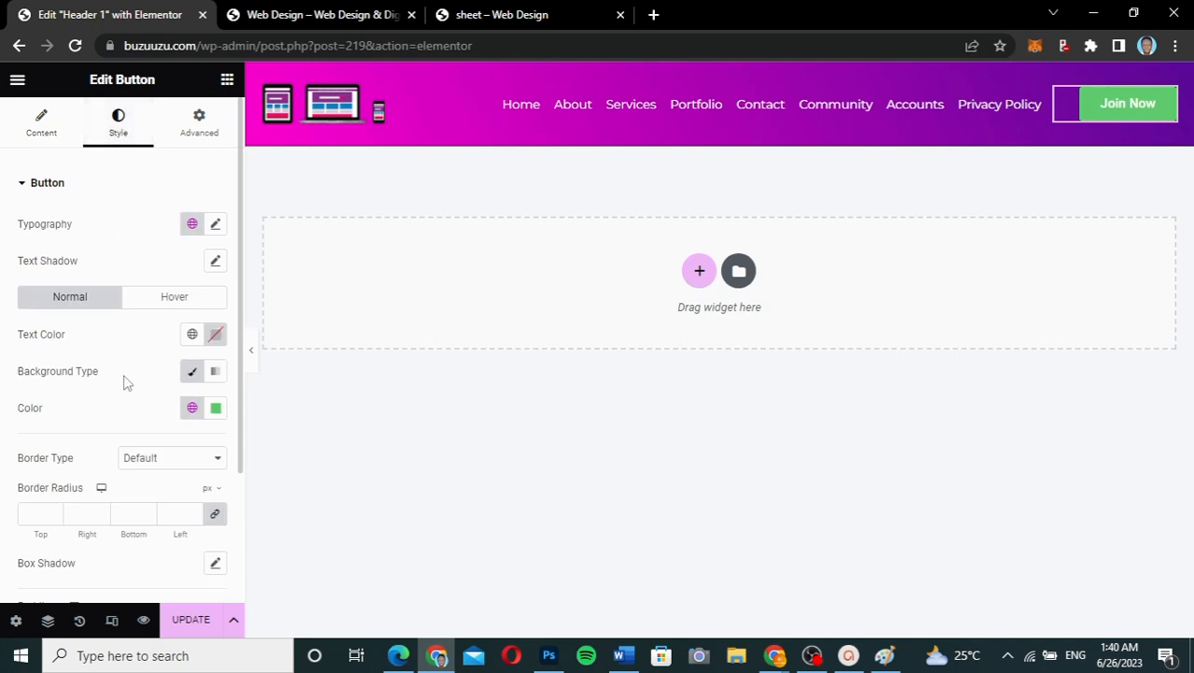
pyautogui.click(215, 338)
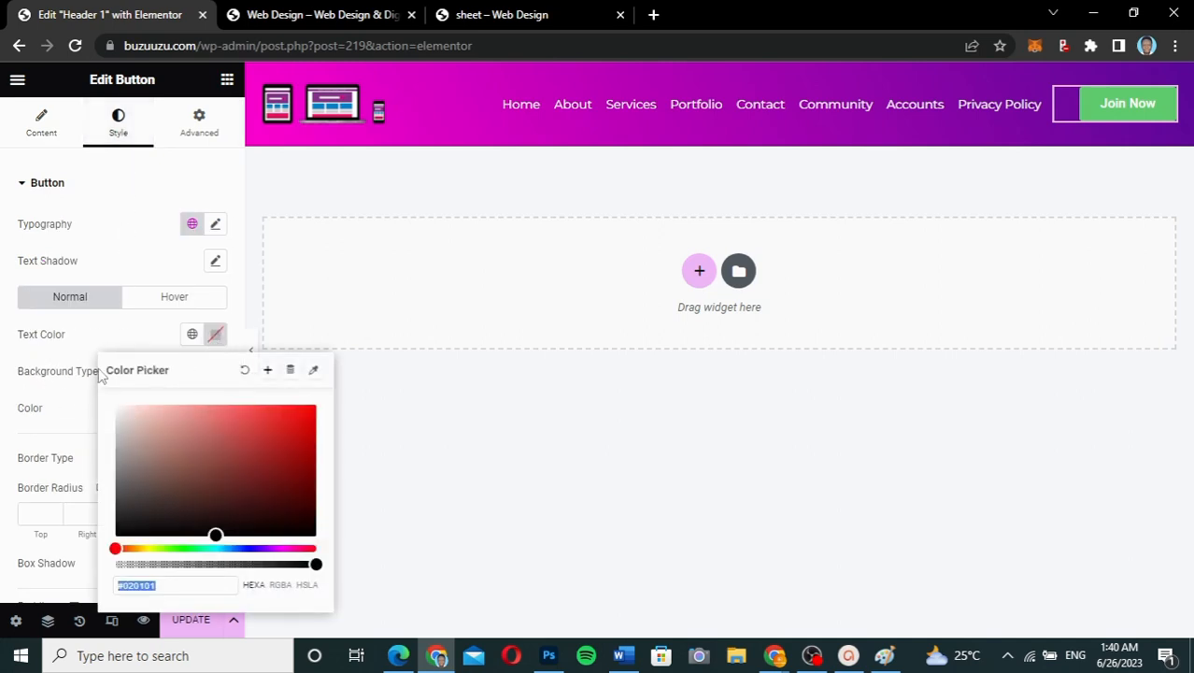
pyautogui.write('#FFFFFF')
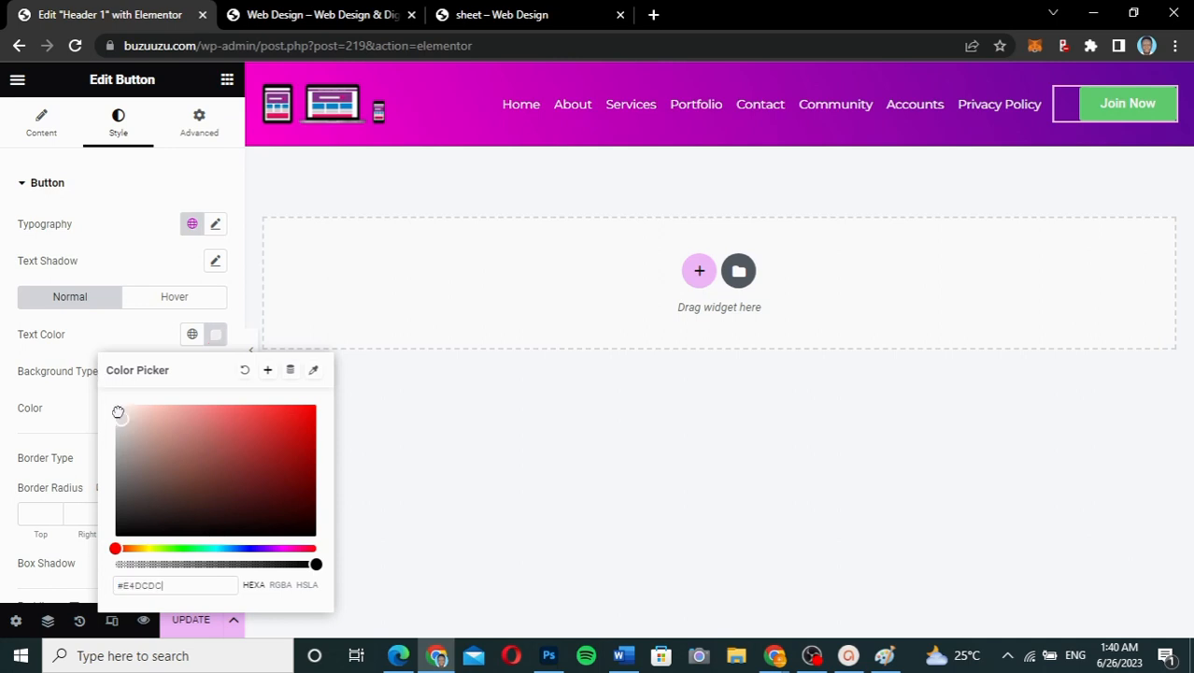
pyautogui.click(101, 322)
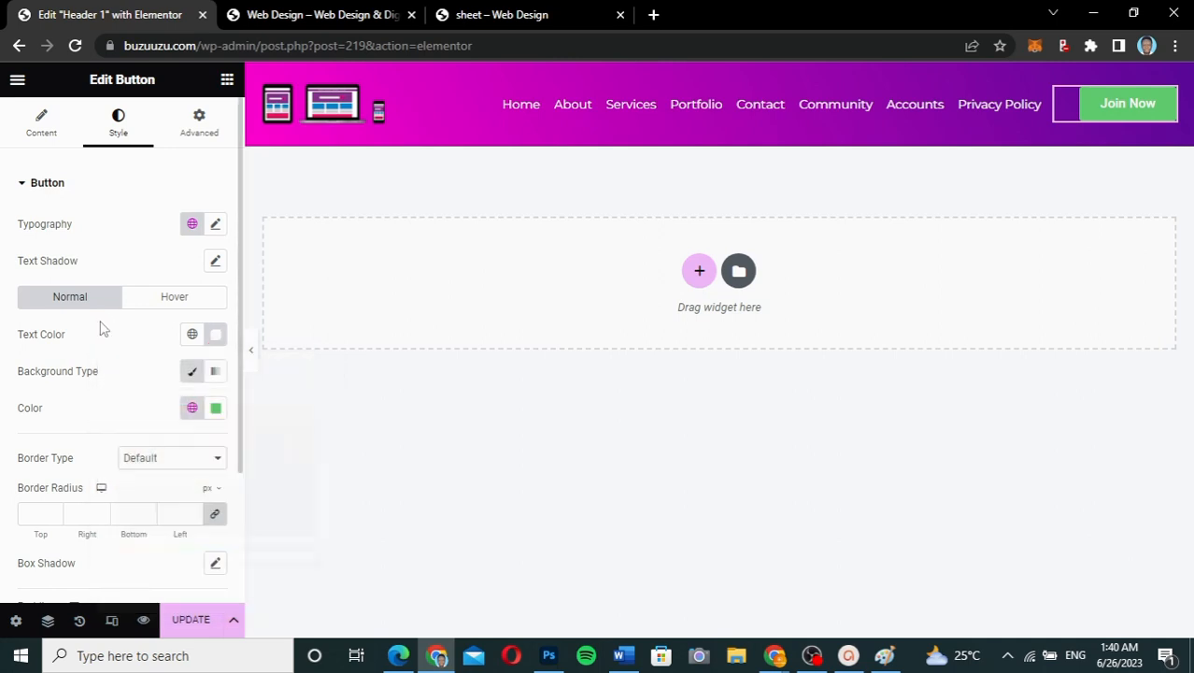
# - Set the button's background color to the bright pink sampled from the header's gradient
pyautogui.scroll(-1, 134, 371)
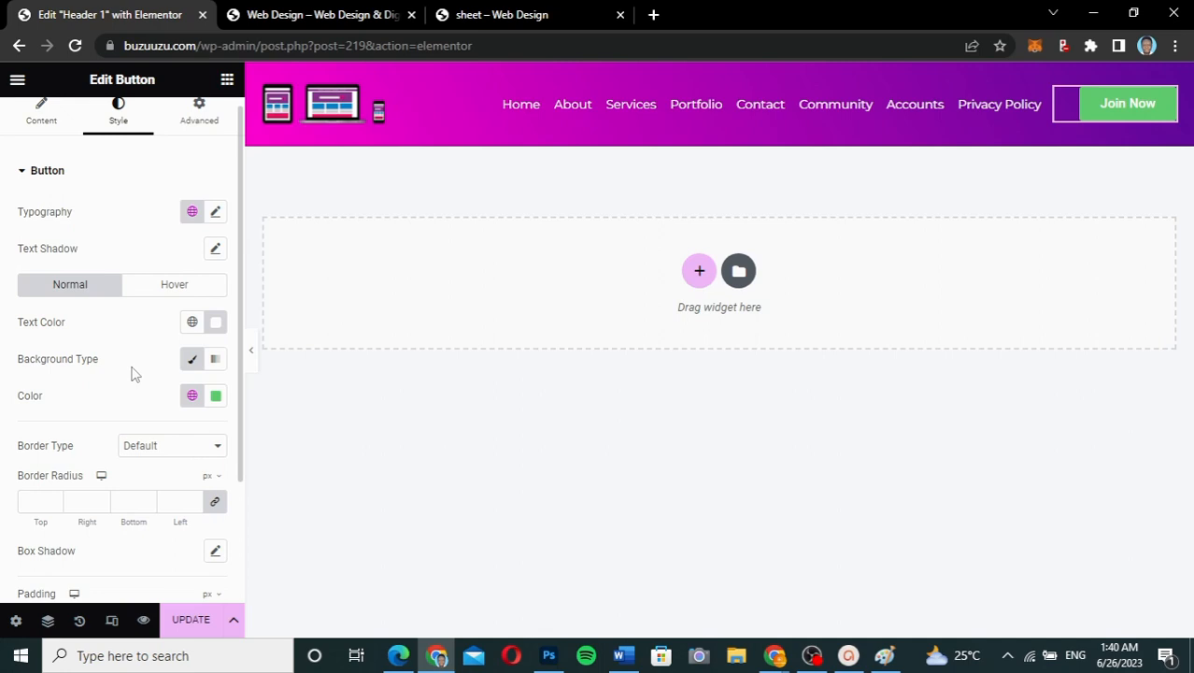
pyautogui.click(216, 397)
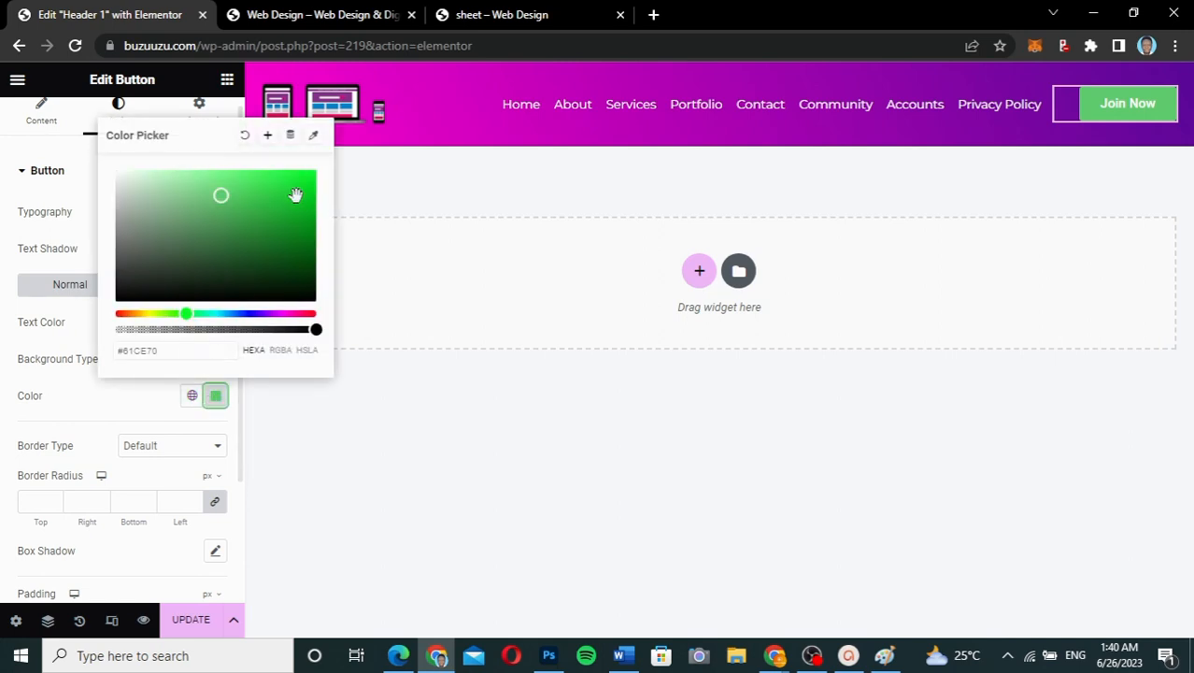
pyautogui.click(315, 137)
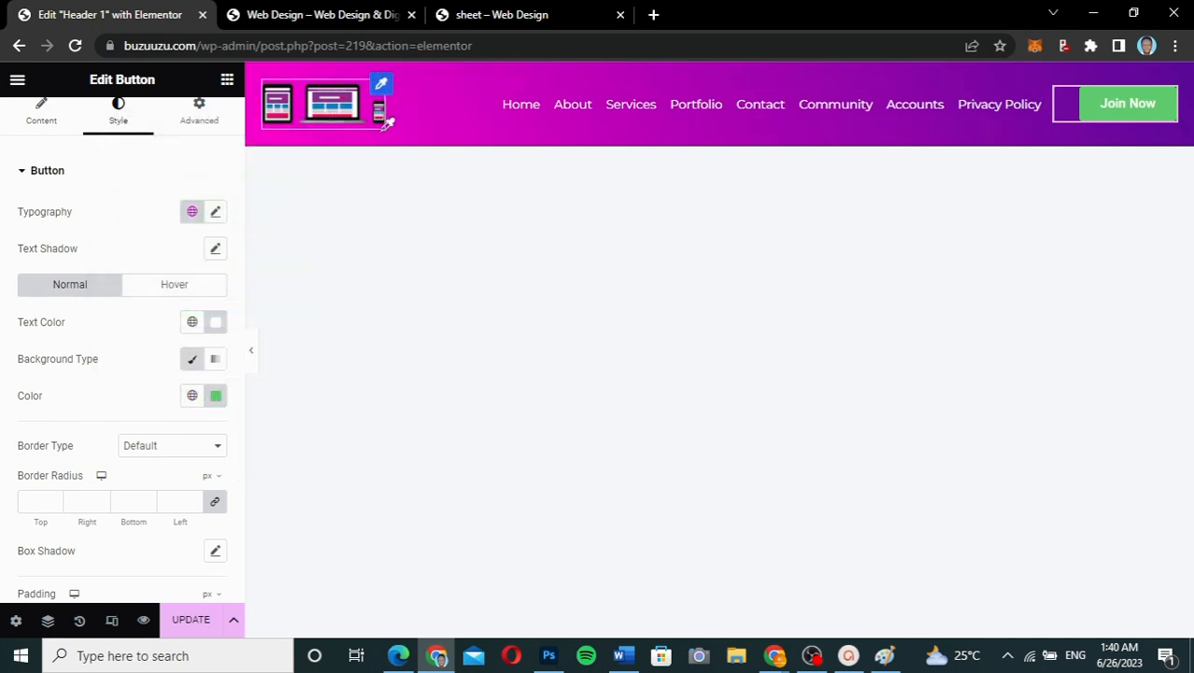
pyautogui.click(381, 161)
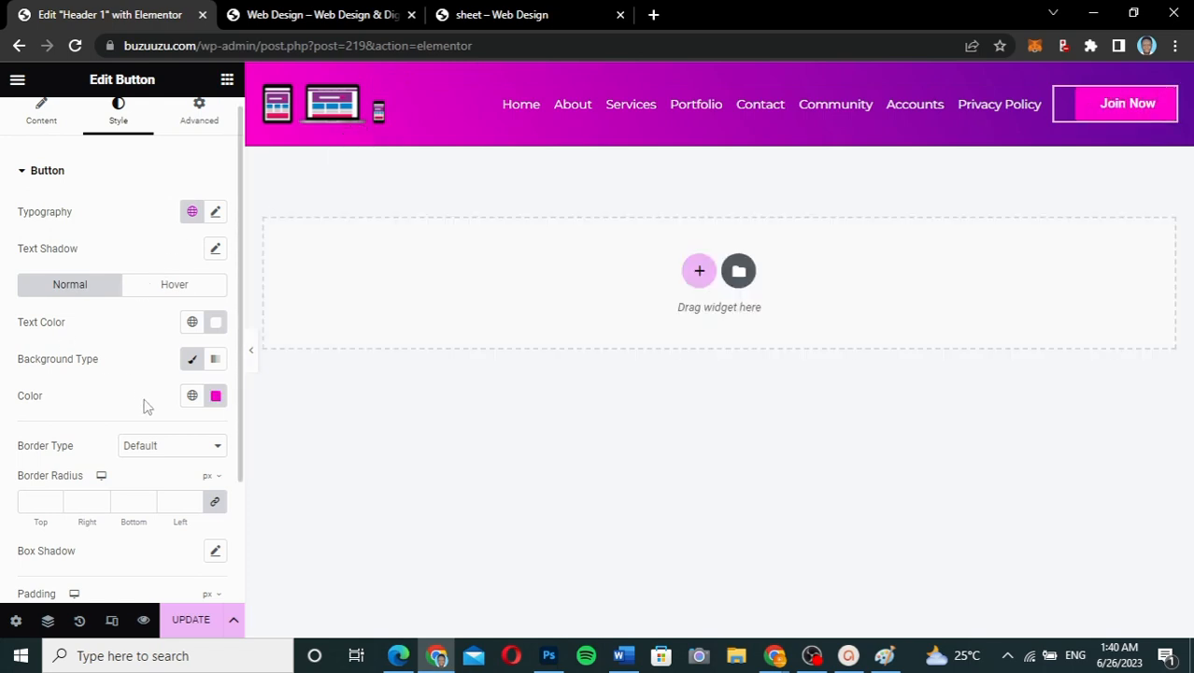
# - Round the button with a 50 px border radius on all sides and preview the header at full width
pyautogui.click(32, 503)
pyautogui.write('50')
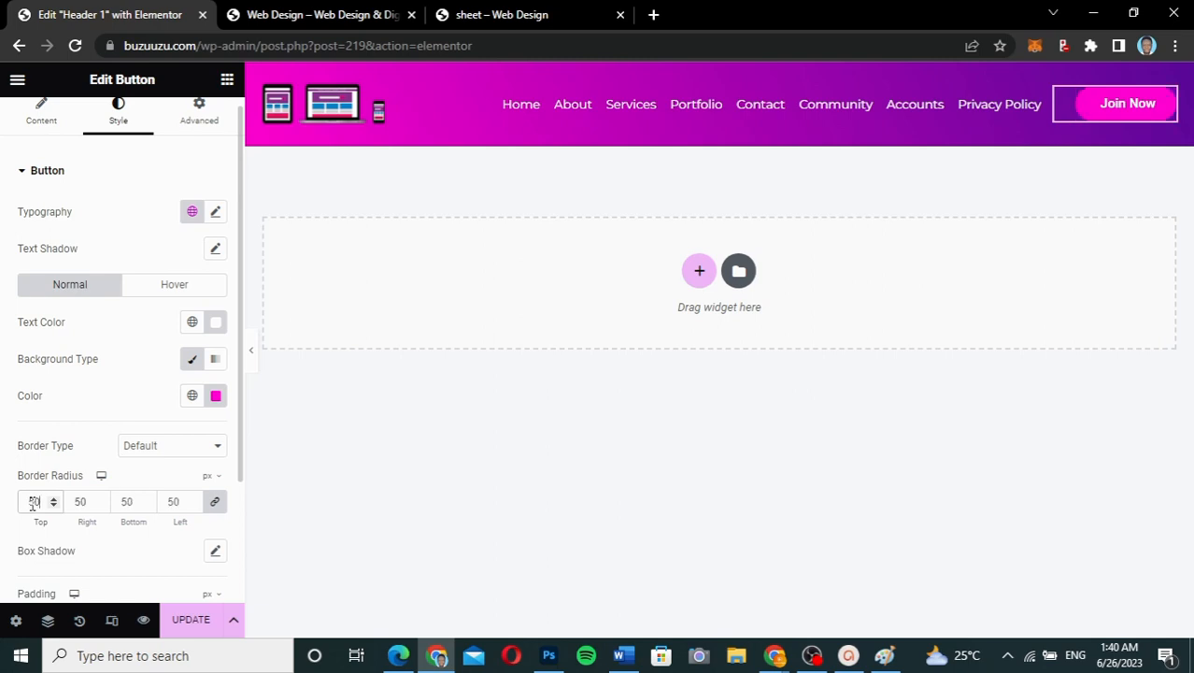
pyautogui.click(252, 364)
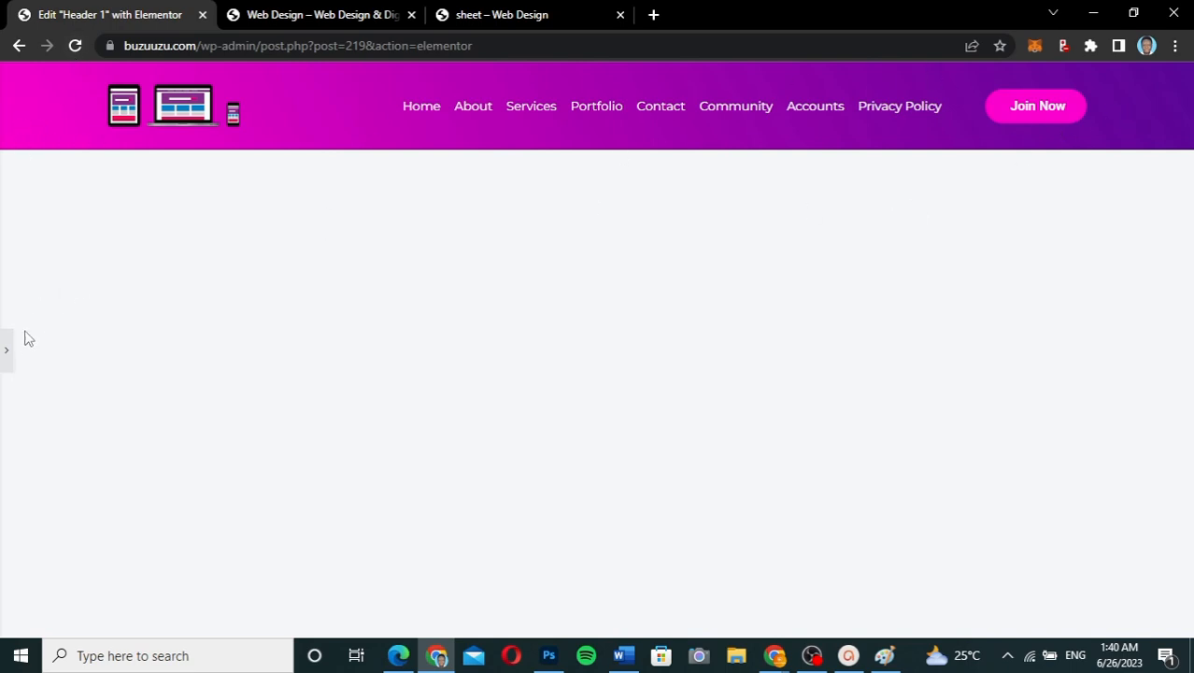
pyautogui.click(7, 355)
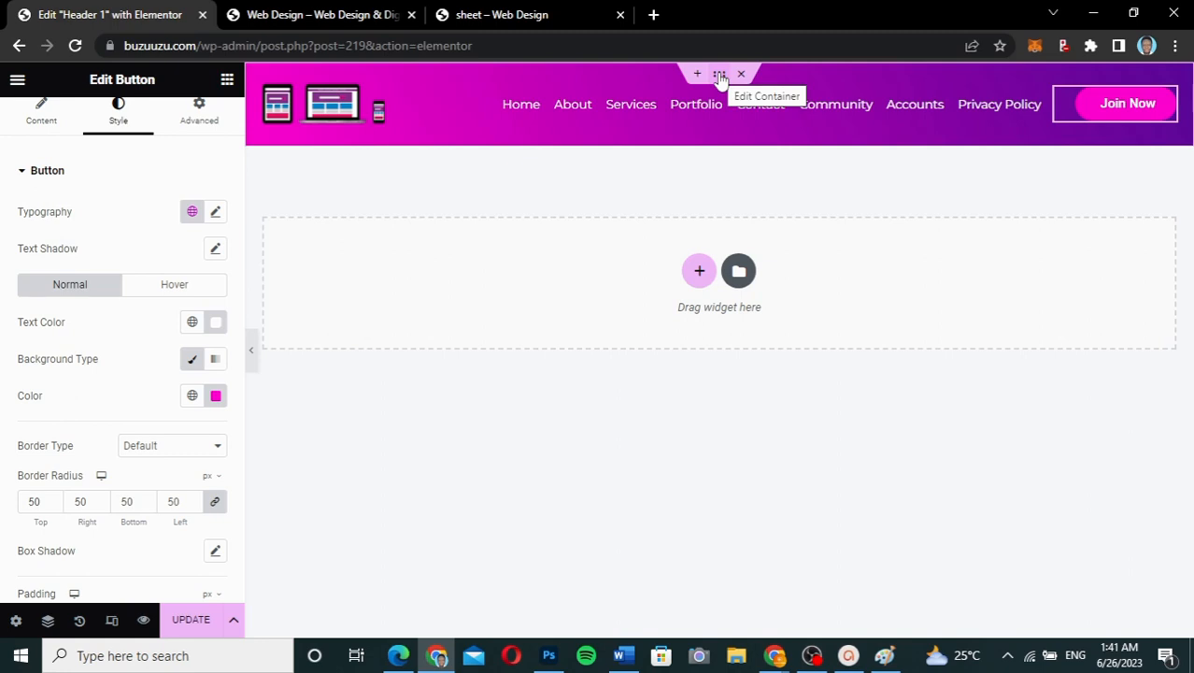
# - Set the main header container's boxed content width to 1380 px and preview the header at full width
pyautogui.click(720, 75)
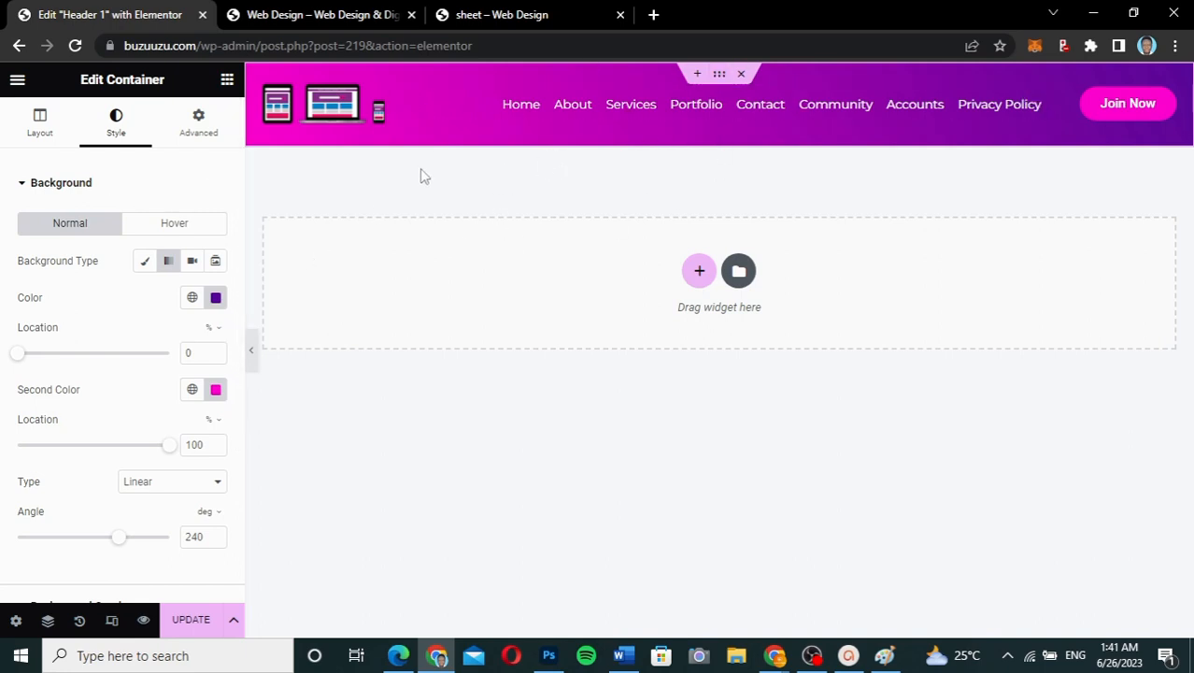
pyautogui.click(29, 128)
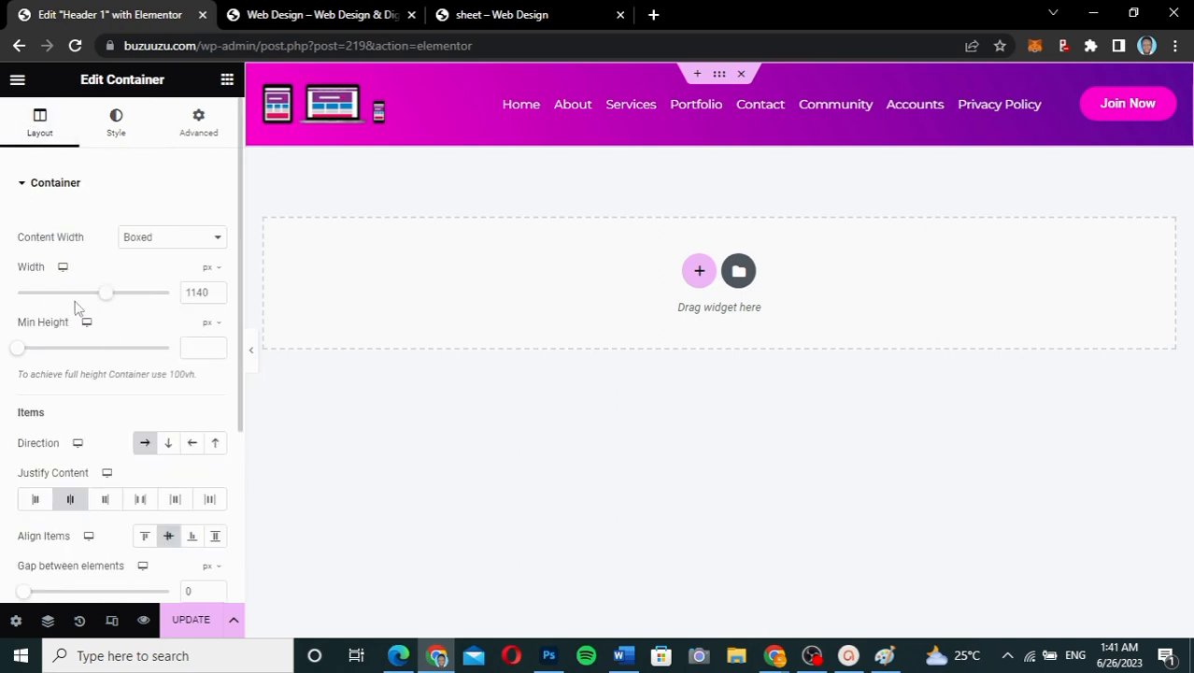
pyautogui.click(191, 293)
pyautogui.write('1380')
pyautogui.click(253, 356)
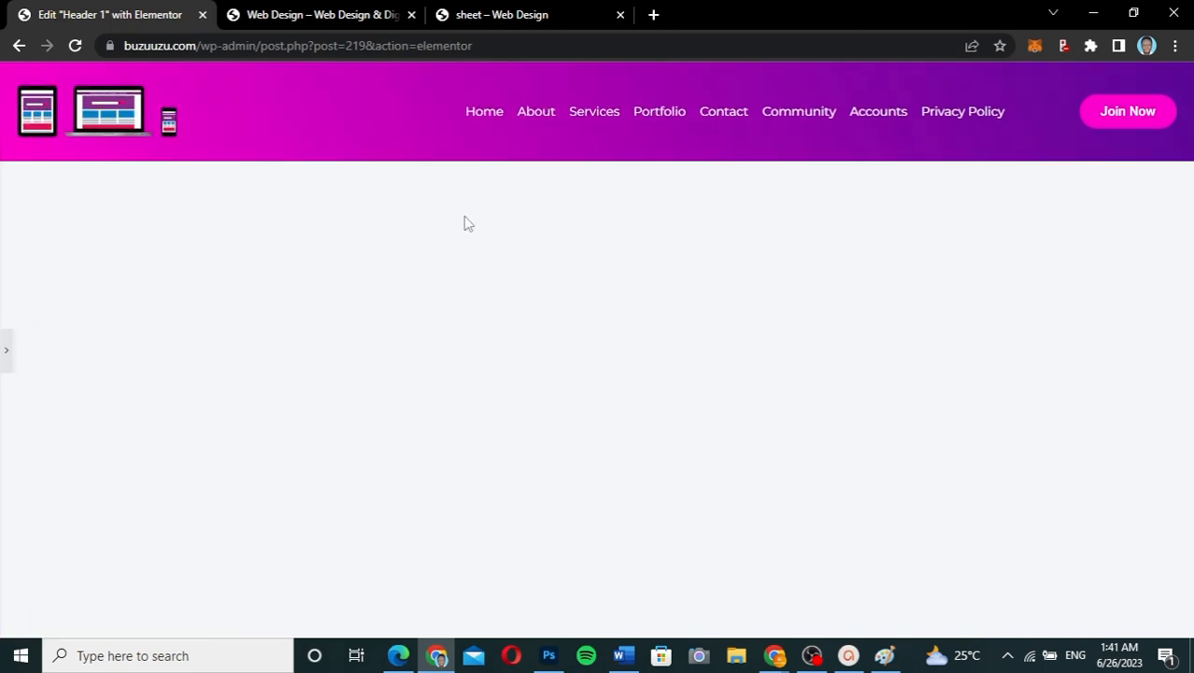
pyautogui.click(6, 357)
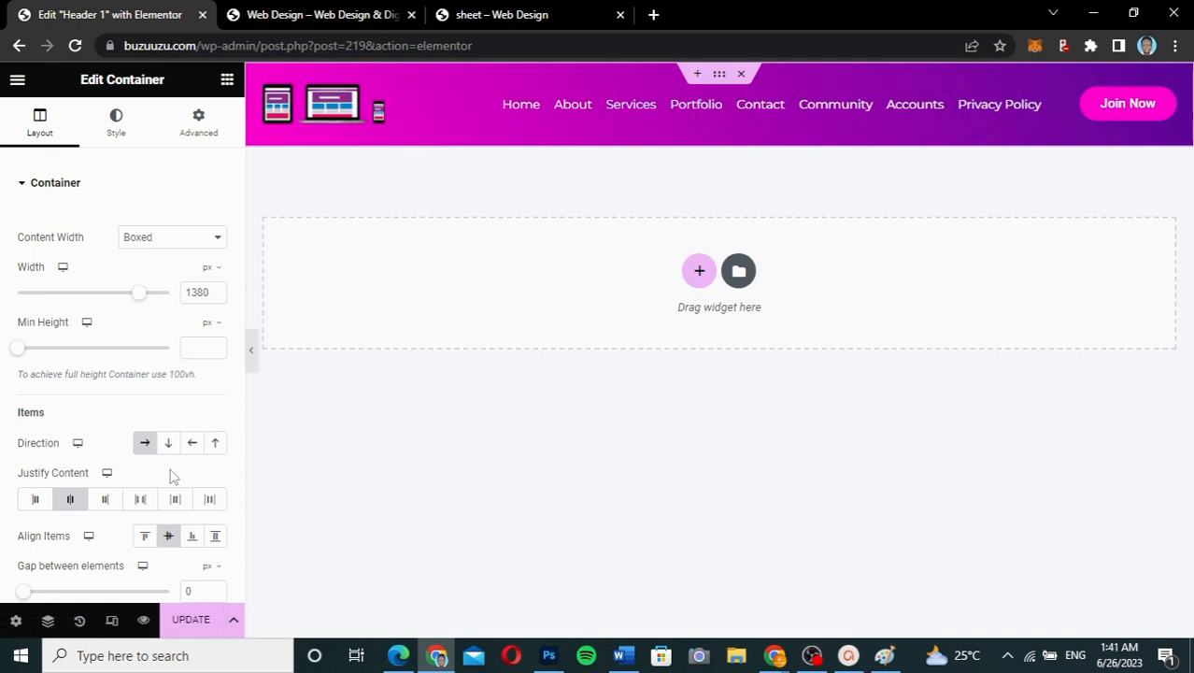
# - Save the header changes, then reload the live homepage and open the Accounts page from its new menu
pyautogui.click(193, 621)
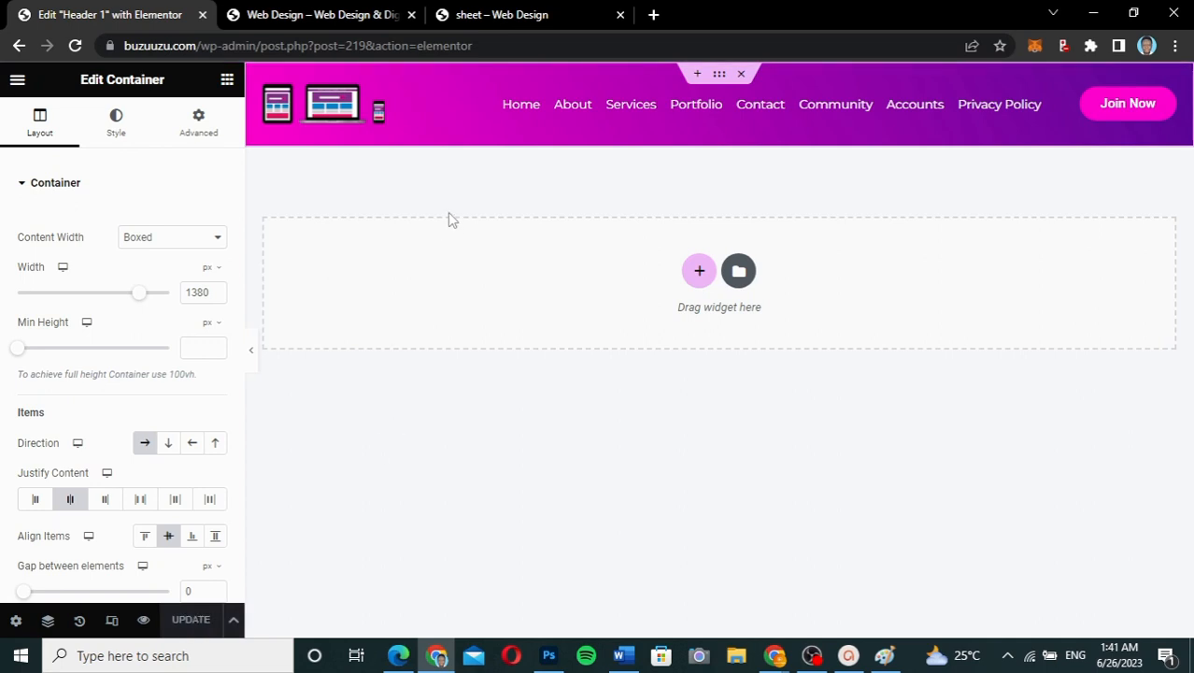
pyautogui.click(350, 20)
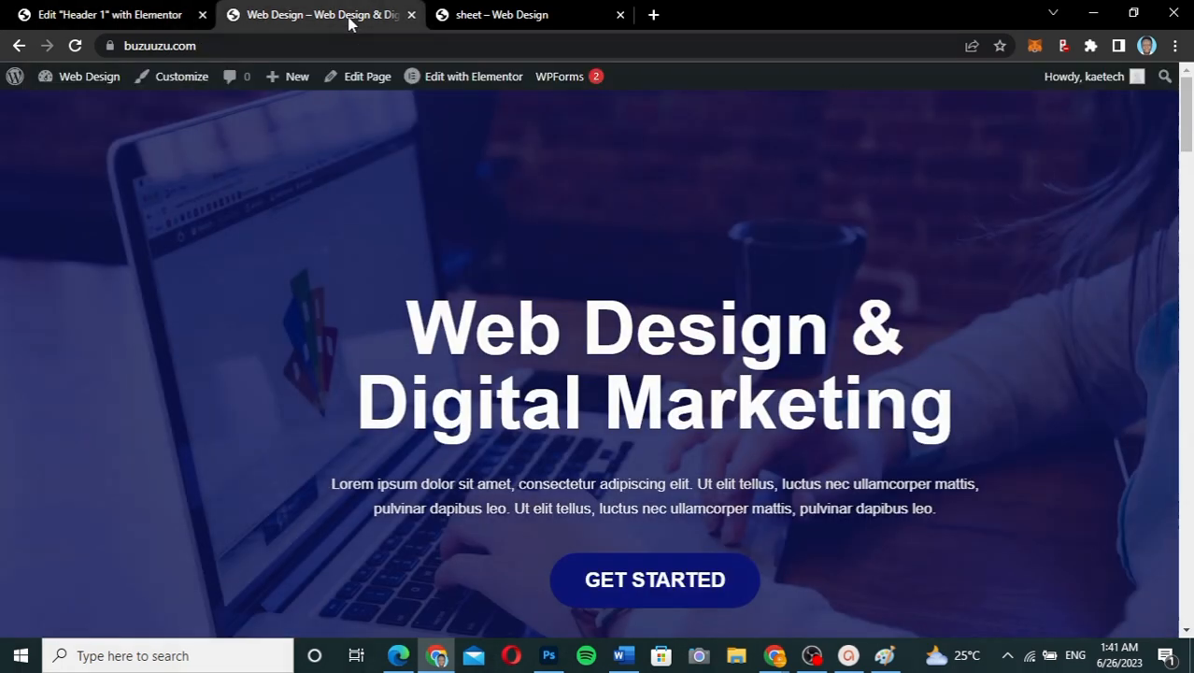
pyautogui.click(75, 46)
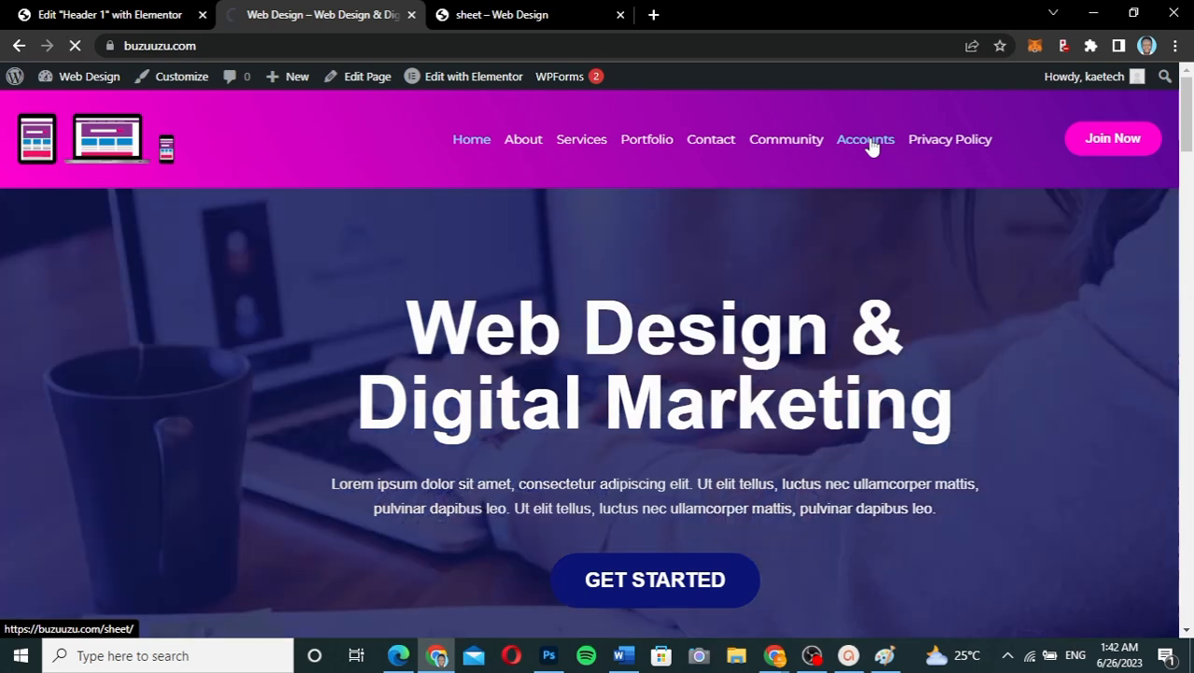
pyautogui.click(870, 145)
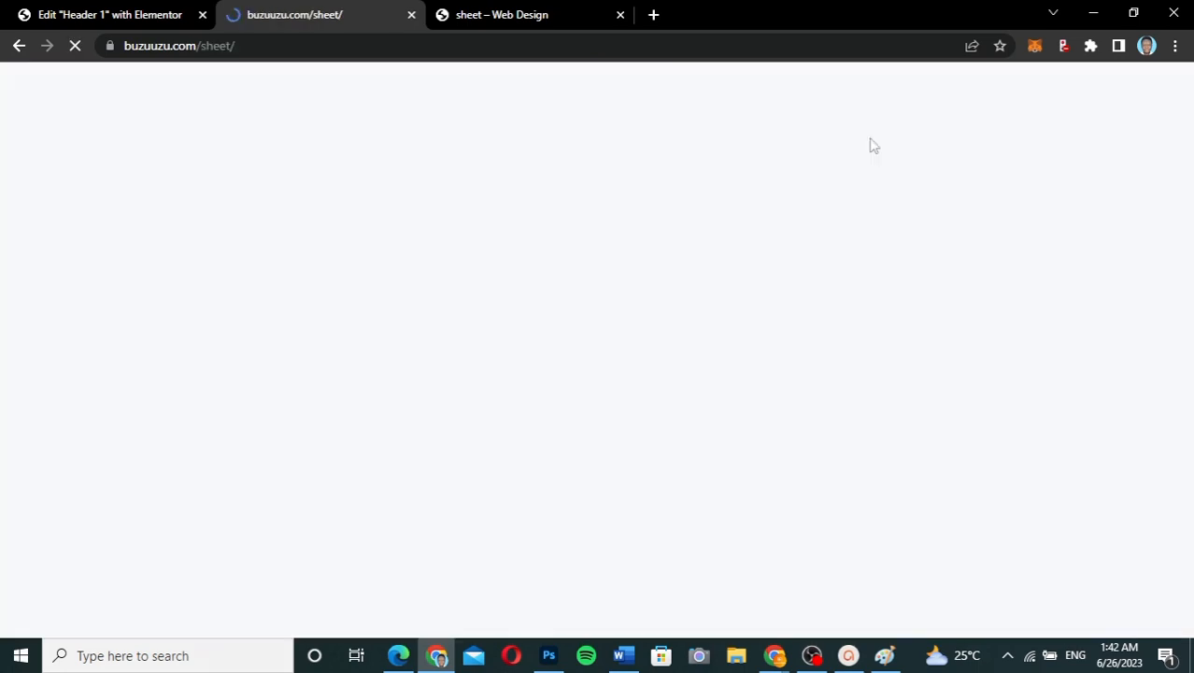